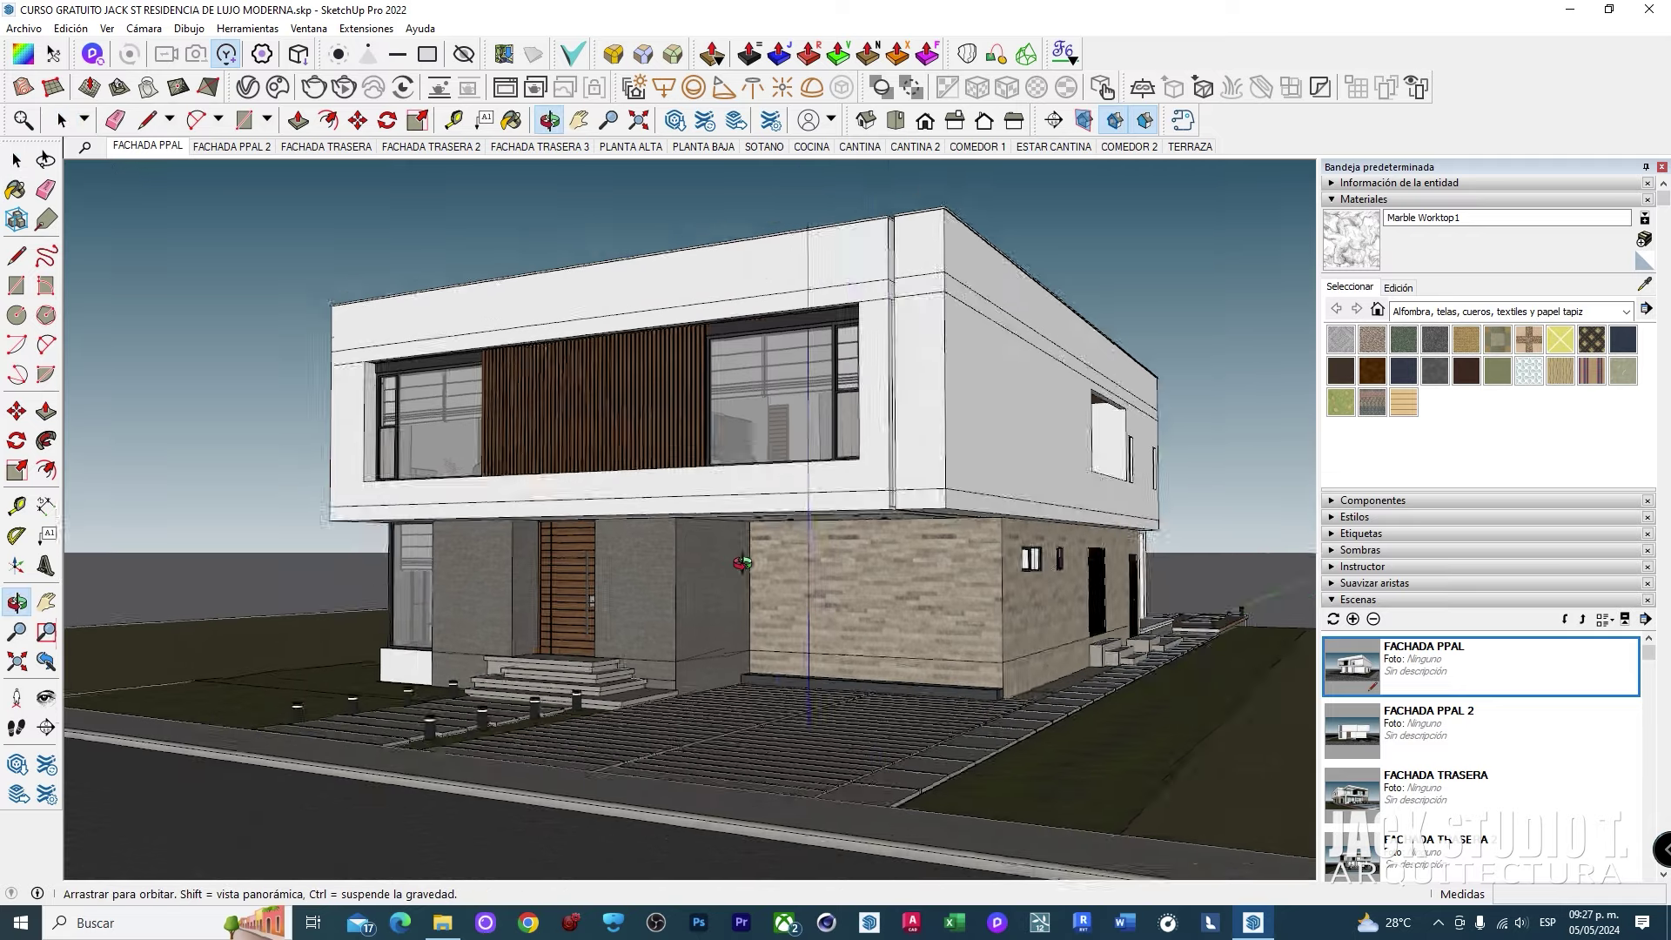
# Step: Orbit and zoom toward the front entrance, then show the FACHADA PPAL 2 facade scene
pyautogui.moveTo(735, 552)
pyautogui.mouseDown(button='middle')
pyautogui.moveTo(917, 585)
pyautogui.moveTo(867, 581)
pyautogui.moveTo(1151, 694)
pyautogui.mouseUp(button='middle')
pyautogui.scroll(5, 1151, 693)
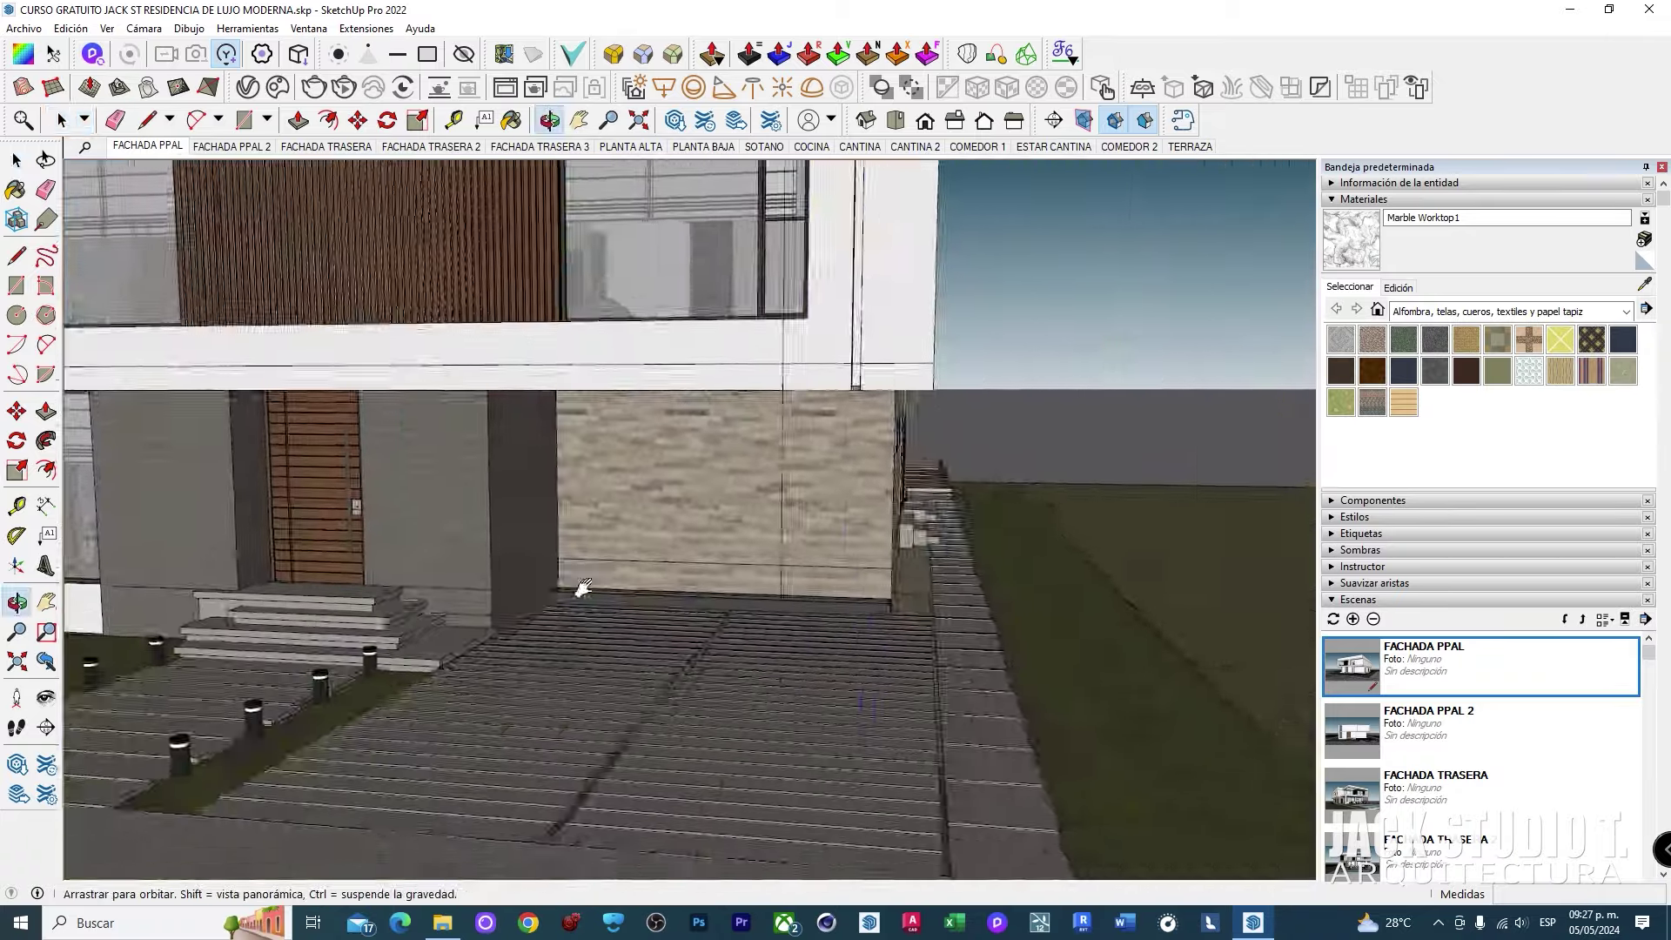
pyautogui.moveTo(1151, 694)
pyautogui.mouseDown(button='middle')
pyautogui.moveTo(896, 677)
pyautogui.moveTo(725, 703)
pyautogui.moveTo(529, 613)
pyautogui.moveTo(574, 622)
pyautogui.moveTo(329, 257)
pyautogui.moveTo(289, 230)
pyautogui.mouseUp(button='middle')
pyautogui.scroll(-5, 897, 677)
pyautogui.scroll(3, 529, 614)
pyautogui.scroll(-4, 529, 613)
pyautogui.scroll(3, 574, 623)
pyautogui.scroll(3, 329, 257)
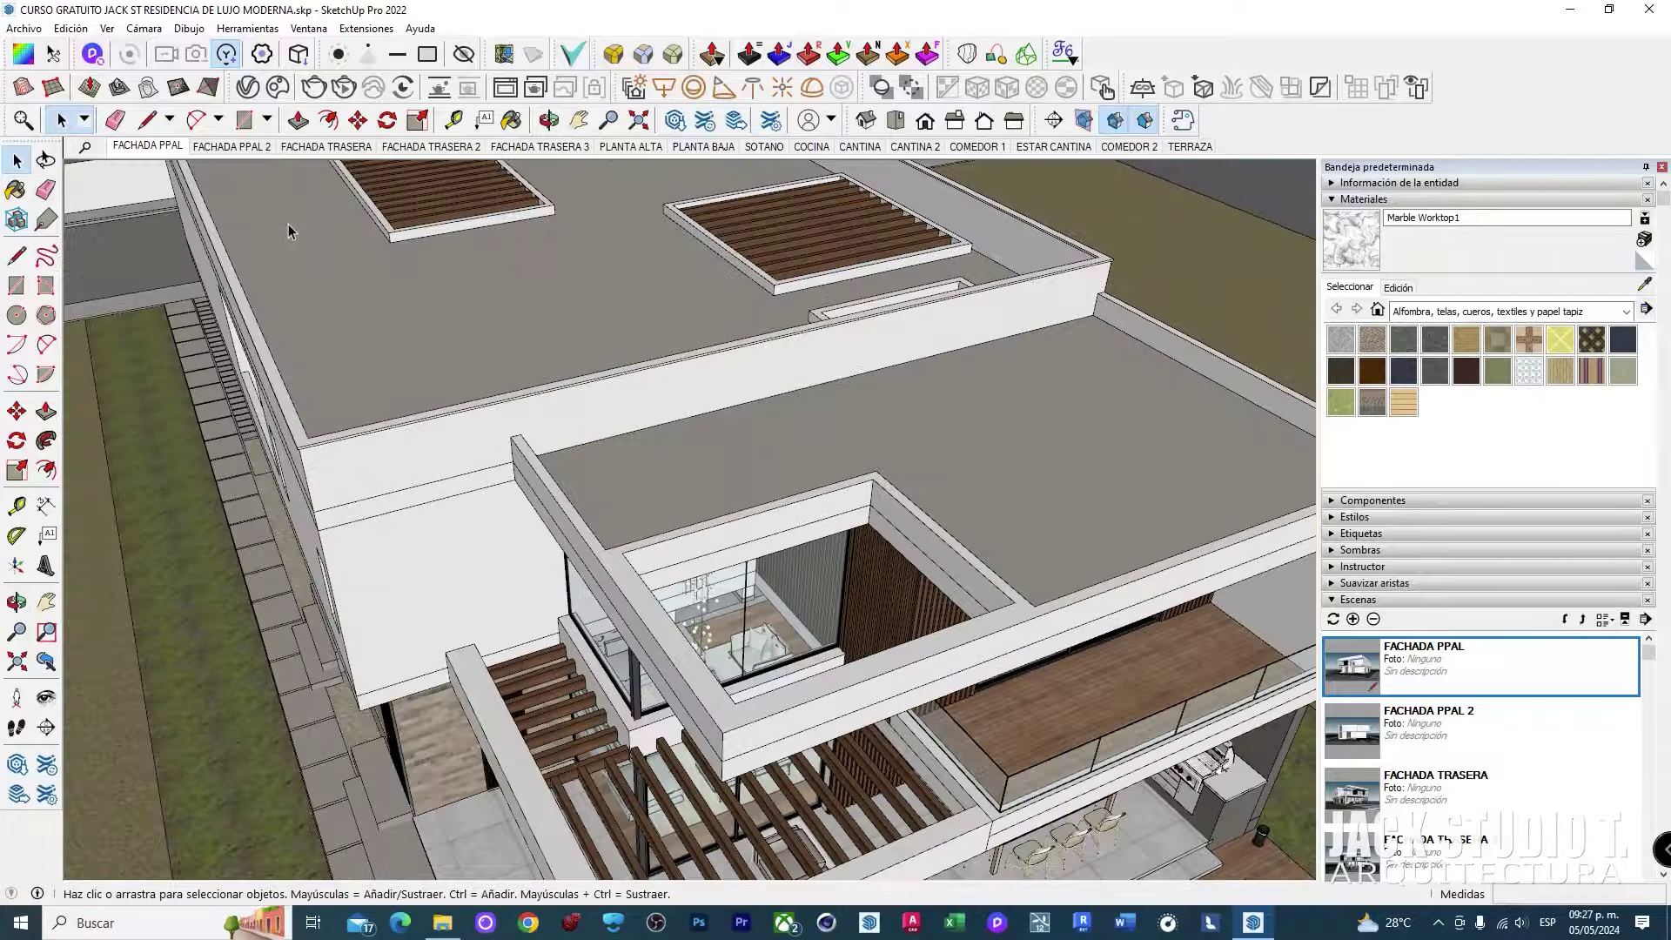
pyautogui.click(230, 148)
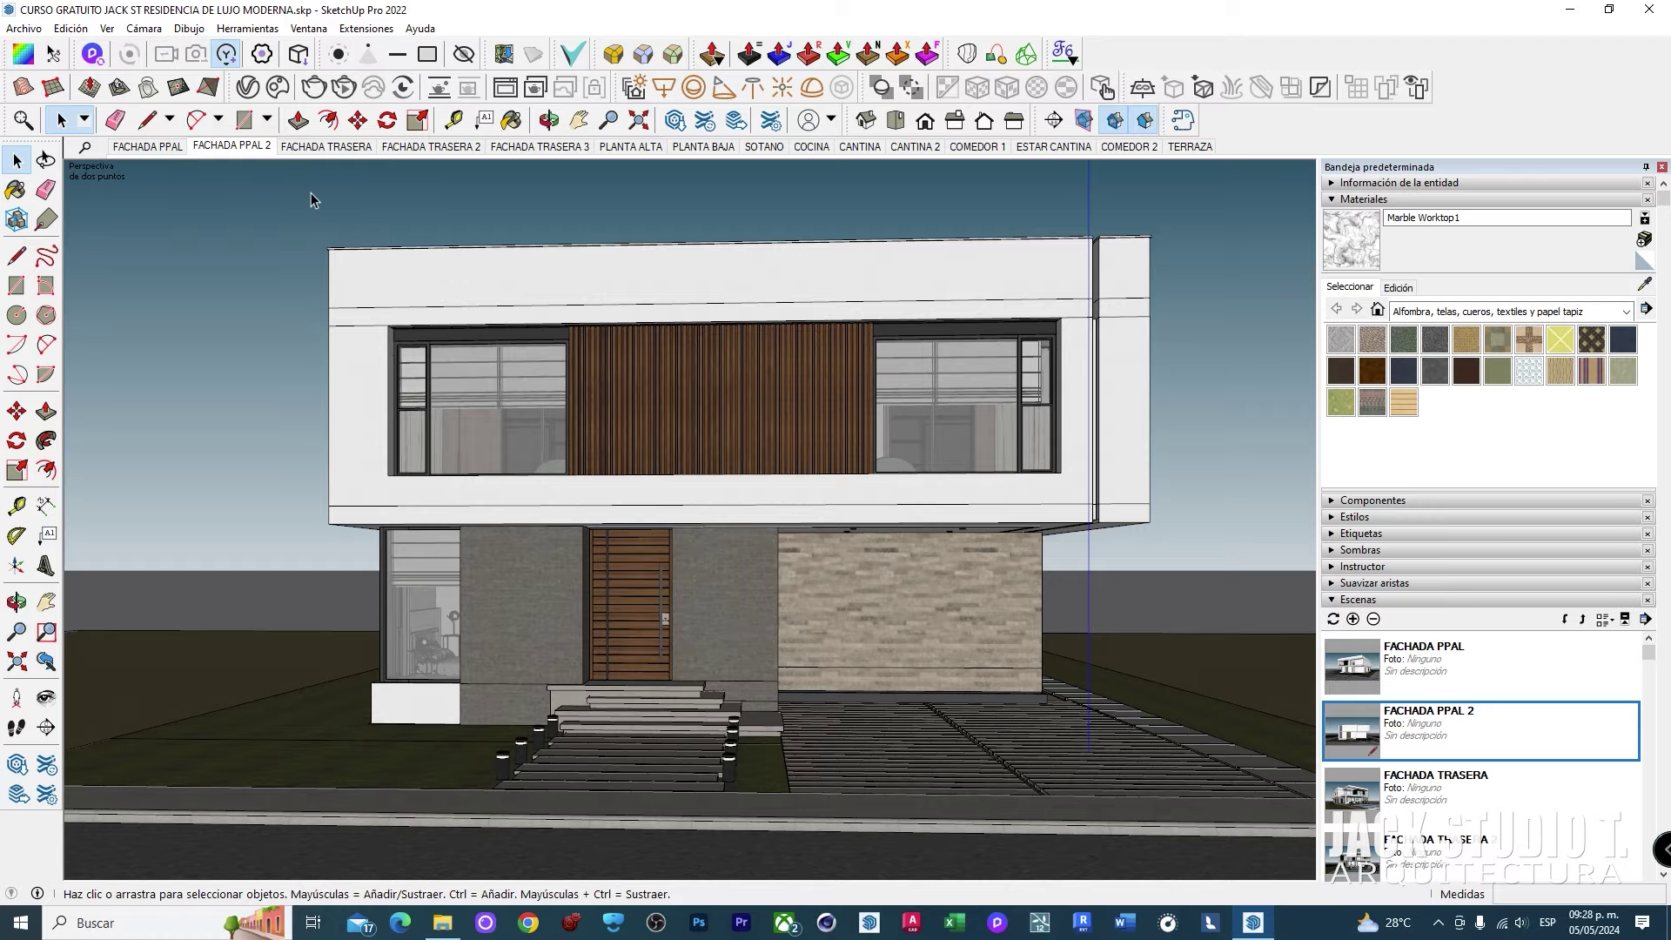
# Step: Show the FACHADA TRASERA rear view and orbit to face the facade squarely
pyautogui.click(318, 150)
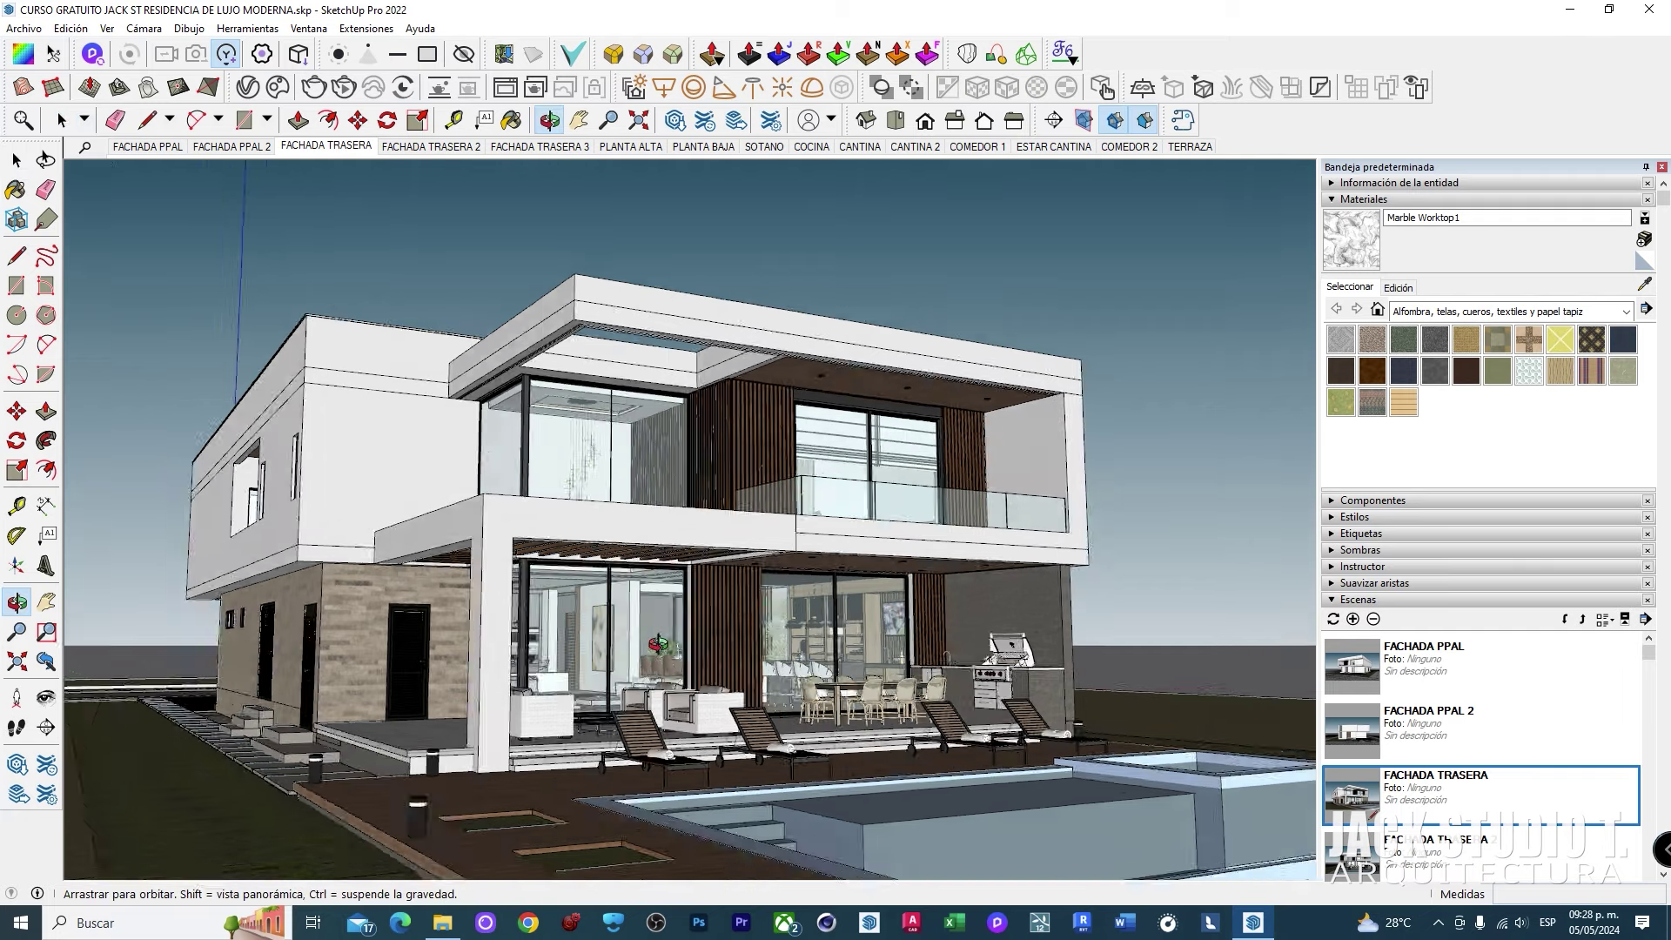
pyautogui.moveTo(703, 639)
pyautogui.mouseDown(button='middle')
pyautogui.moveTo(522, 648)
pyautogui.moveTo(754, 674)
pyautogui.mouseUp(button='middle')
pyautogui.scroll(5, 522, 648)
pyautogui.scroll(-3, 522, 649)
# Step: Switch to the next rear facade scene and orbit close to the covered terrace
pyautogui.click(418, 147)
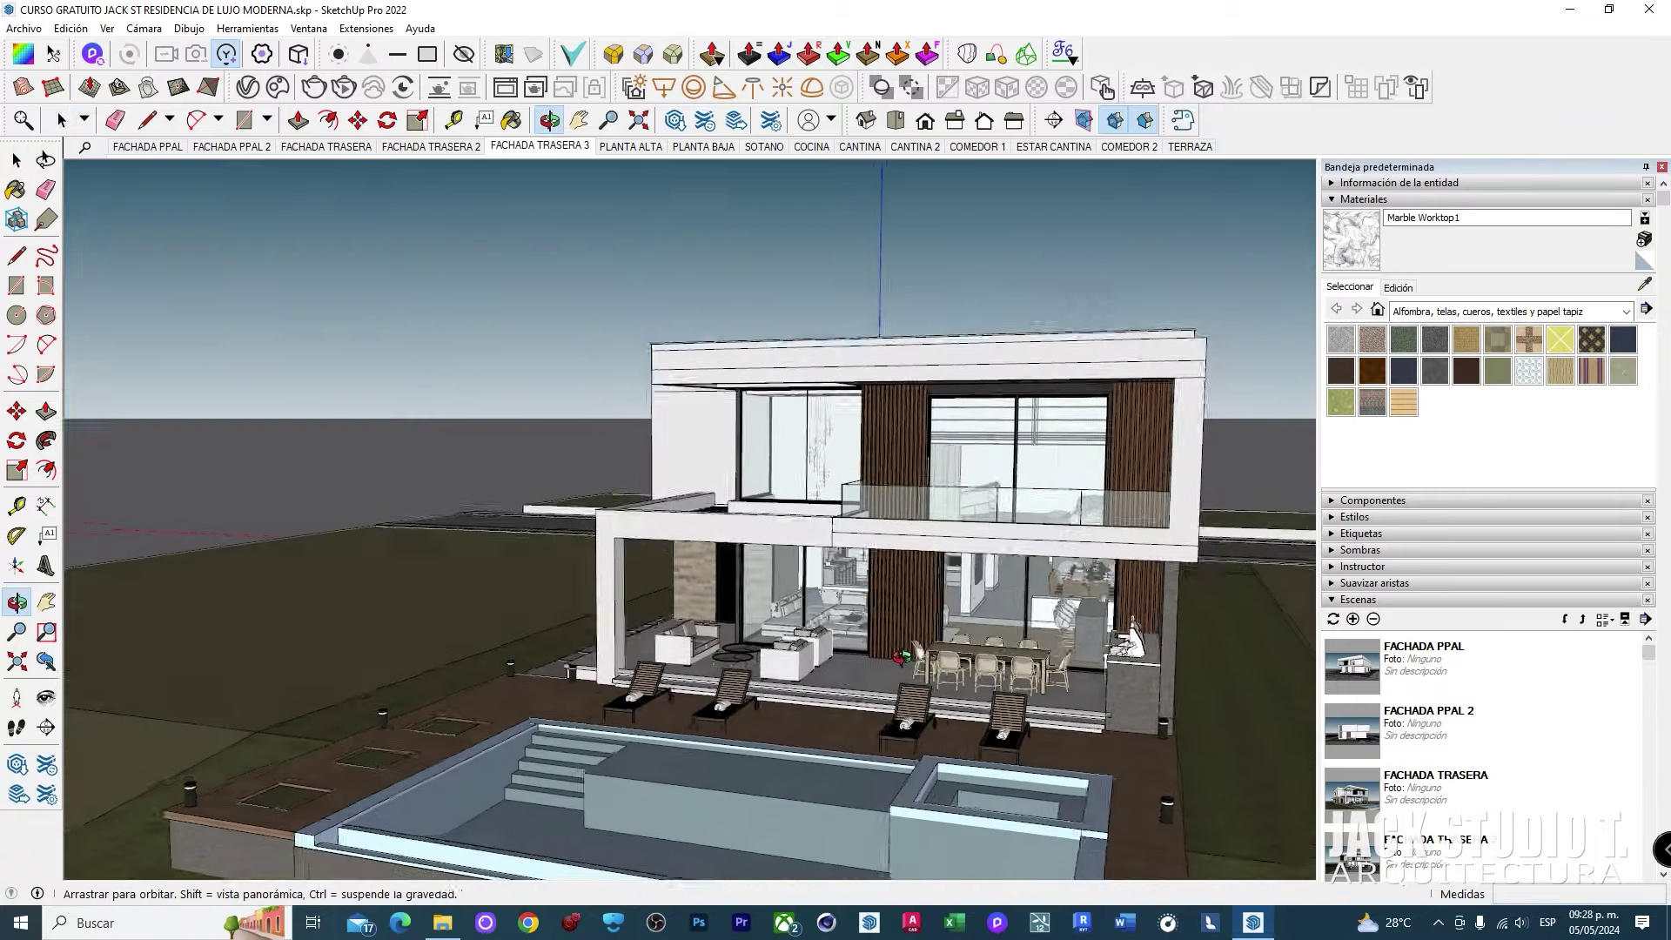
pyautogui.scroll(5, 899, 599)
pyautogui.moveTo(899, 599)
pyautogui.mouseDown(button='middle')
pyautogui.moveTo(694, 531)
pyautogui.moveTo(616, 584)
pyautogui.moveTo(721, 633)
pyautogui.moveTo(571, 603)
pyautogui.moveTo(734, 441)
pyautogui.mouseUp(button='middle')
pyautogui.press('space')
pyautogui.scroll(3, 720, 633)
pyautogui.scroll(-3, 571, 604)
pyautogui.scroll(-2, 571, 604)
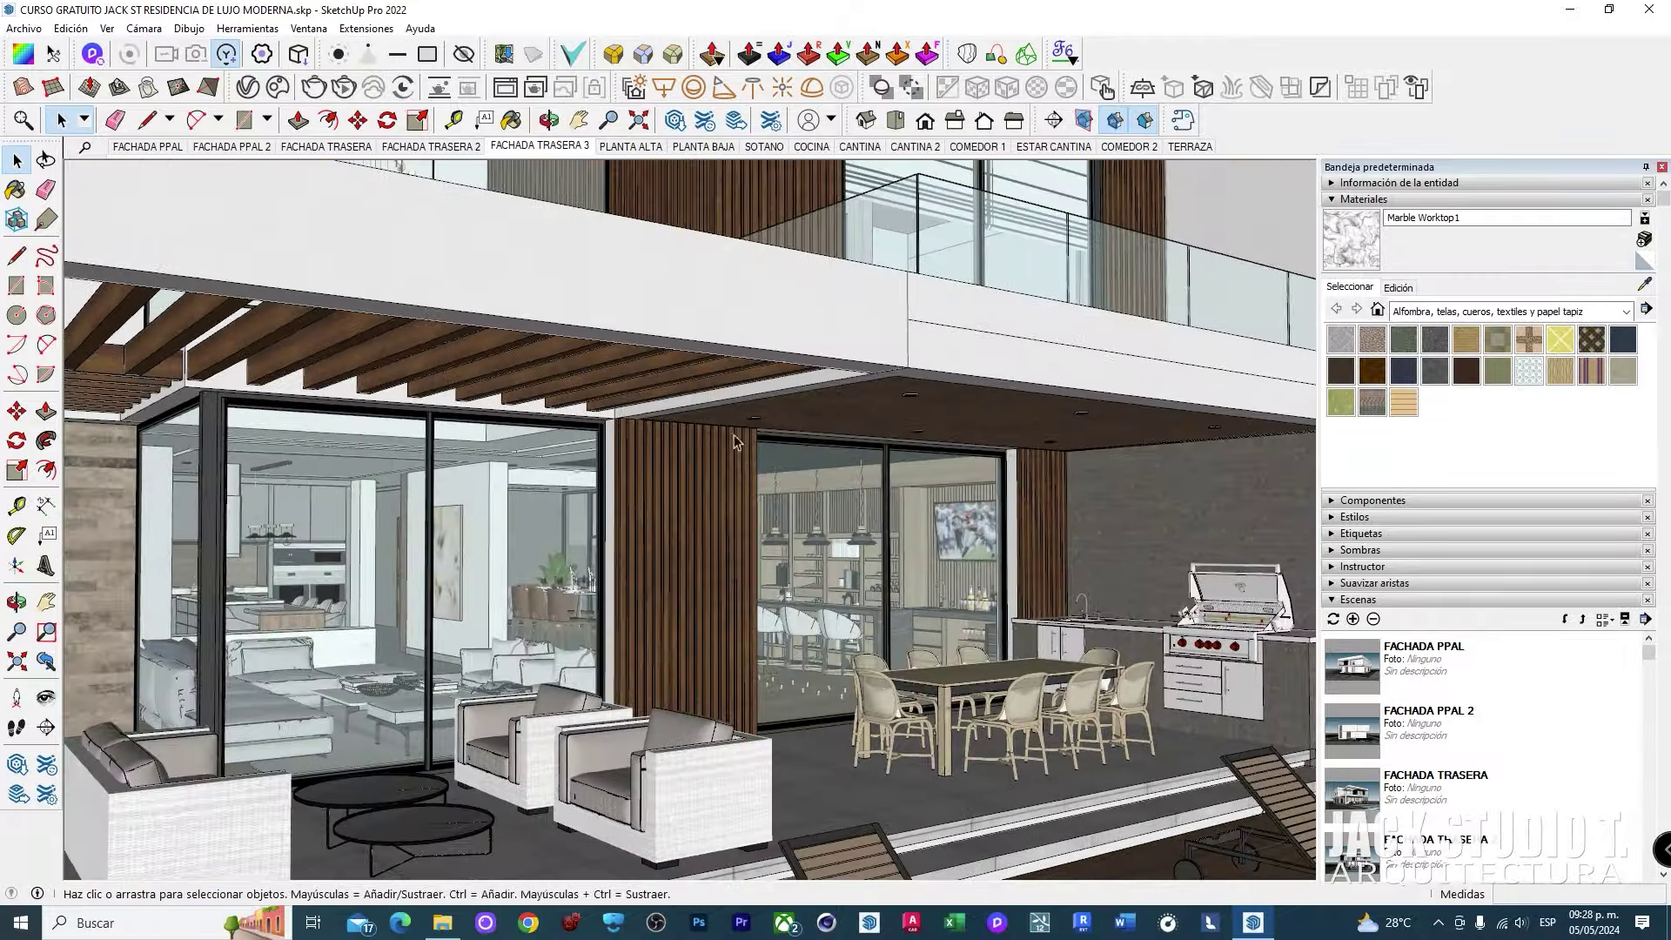
# Step: Step through the PLANTA ALTA and PLANTA BAJA scenes to reach the ground-floor plan
pyautogui.click(630, 150)
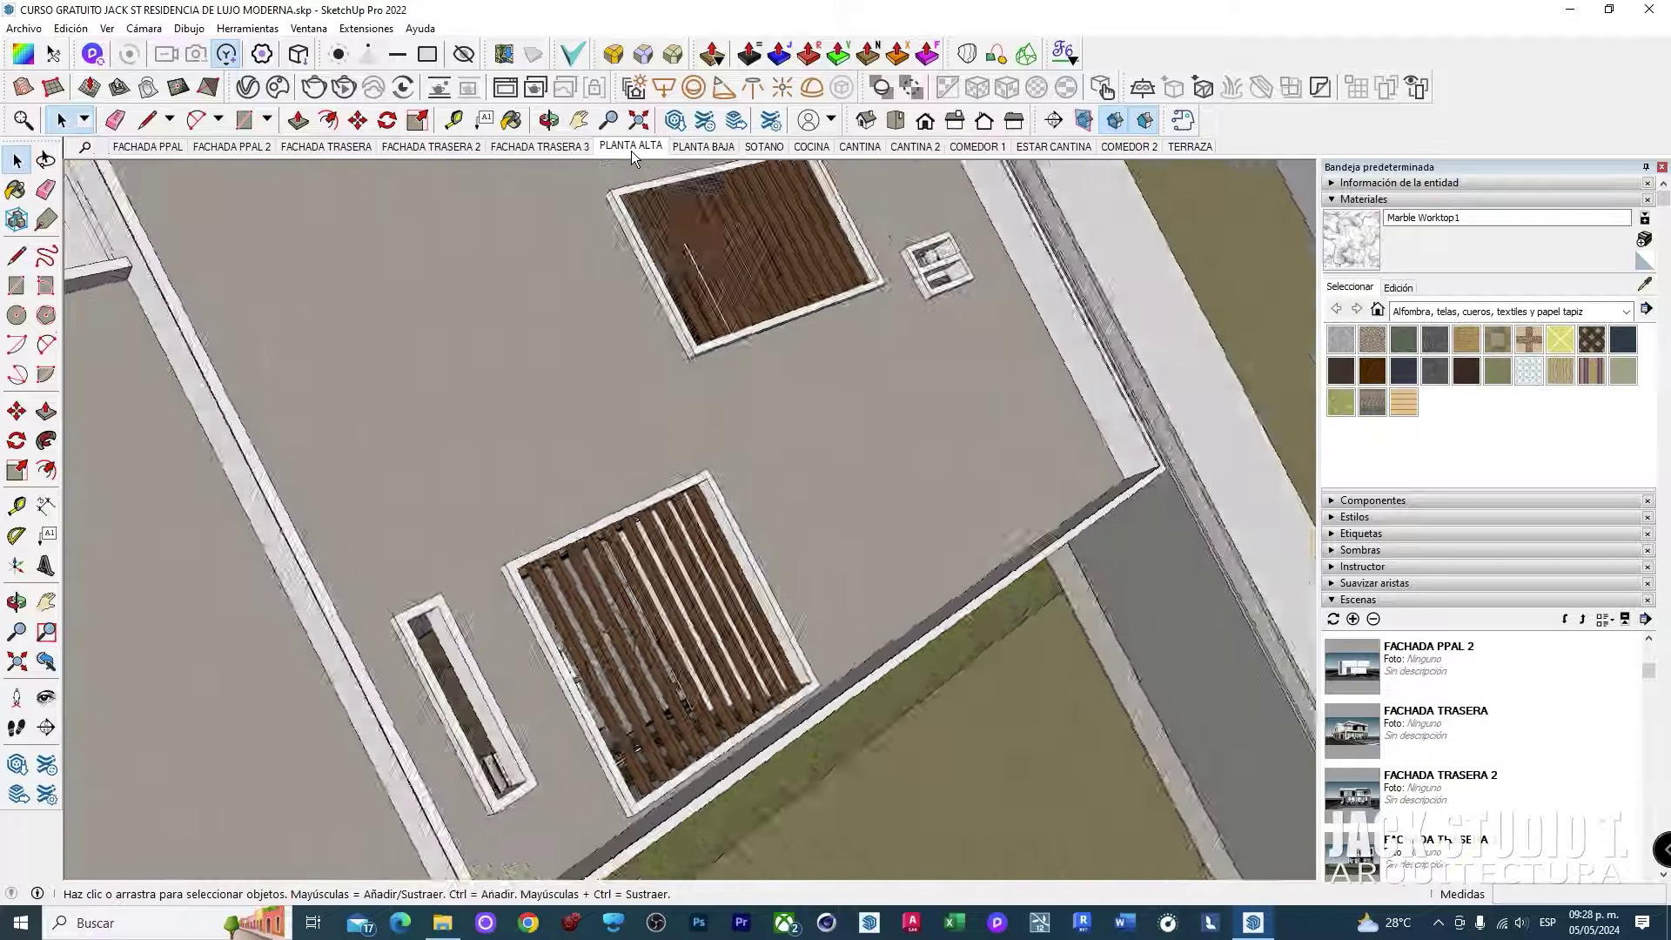
pyautogui.click(703, 149)
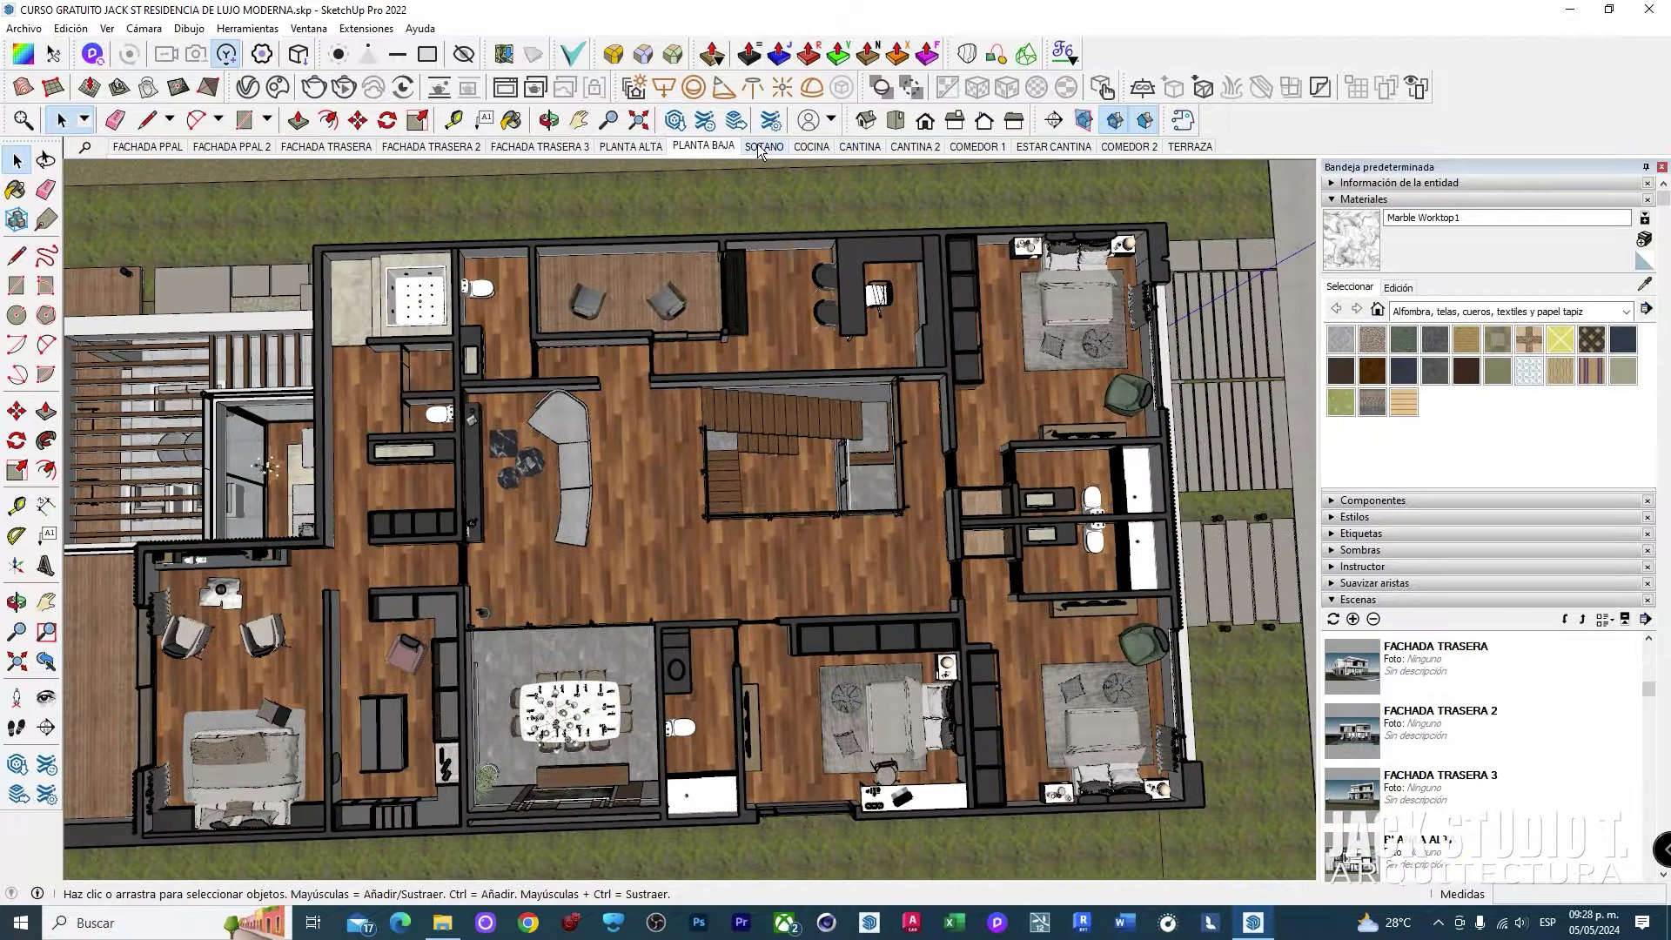
pyautogui.click(760, 148)
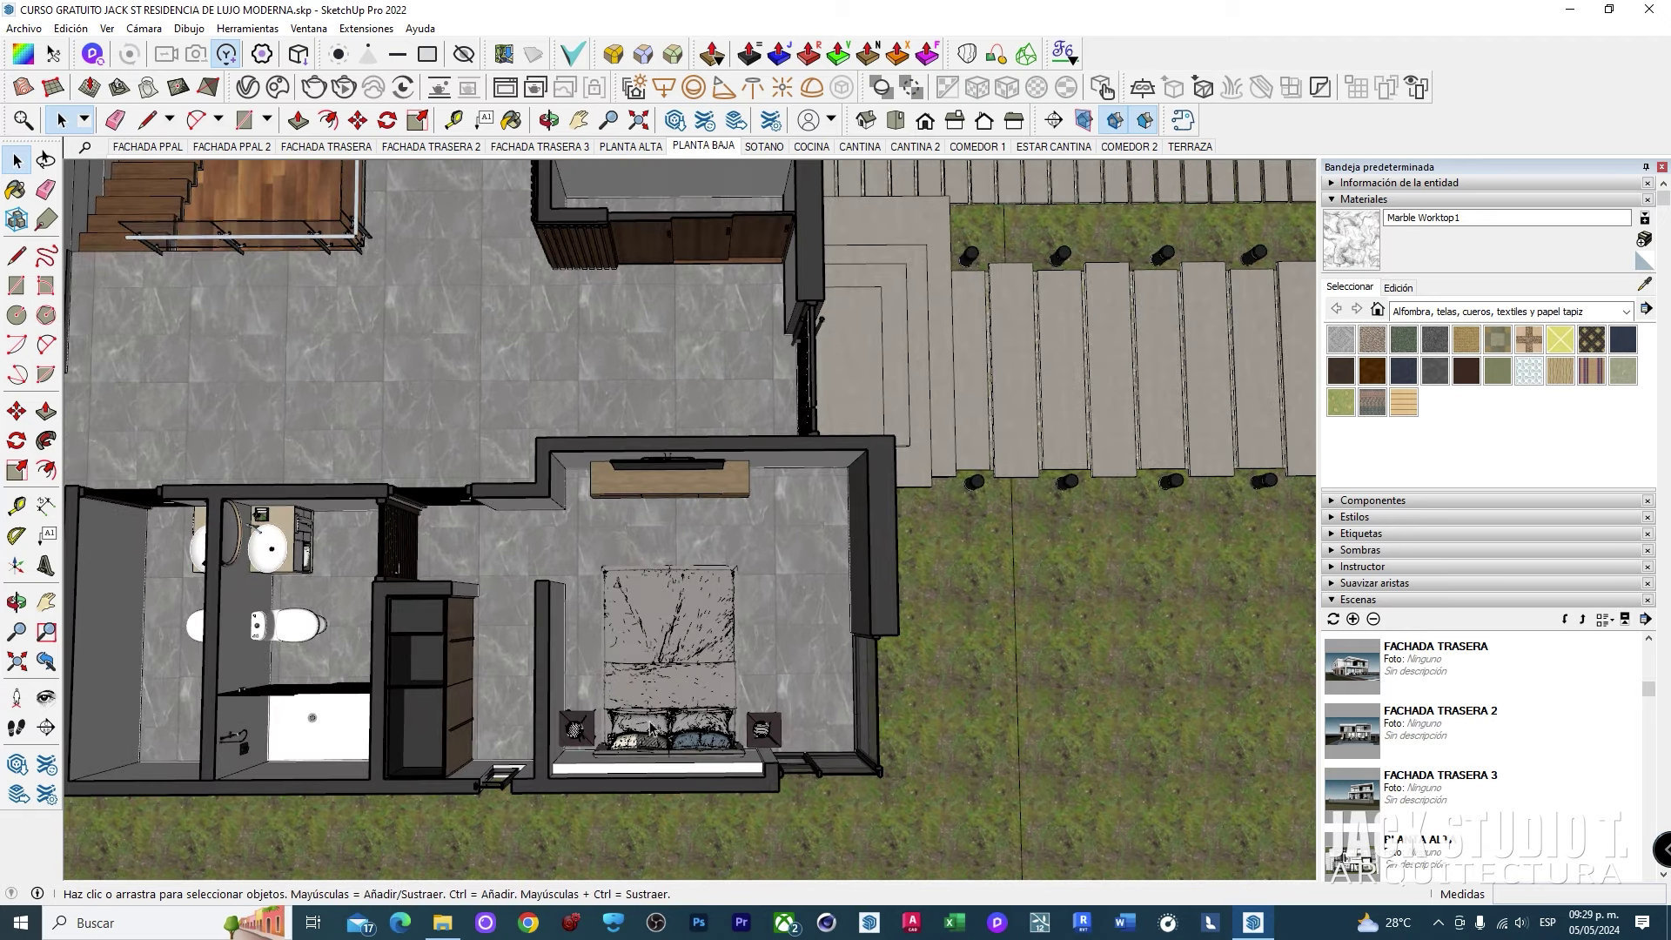
# Step: Pan and zoom across the plan to inspect the bathrooms, kitchen and stairs
pyautogui.moveTo(539, 574); pyautogui.dragTo(826, 628, button='middle')
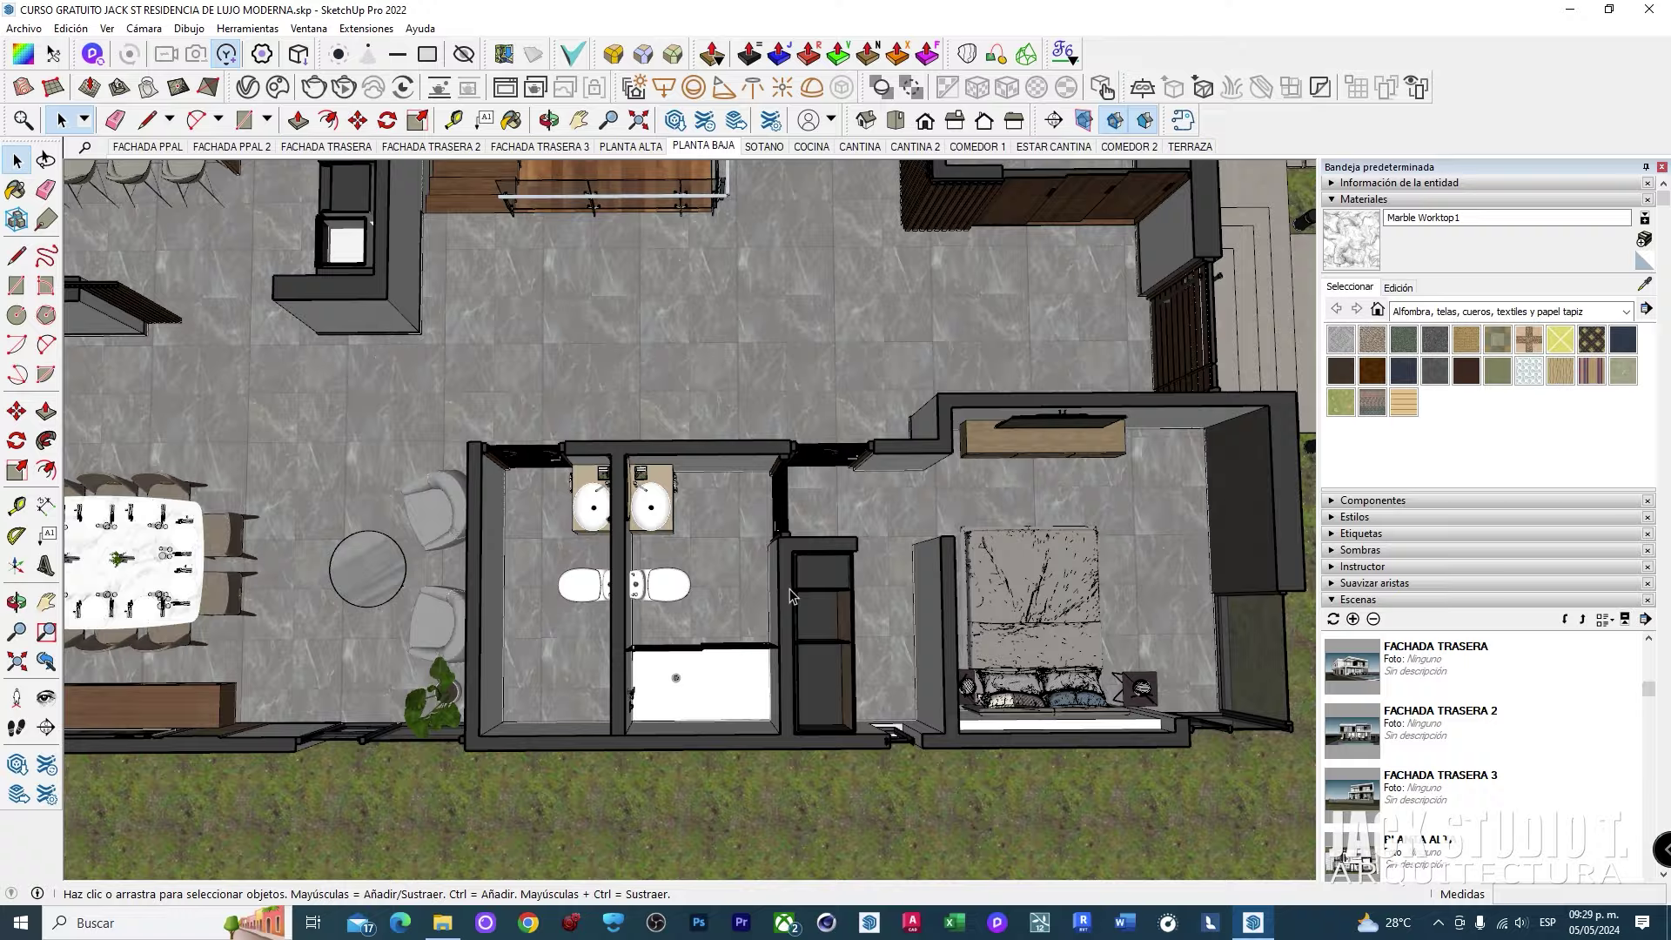
pyautogui.moveTo(790, 596)
pyautogui.keyDown('shift'); pyautogui.mouseDown(button='middle')
pyautogui.moveTo(780, 469)
pyautogui.moveTo(842, 571)
pyautogui.mouseUp(button='middle'); pyautogui.keyUp('shift')
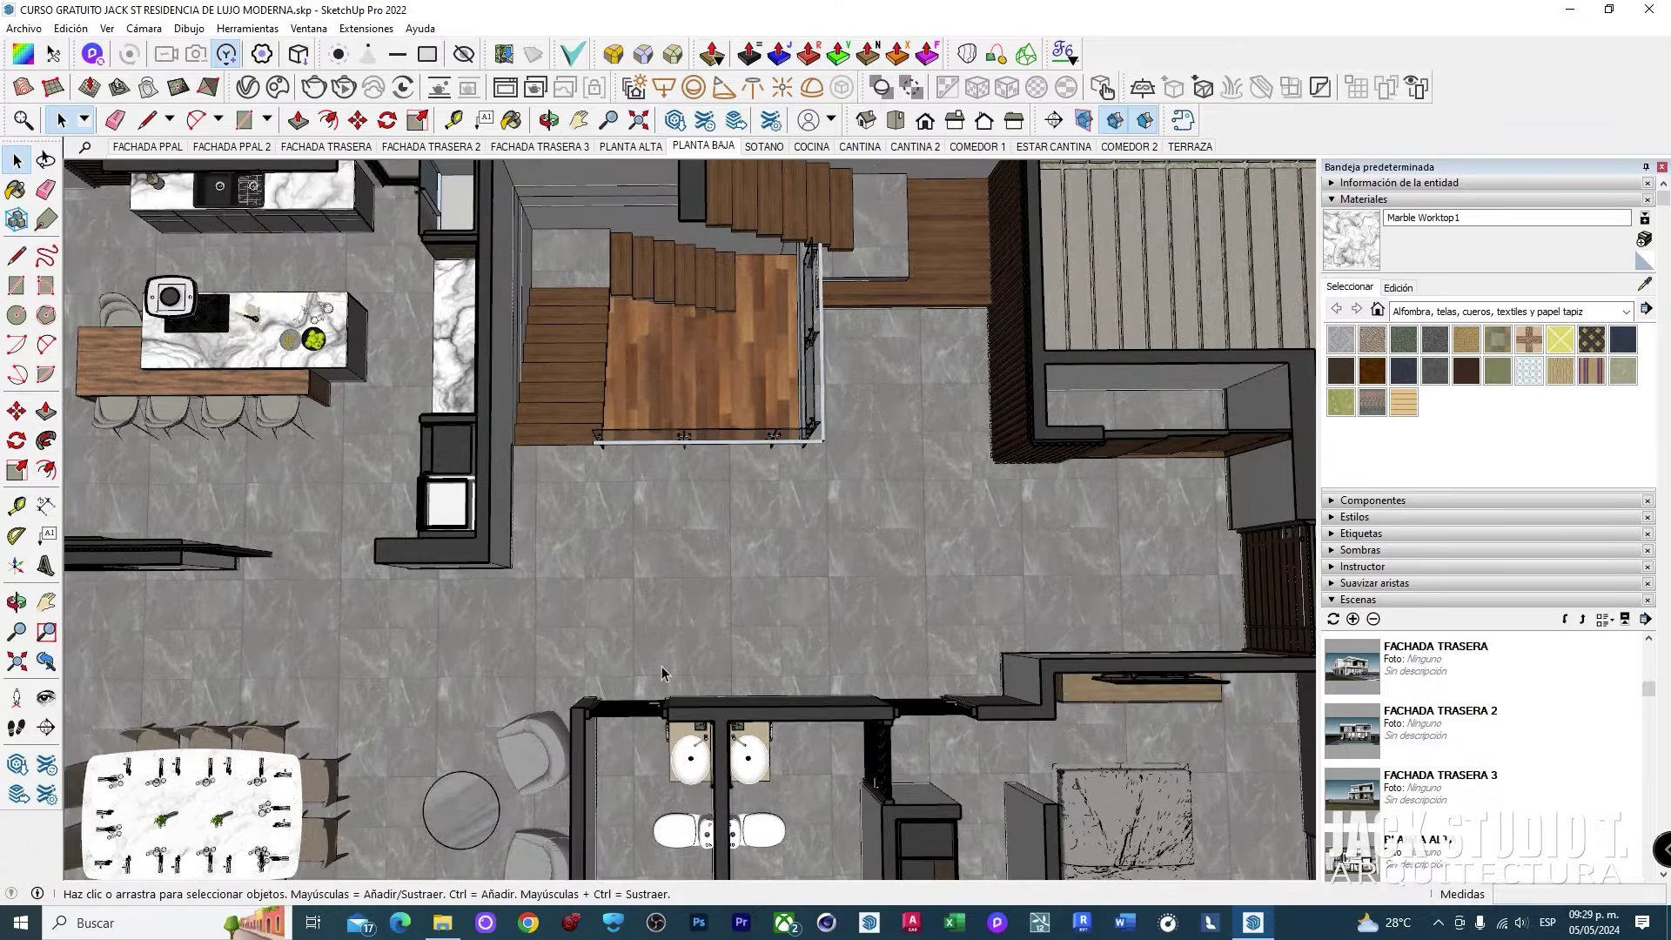
pyautogui.scroll(-2, 661, 673)
pyautogui.scroll(-2, 660, 783)
pyautogui.scroll(3, 652, 800)
pyautogui.scroll(-3, 607, 727)
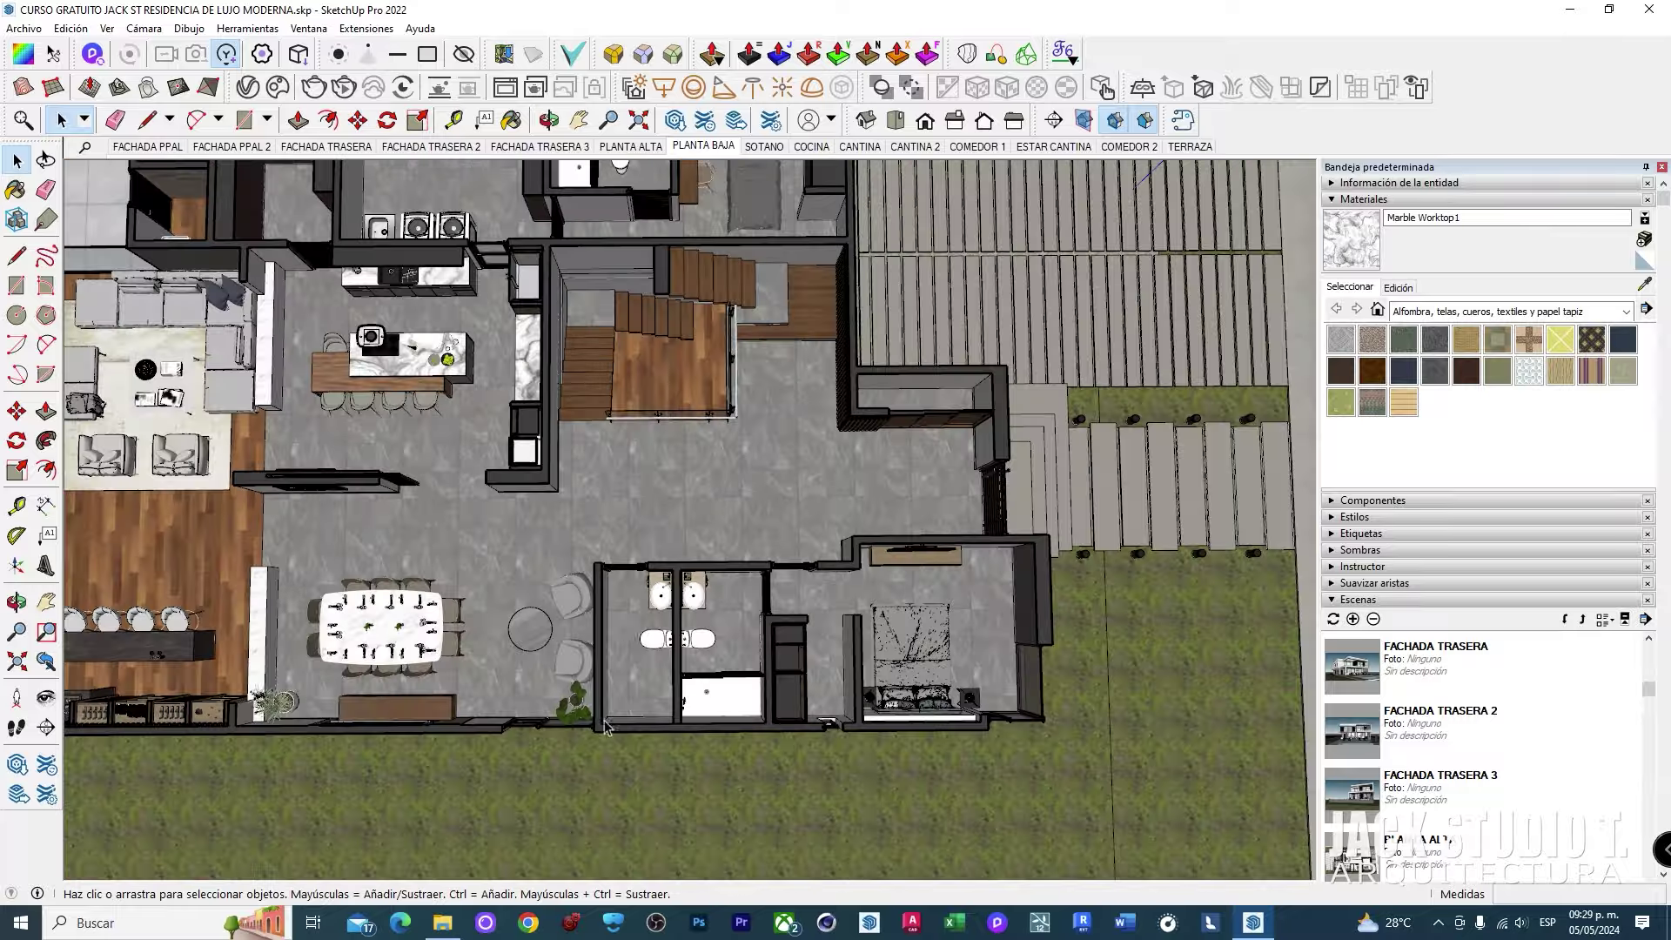
pyautogui.scroll(3, 607, 726)
pyautogui.scroll(-3, 647, 625)
pyautogui.scroll(1, 732, 452)
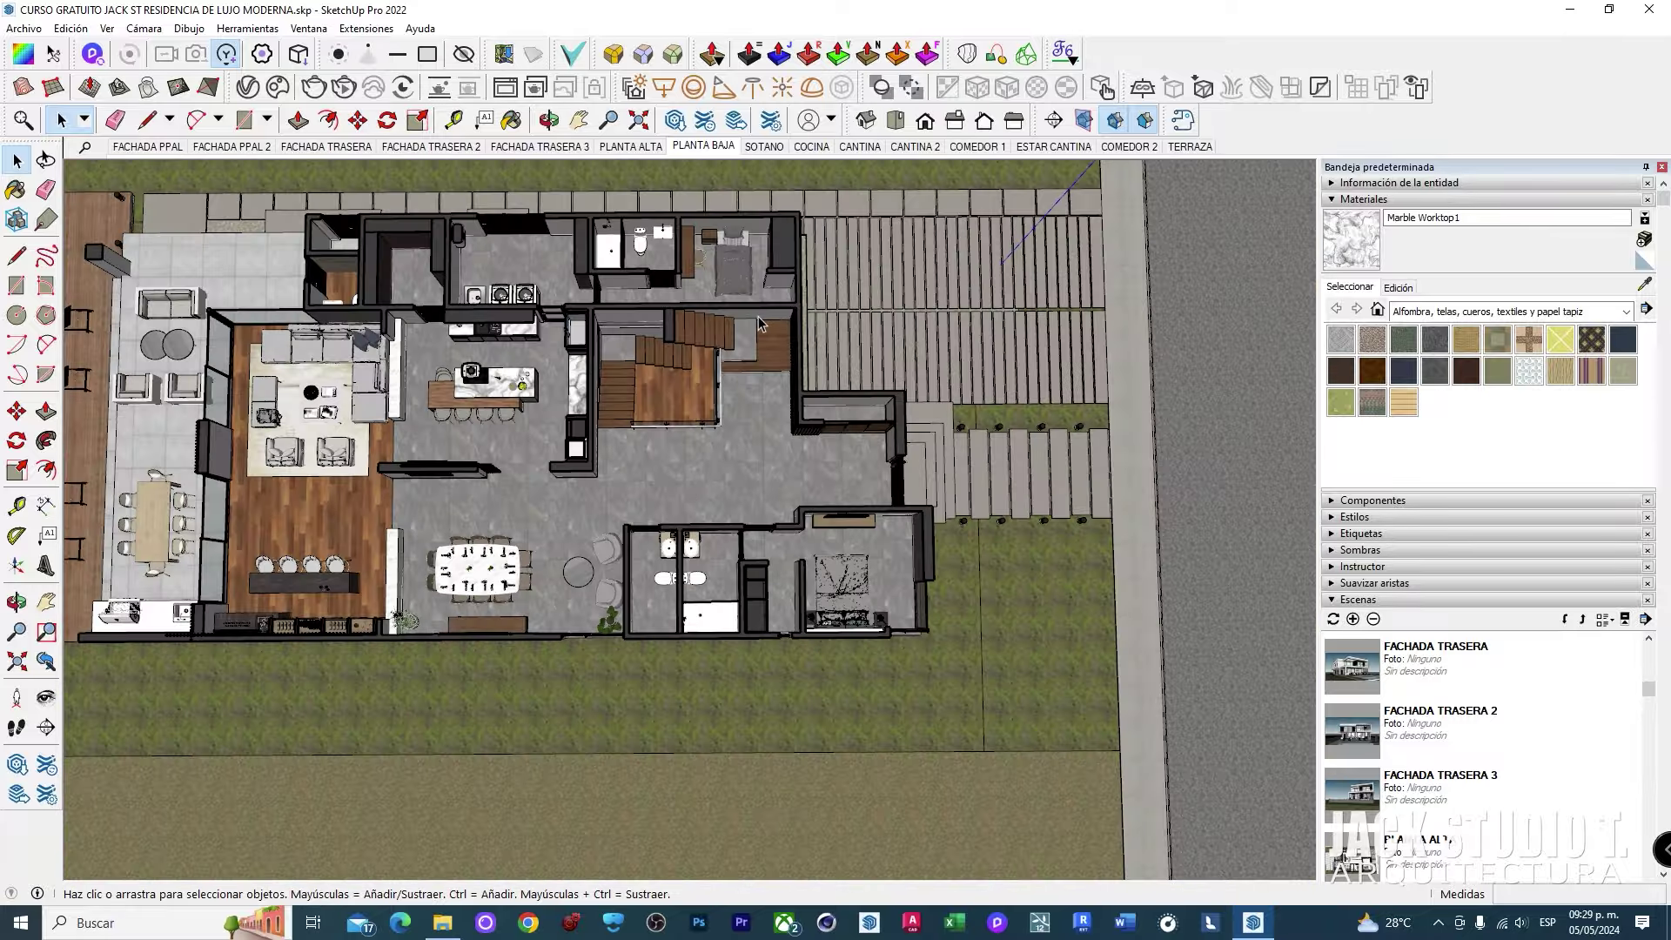
pyautogui.scroll(2, 732, 452)
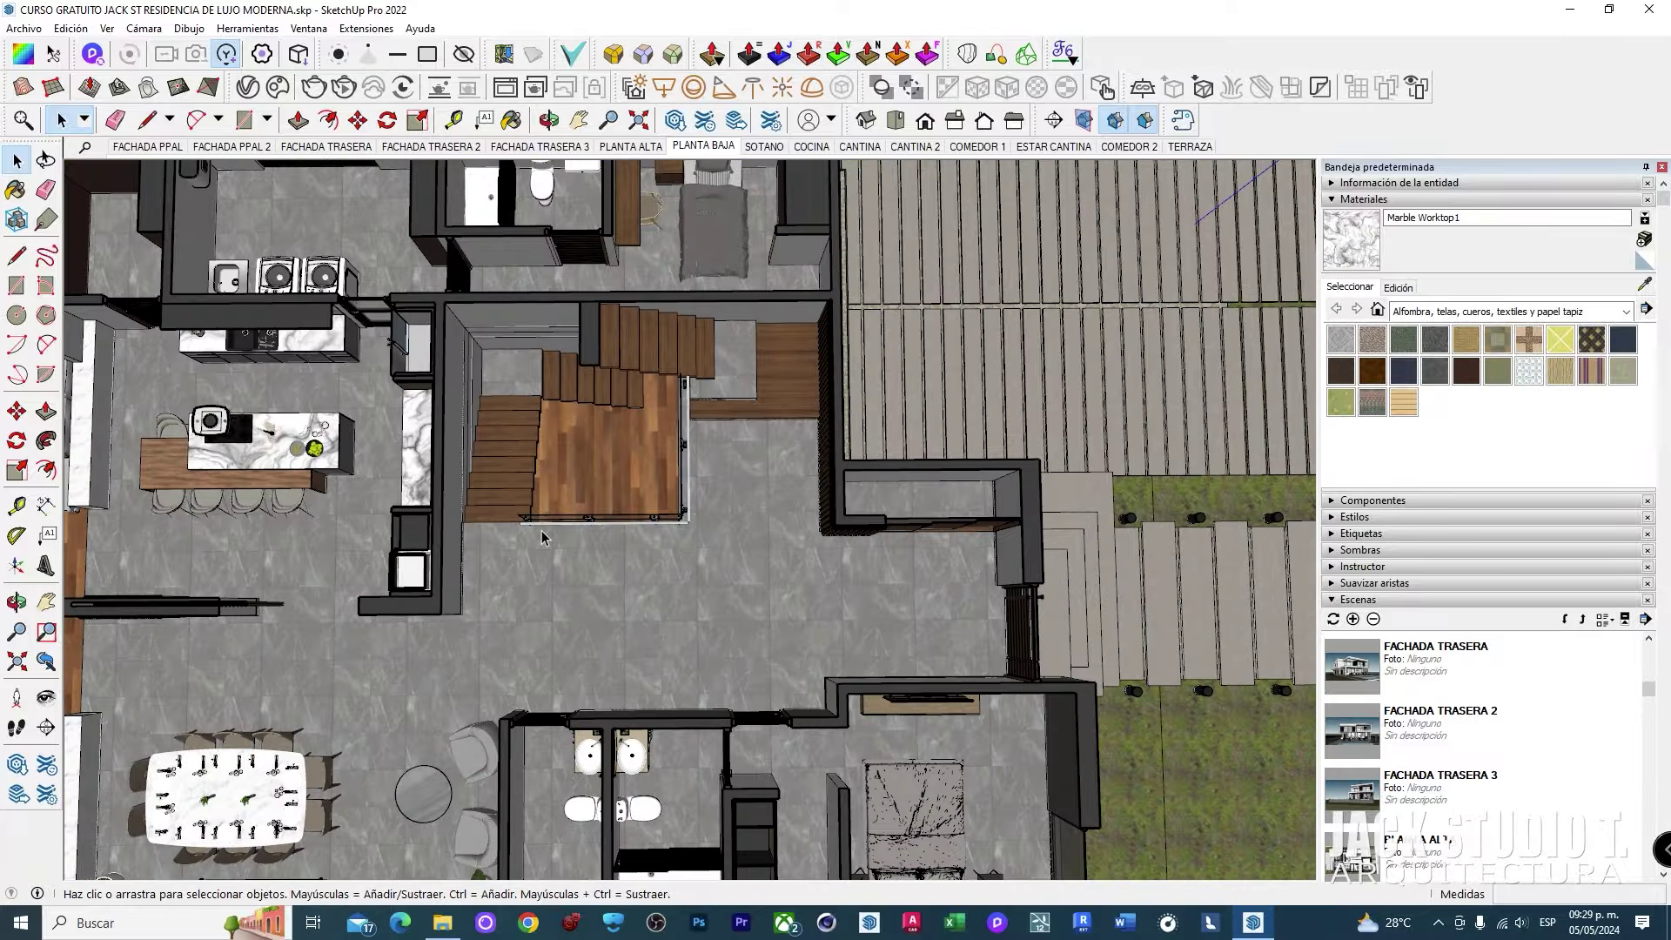
# Step: Orbit the SOTANO billiard room, then tilt the PLANTA BAJA plan into perspective
pyautogui.click(769, 152)
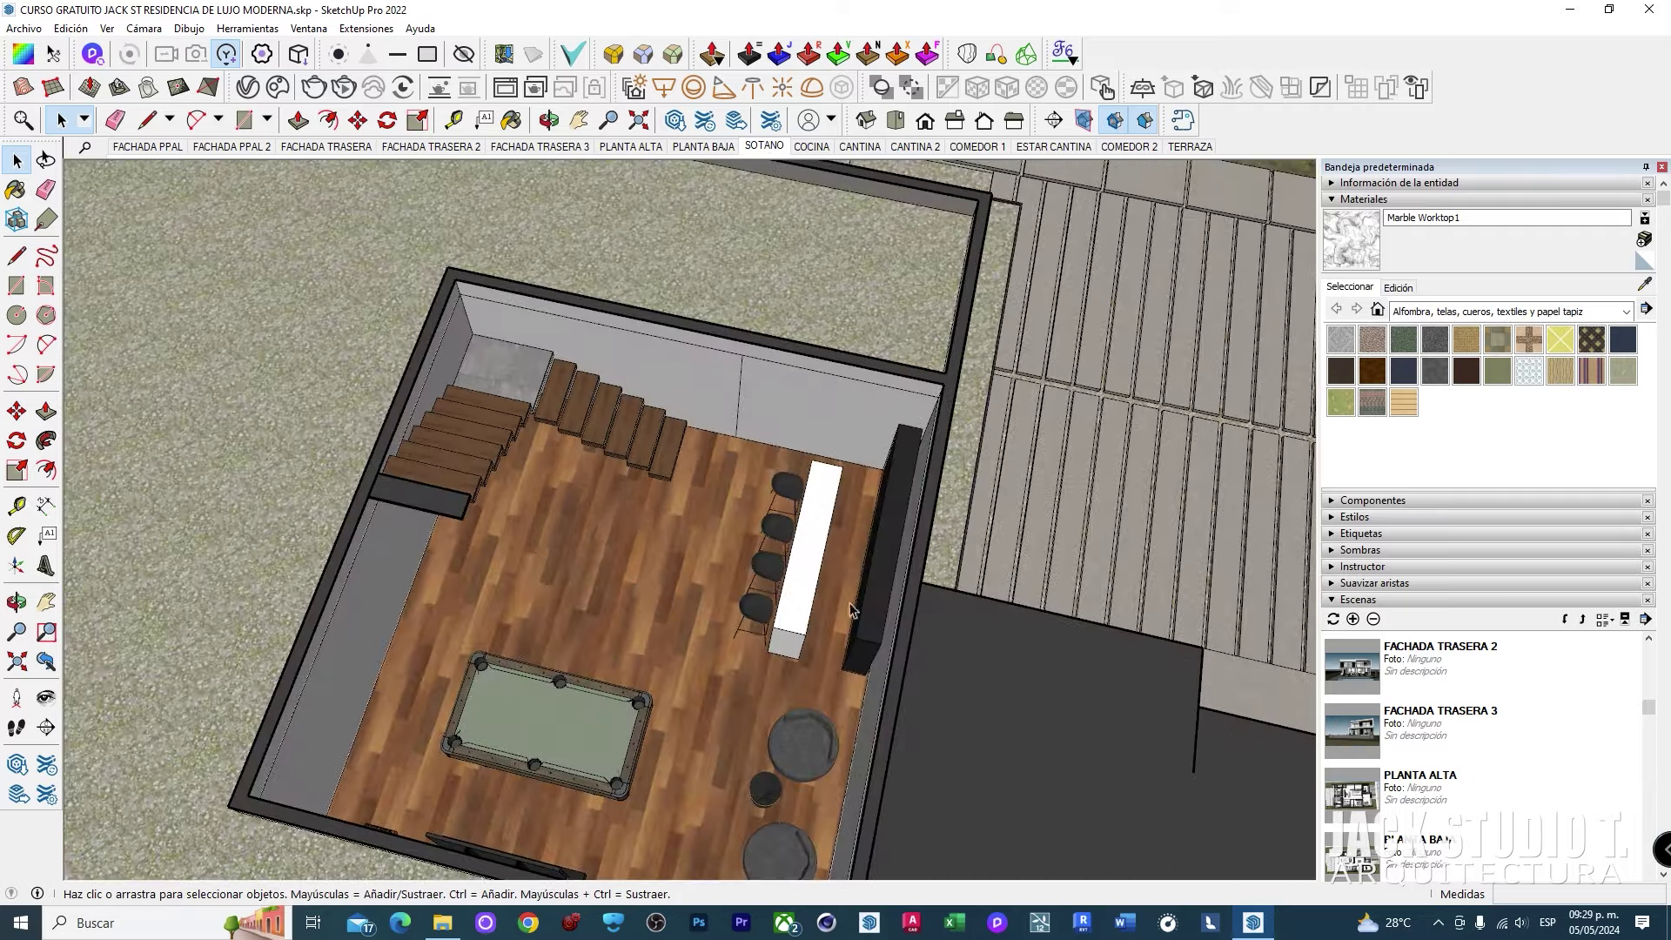
pyautogui.moveTo(851, 609)
pyautogui.mouseDown(button='middle')
pyautogui.moveTo(483, 462)
pyautogui.moveTo(633, 480)
pyautogui.mouseUp(button='middle')
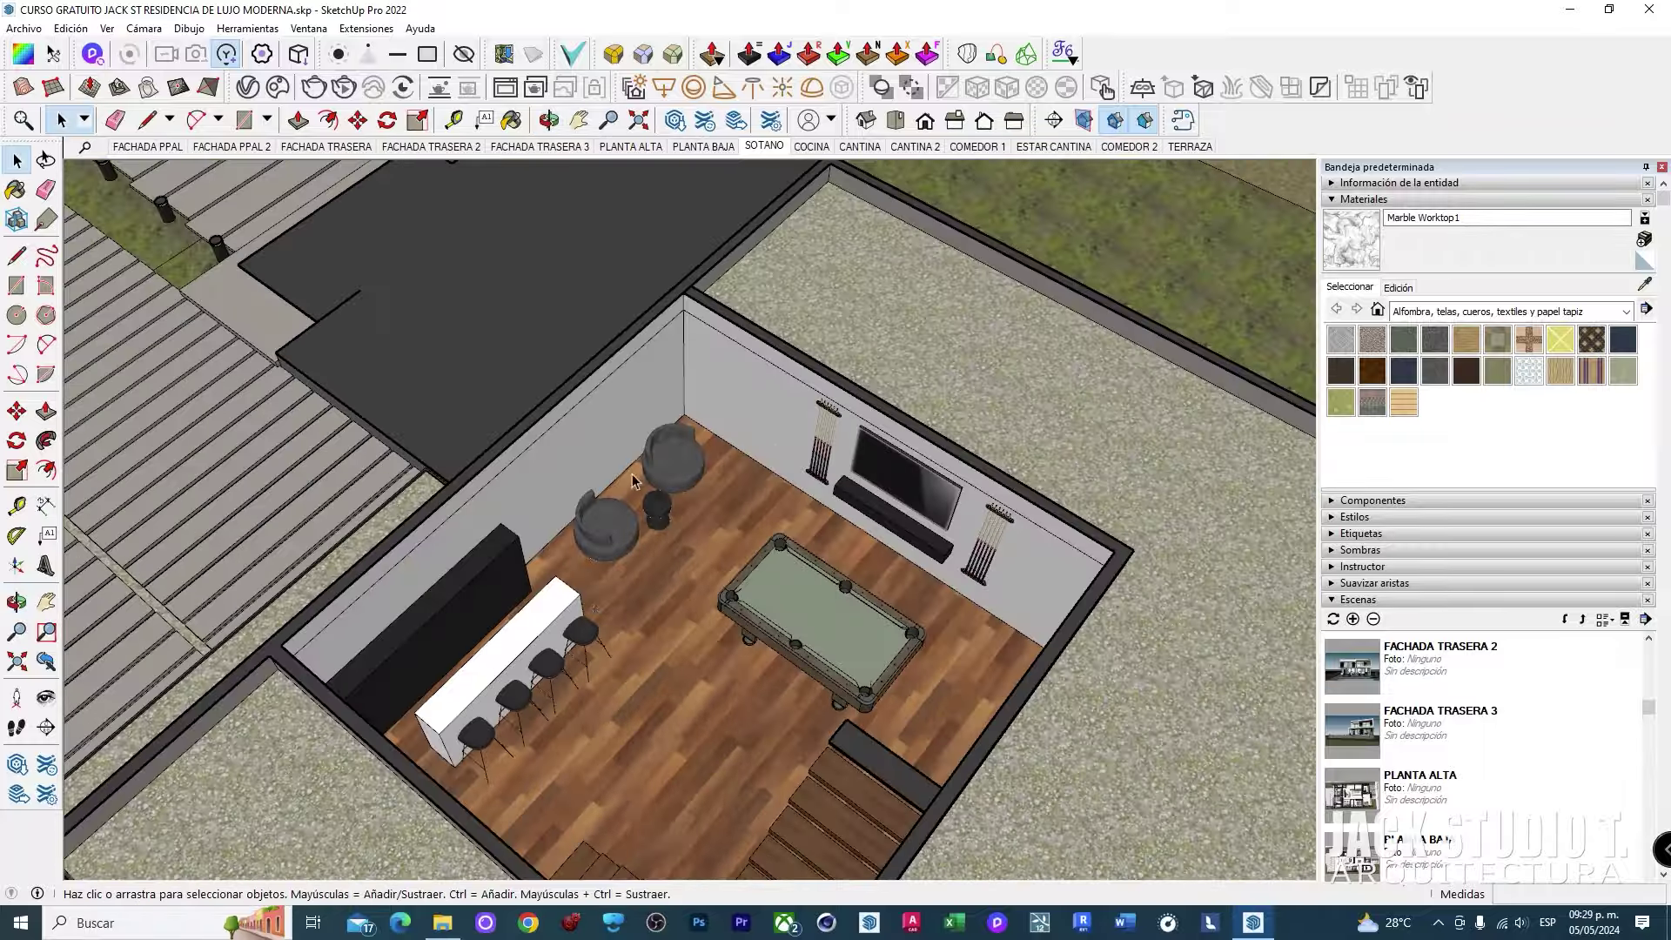
pyautogui.click(715, 148)
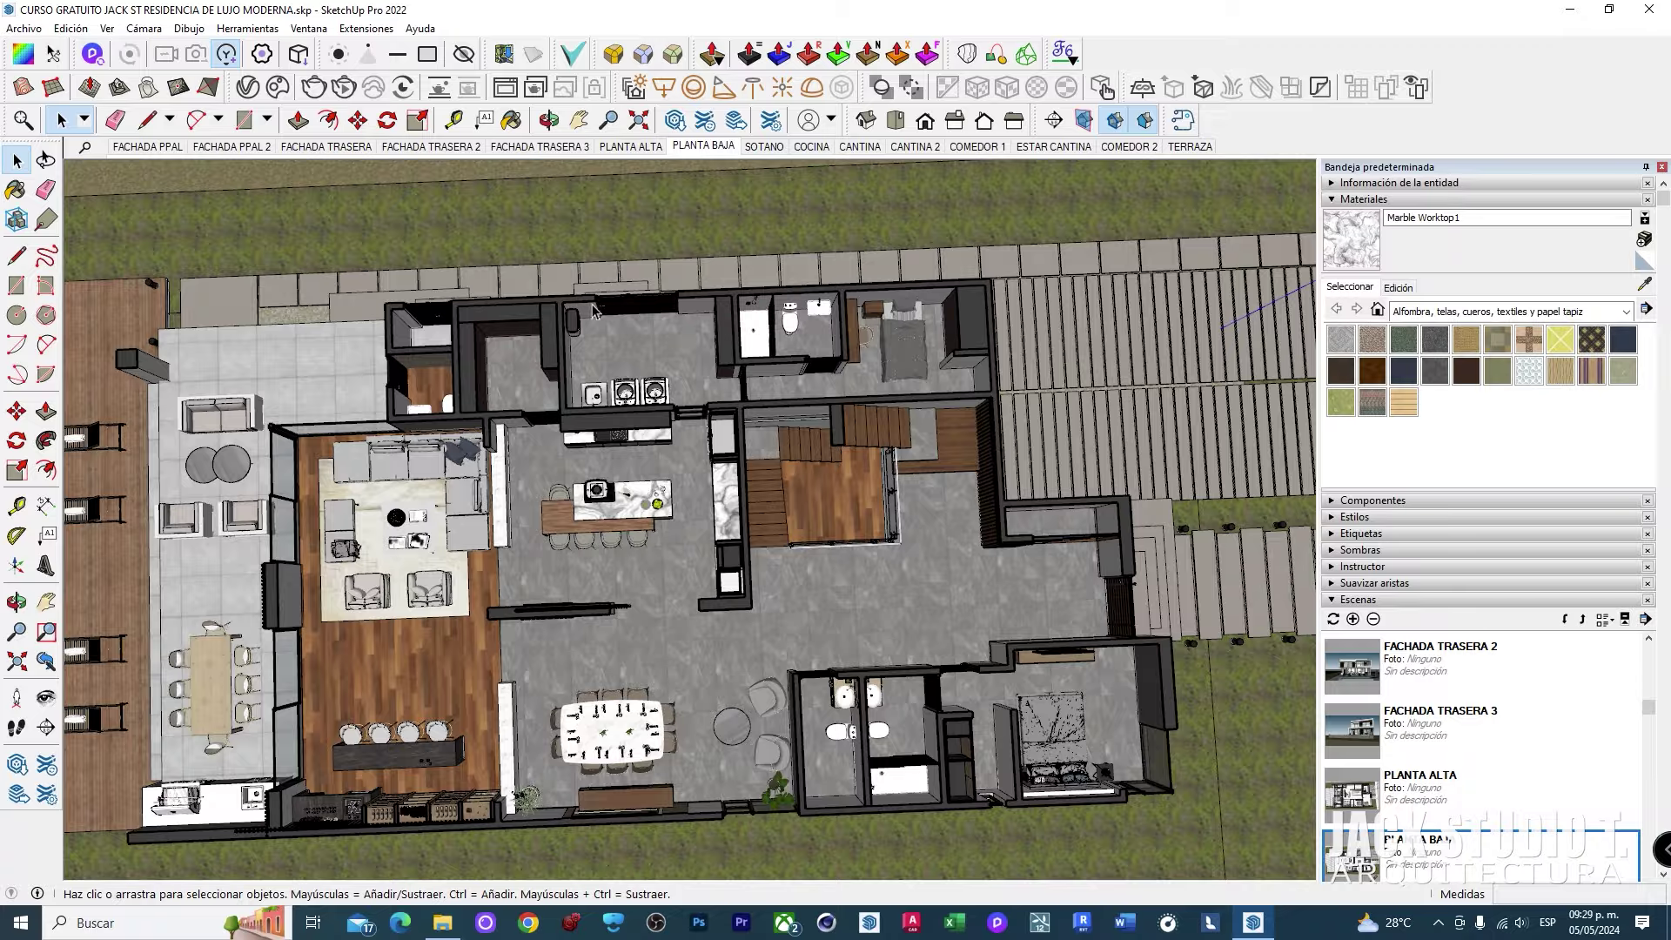
pyautogui.moveTo(825, 246)
pyautogui.mouseDown(button='middle')
pyautogui.moveTo(851, 424)
pyautogui.moveTo(487, 548)
pyautogui.moveTo(705, 550)
pyautogui.mouseUp(button='middle')
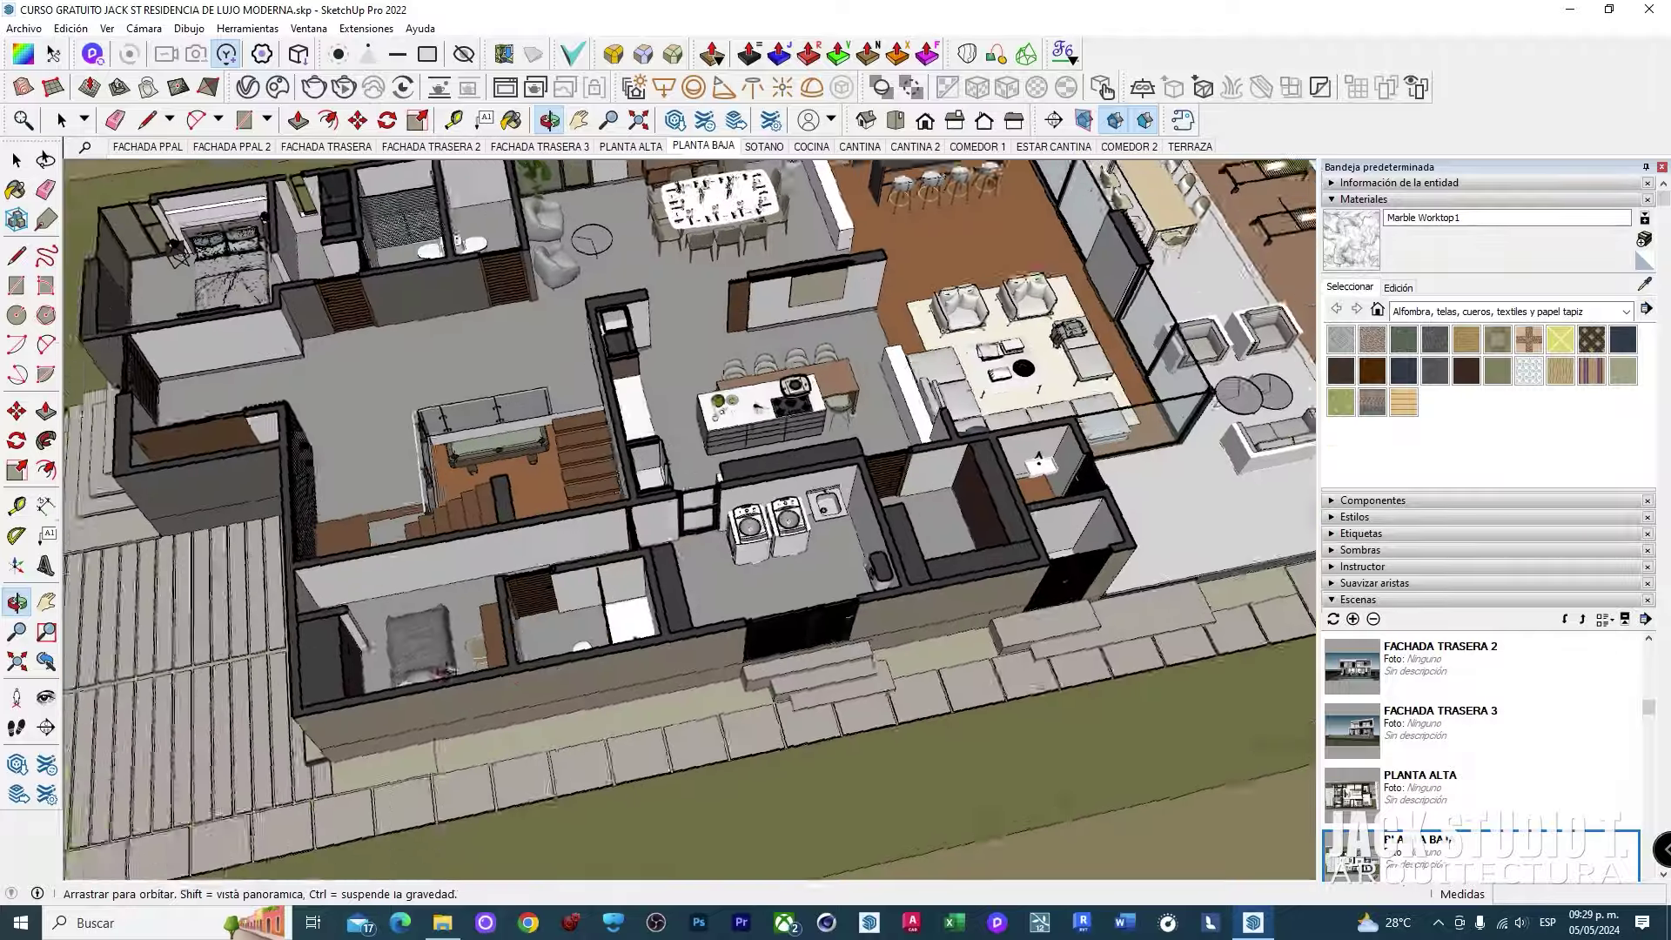
# Step: Orbit and pan to a near top-down view of the laundry room
pyautogui.scroll(5, 705, 550)
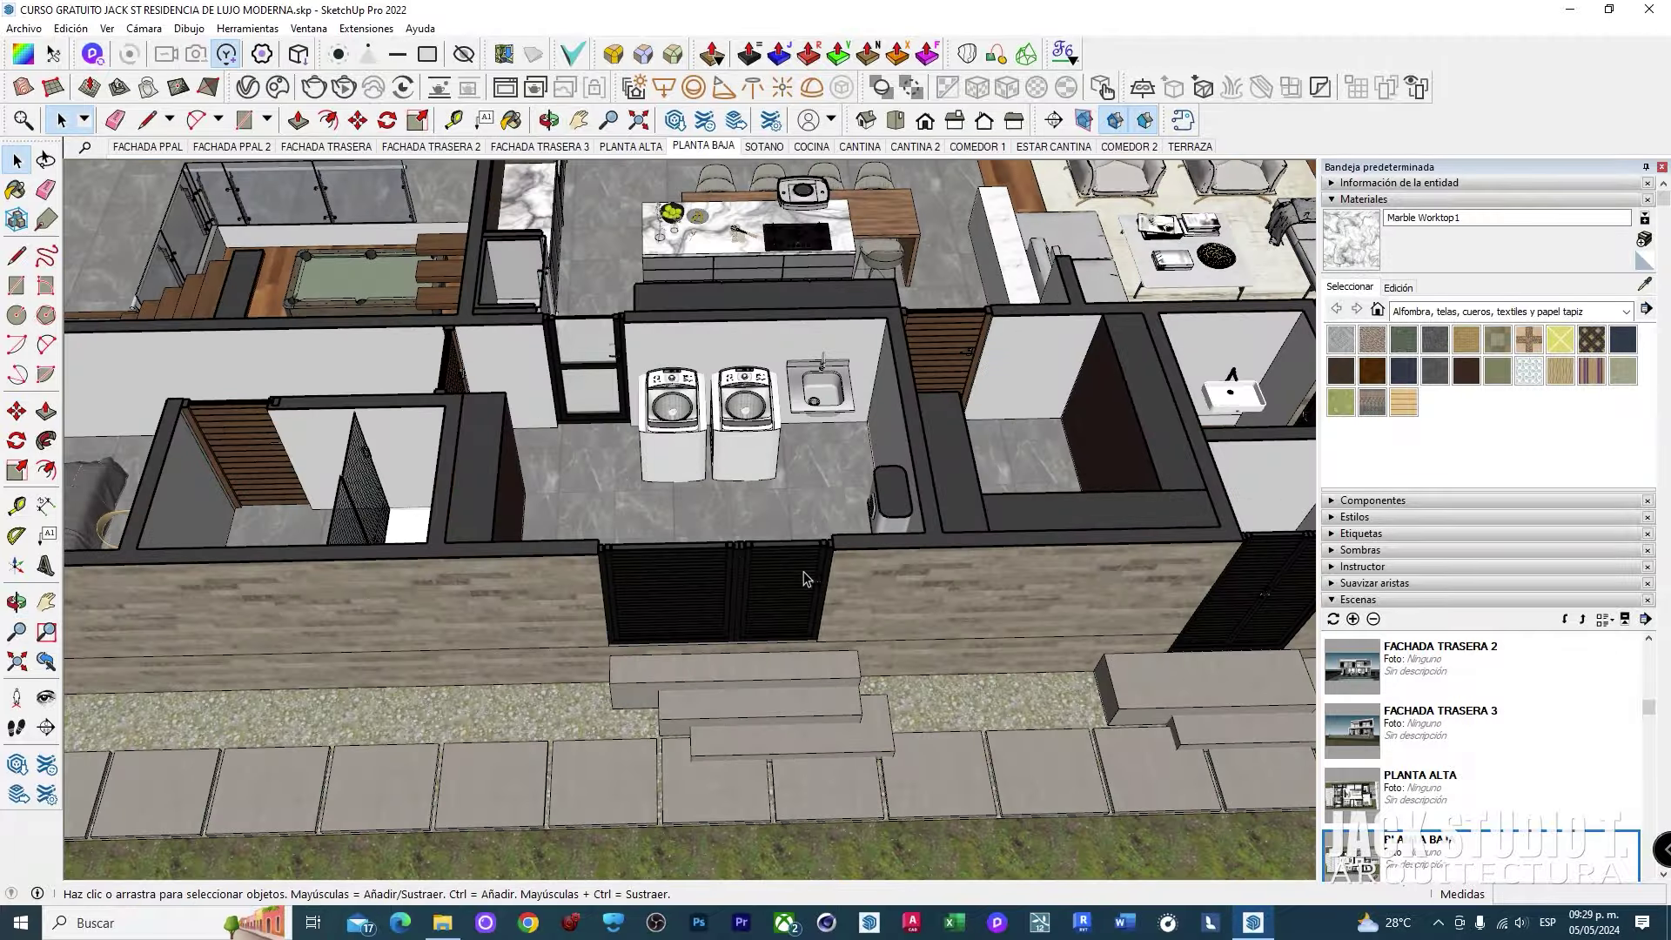
pyautogui.moveTo(780, 608); pyautogui.dragTo(559, 544, button='middle')
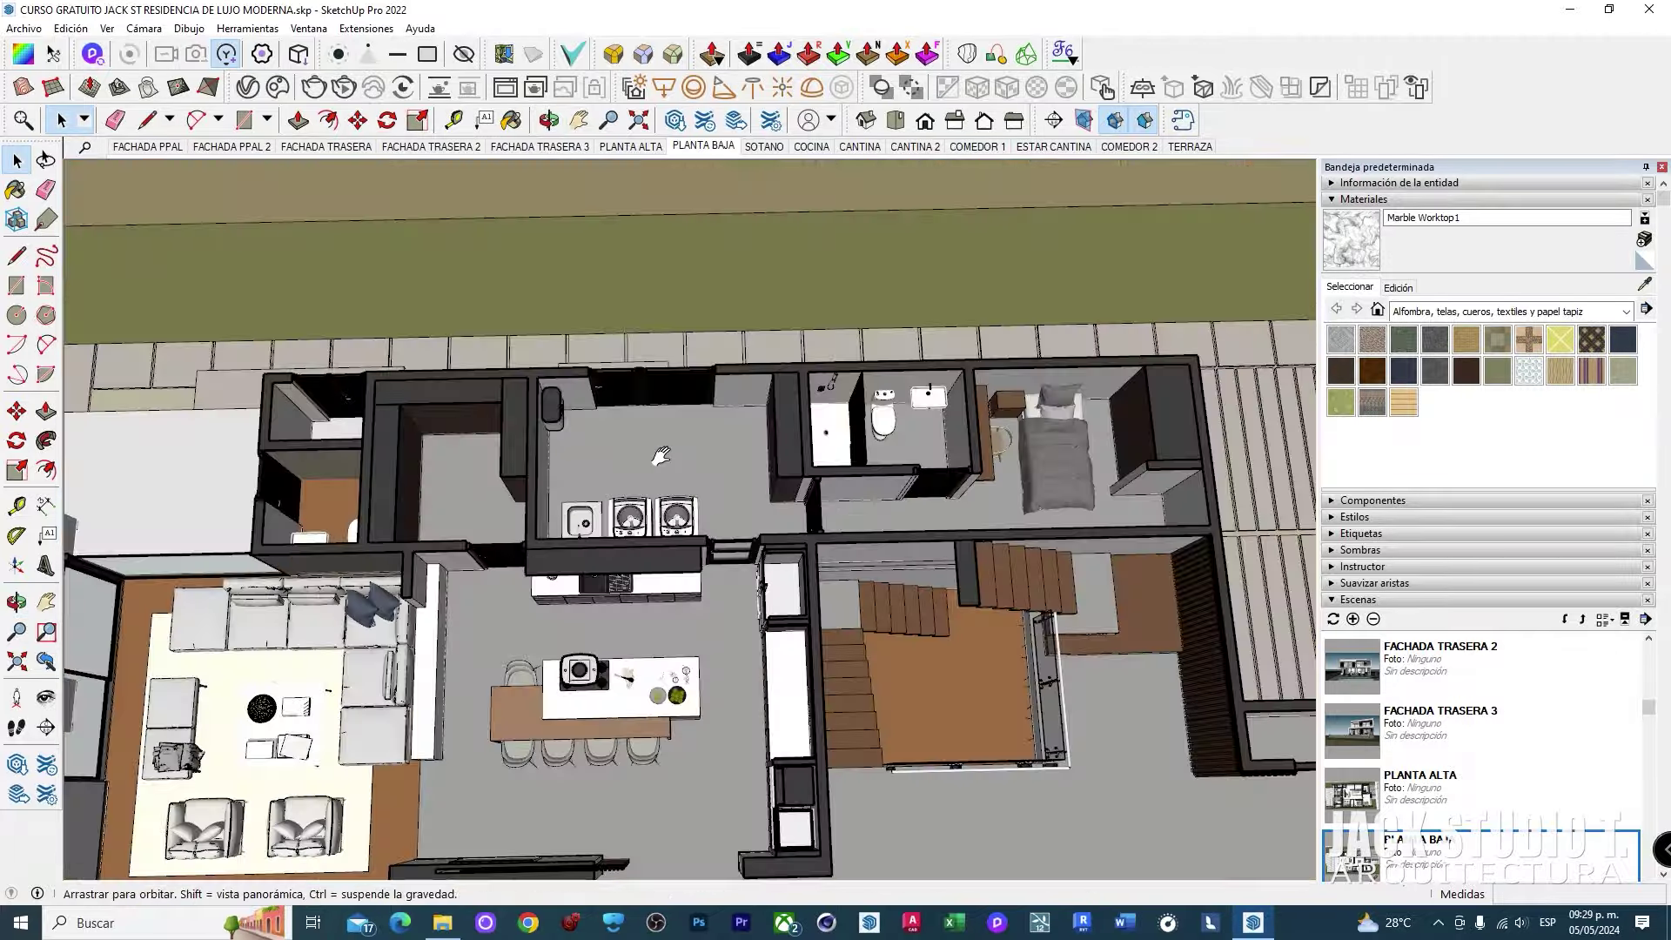
pyautogui.scroll(2, 446, 541)
pyautogui.scroll(2, 557, 501)
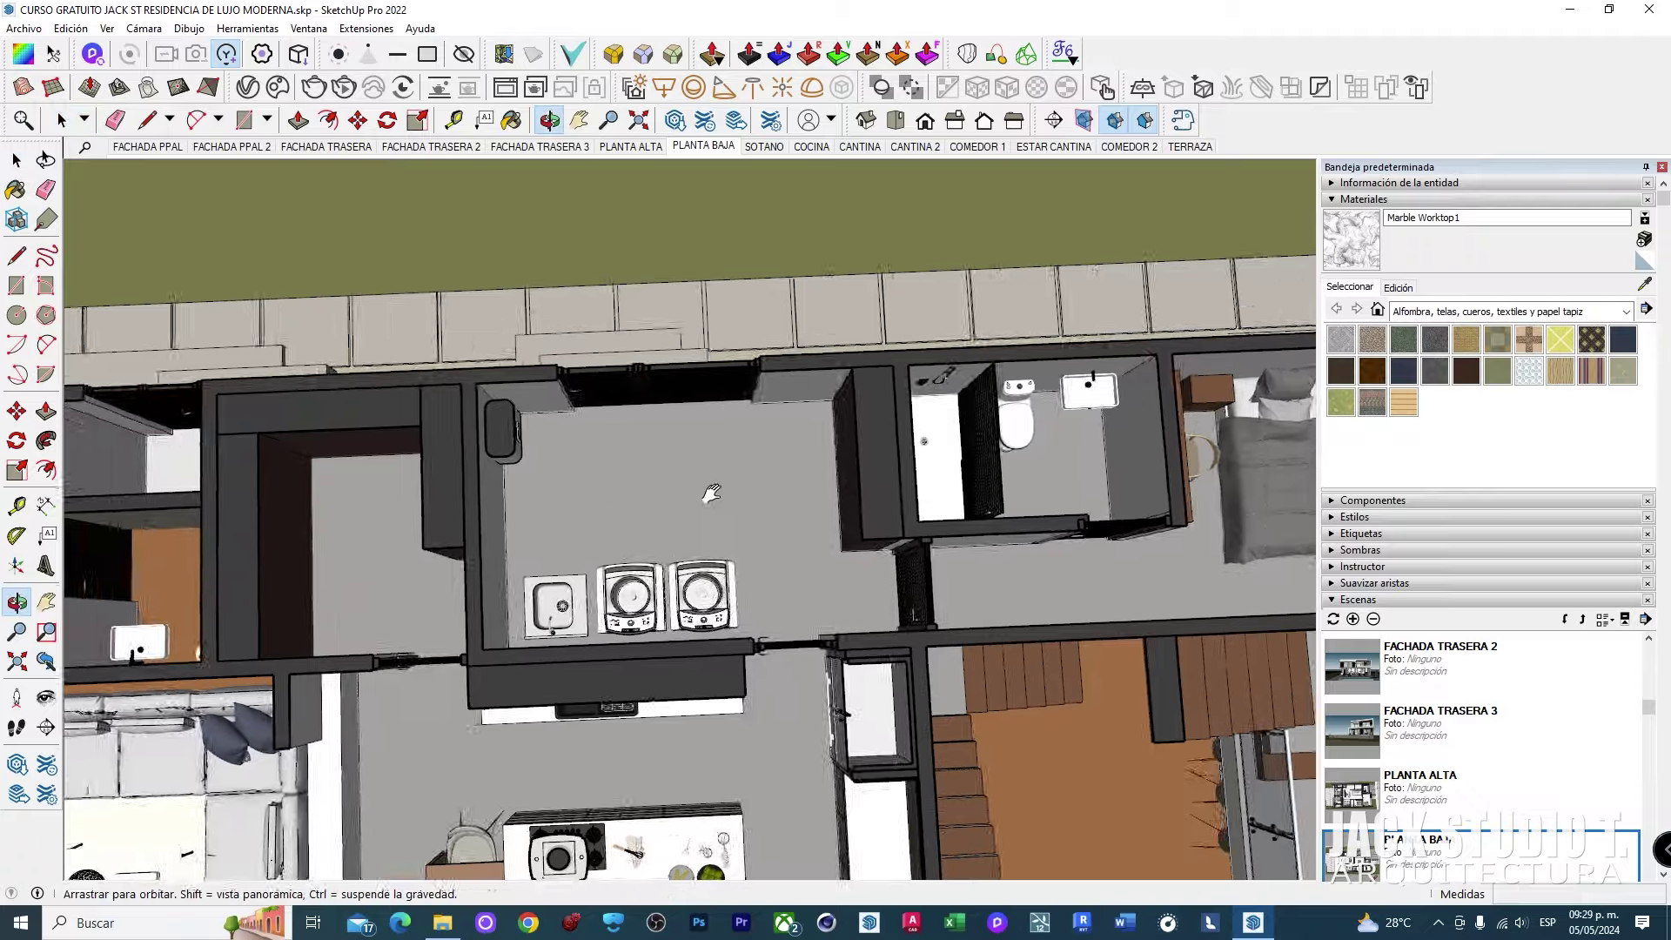
pyautogui.scroll(2, 525, 496)
pyautogui.keyDown('shift'); pyautogui.moveTo(709, 557); pyautogui.dragTo(318, 502, button='middle'); pyautogui.keyUp('shift')
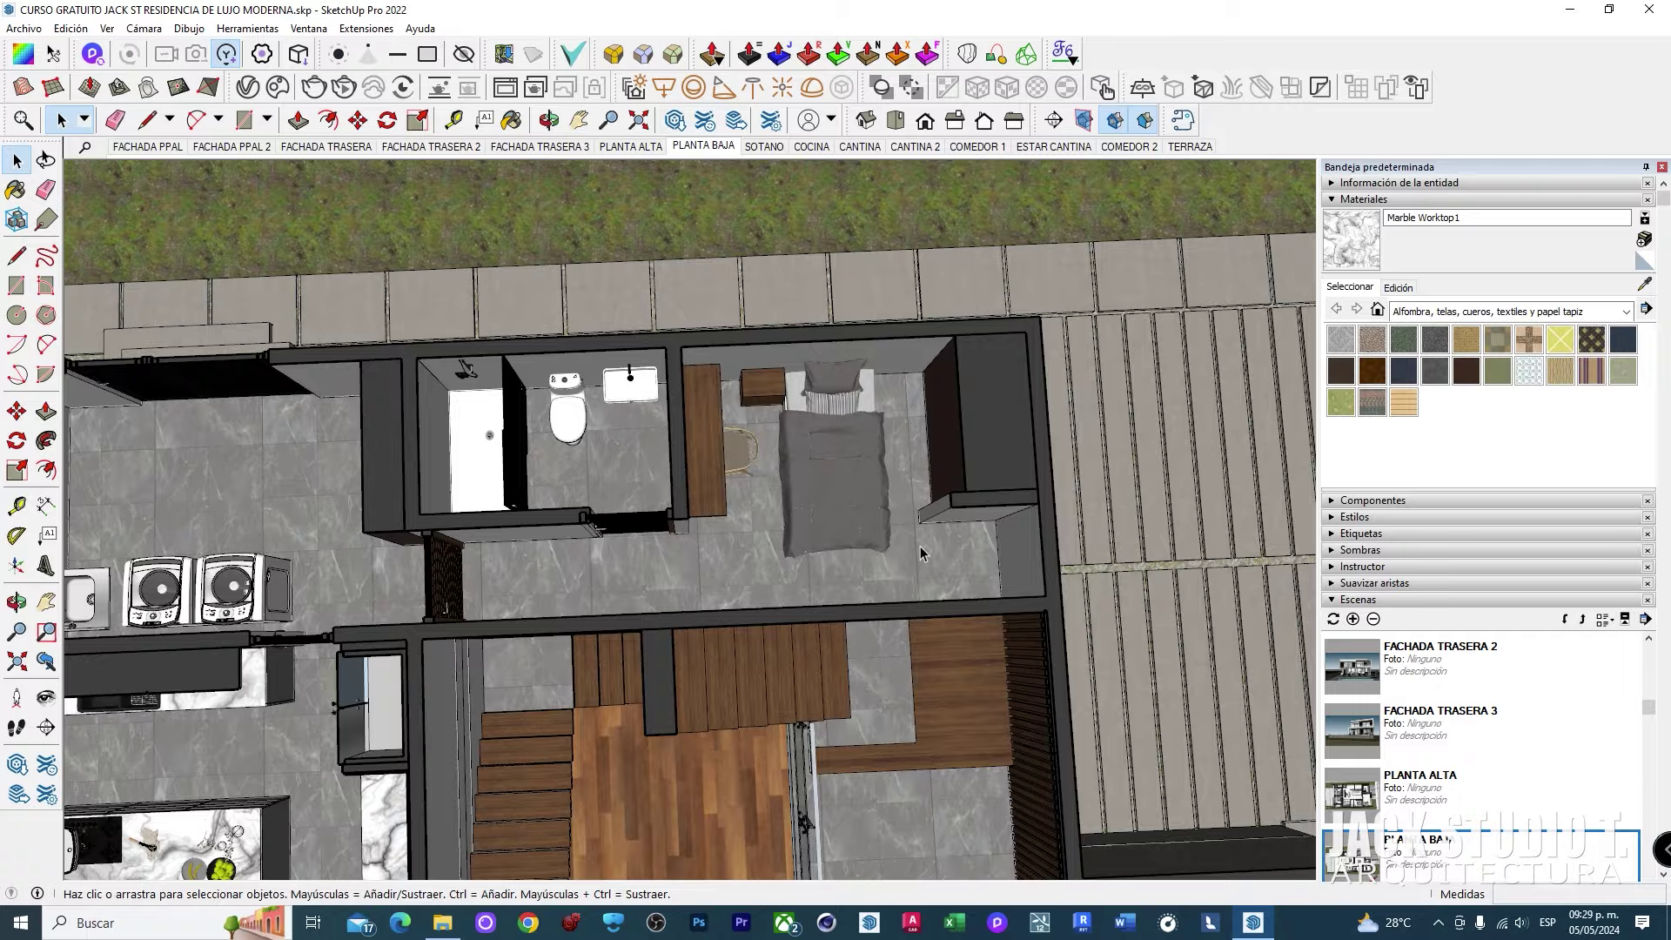
# Step: Re-angle the ground floor into a perspective of the kitchen and dining table
pyautogui.moveTo(922, 554); pyautogui.dragTo(711, 464, button='middle')
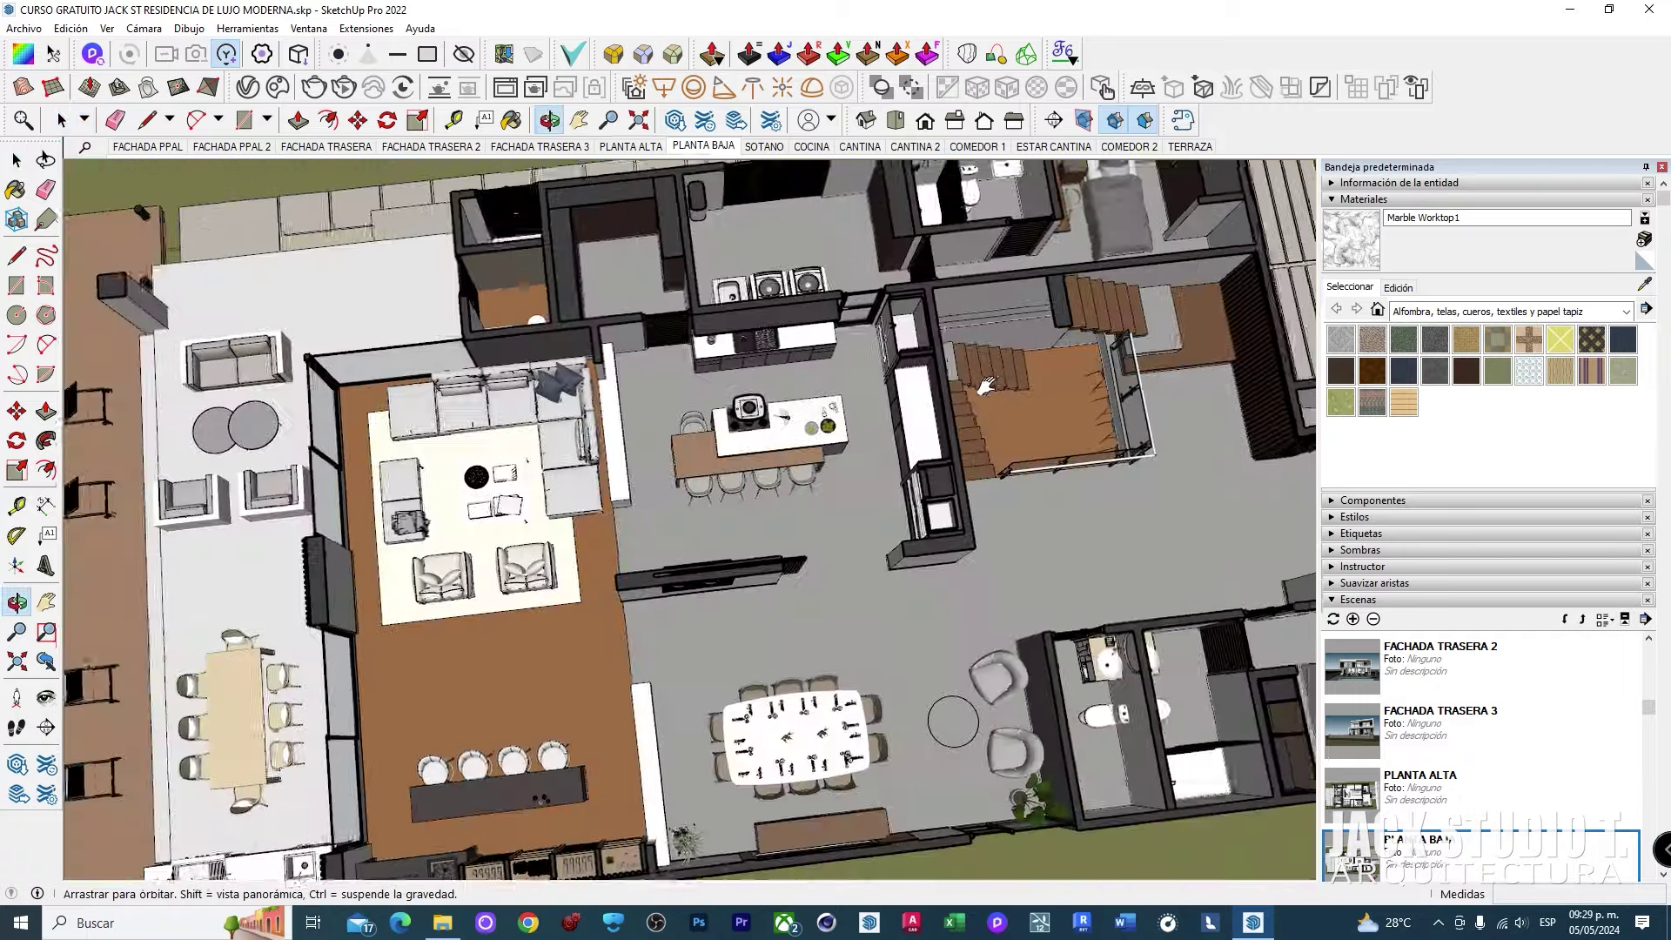
pyautogui.moveTo(712, 464); pyautogui.dragTo(857, 280, button='middle')
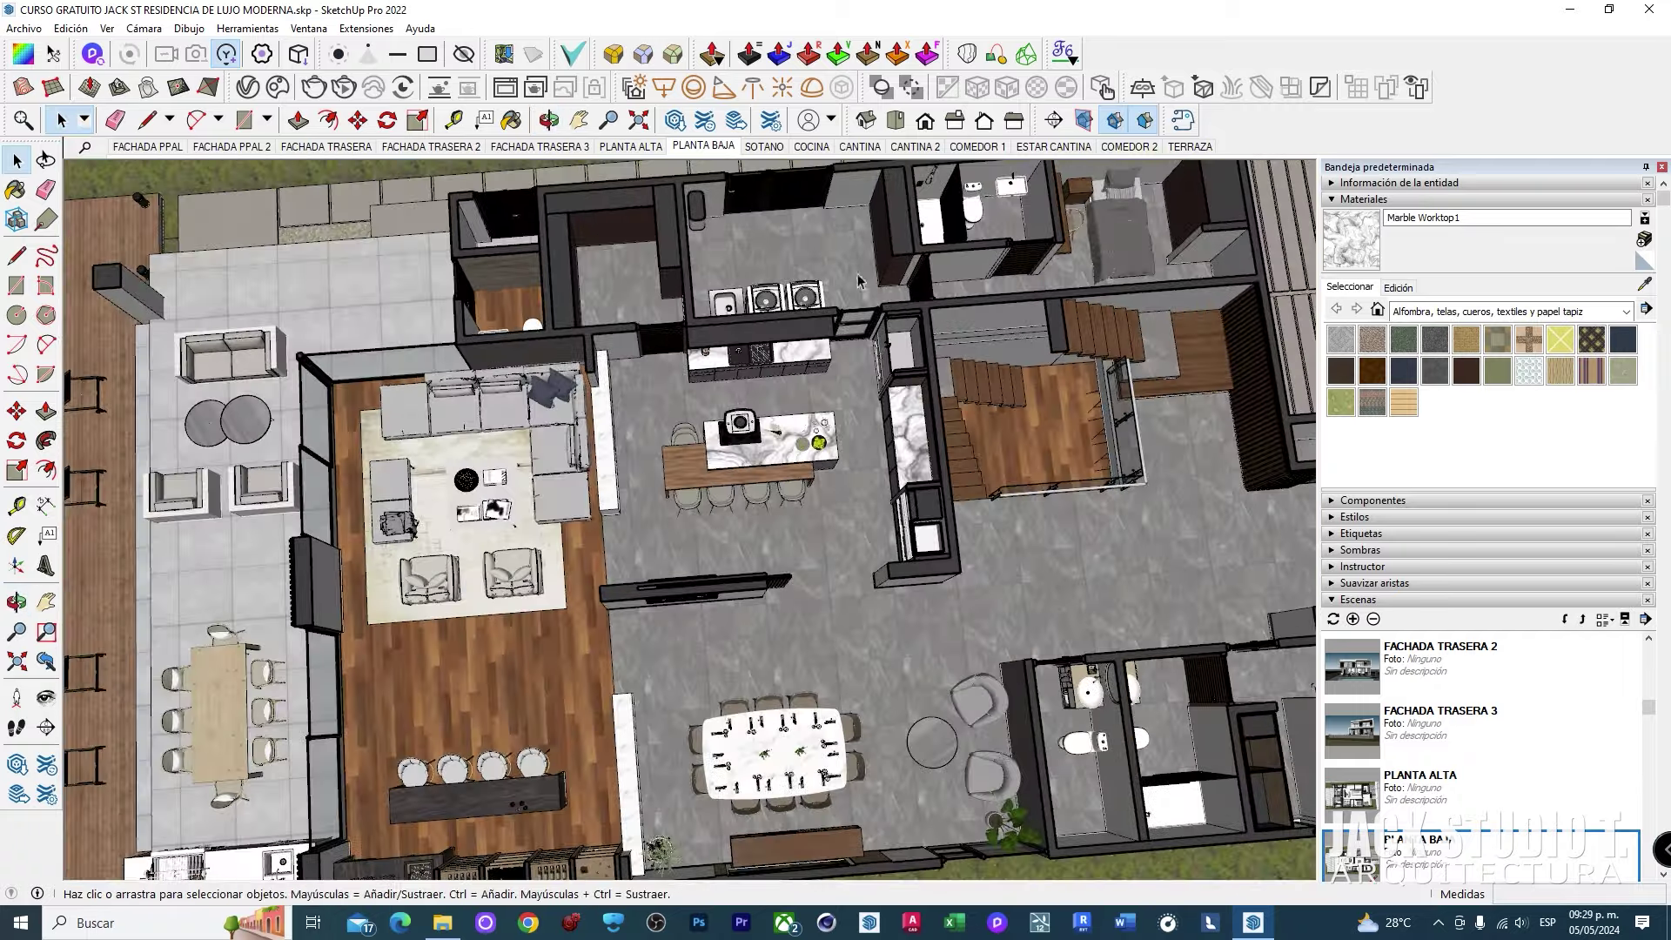
pyautogui.moveTo(837, 474); pyautogui.dragTo(819, 696, button='middle')
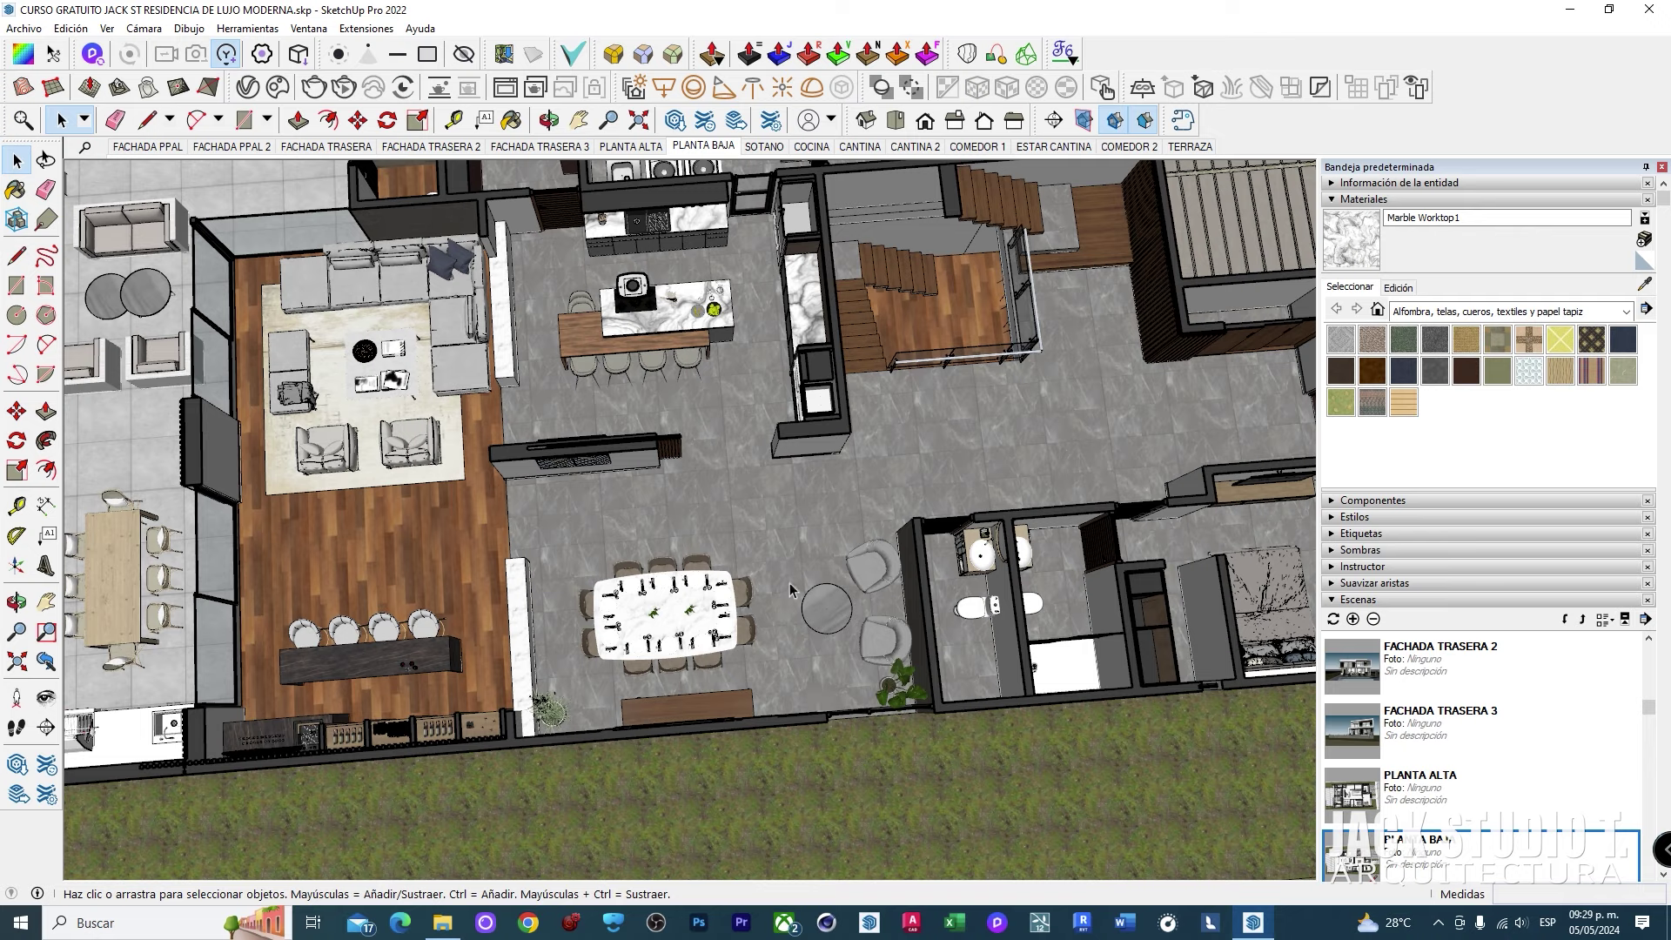
pyautogui.scroll(3, 853, 601)
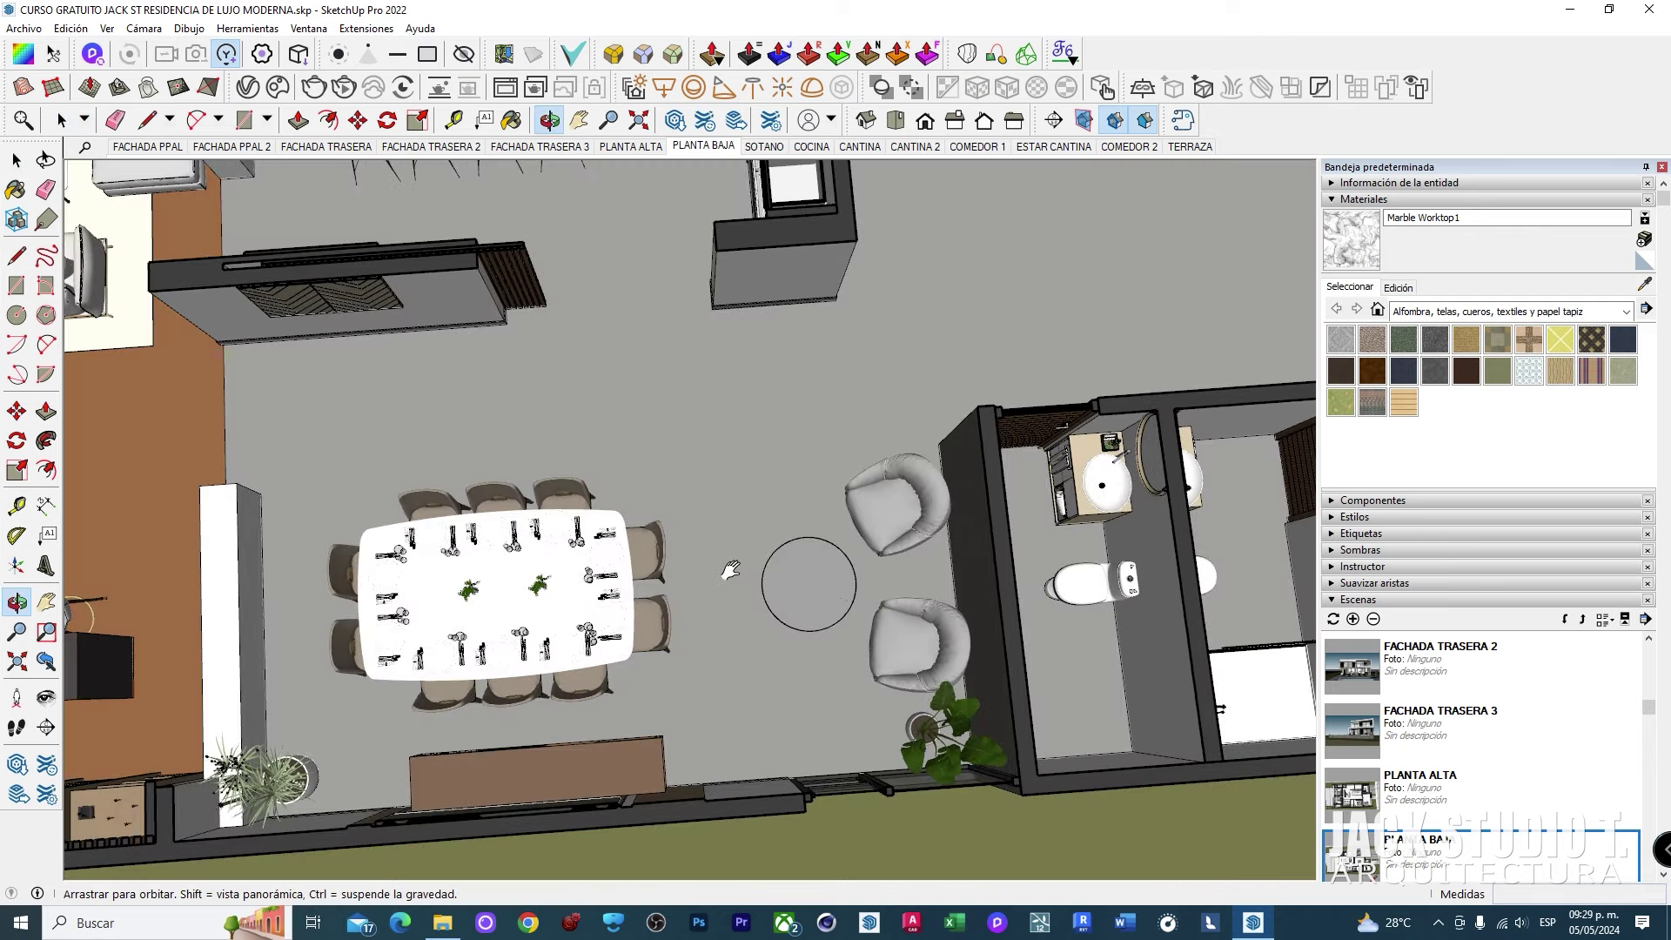
pyautogui.moveTo(809, 598)
pyautogui.mouseDown(button='middle')
pyautogui.moveTo(890, 587)
pyautogui.moveTo(771, 581)
pyautogui.mouseUp(button='middle')
pyautogui.scroll(-2, 800, 642)
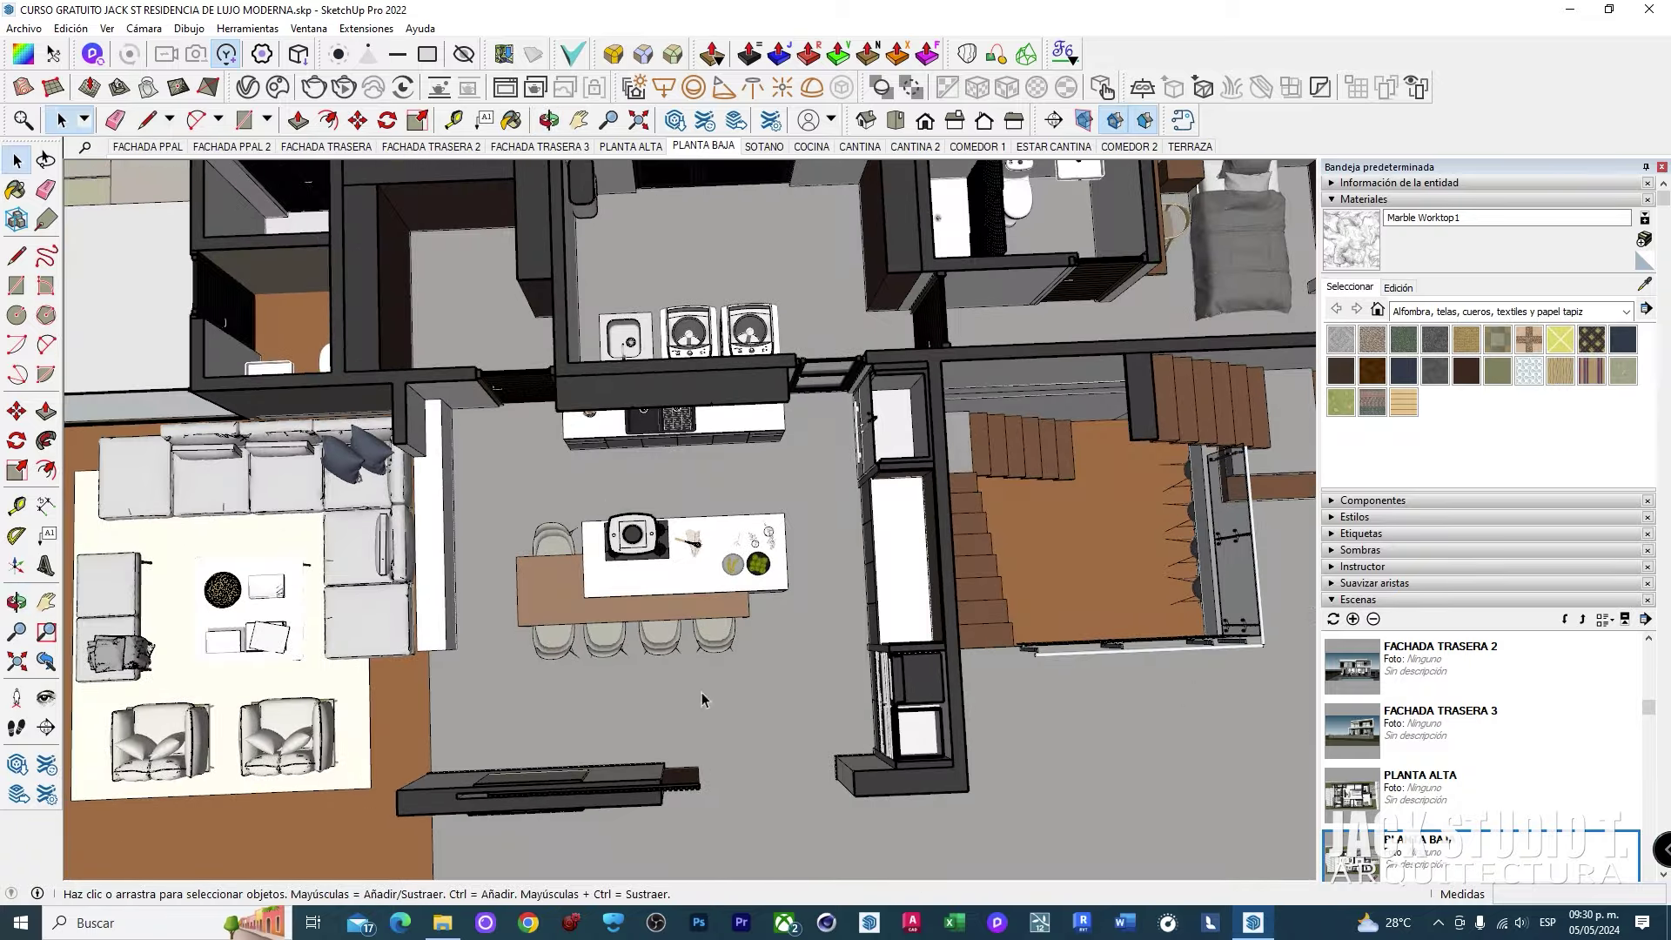
pyautogui.moveTo(695, 331); pyautogui.dragTo(542, 494, button='middle')
# Step: Edit the slatted panel group and move its edge 1.74 m to the far wall
pyautogui.doubleClick(542, 494)
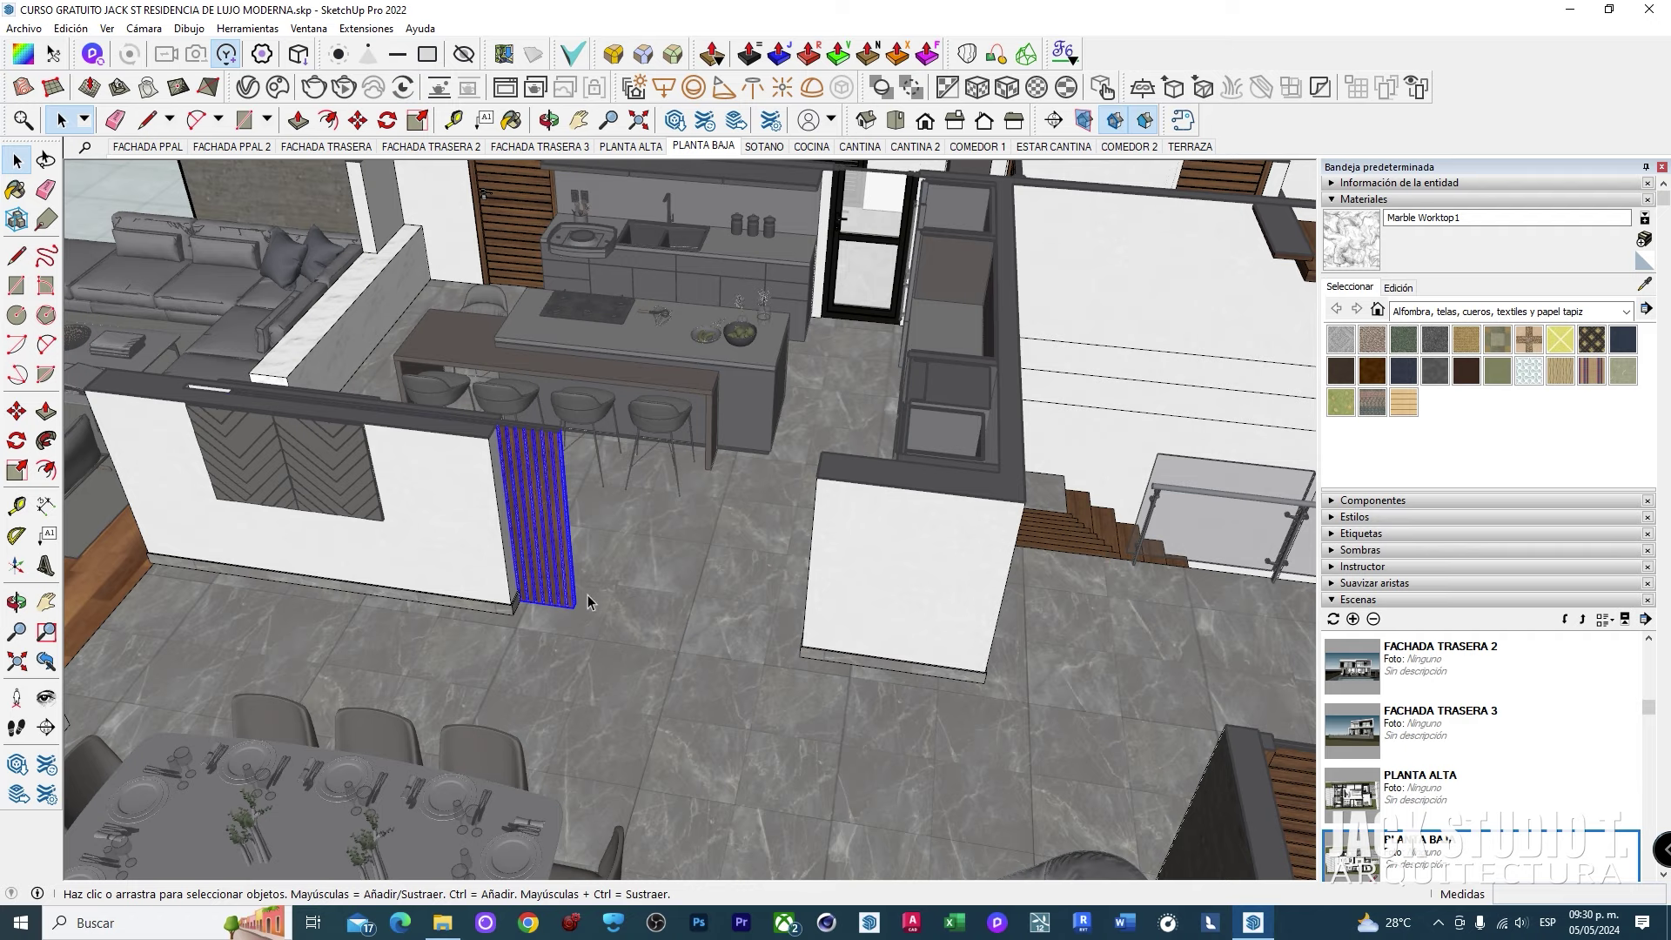
pyautogui.scroll(3, 588, 600)
pyautogui.press('m')
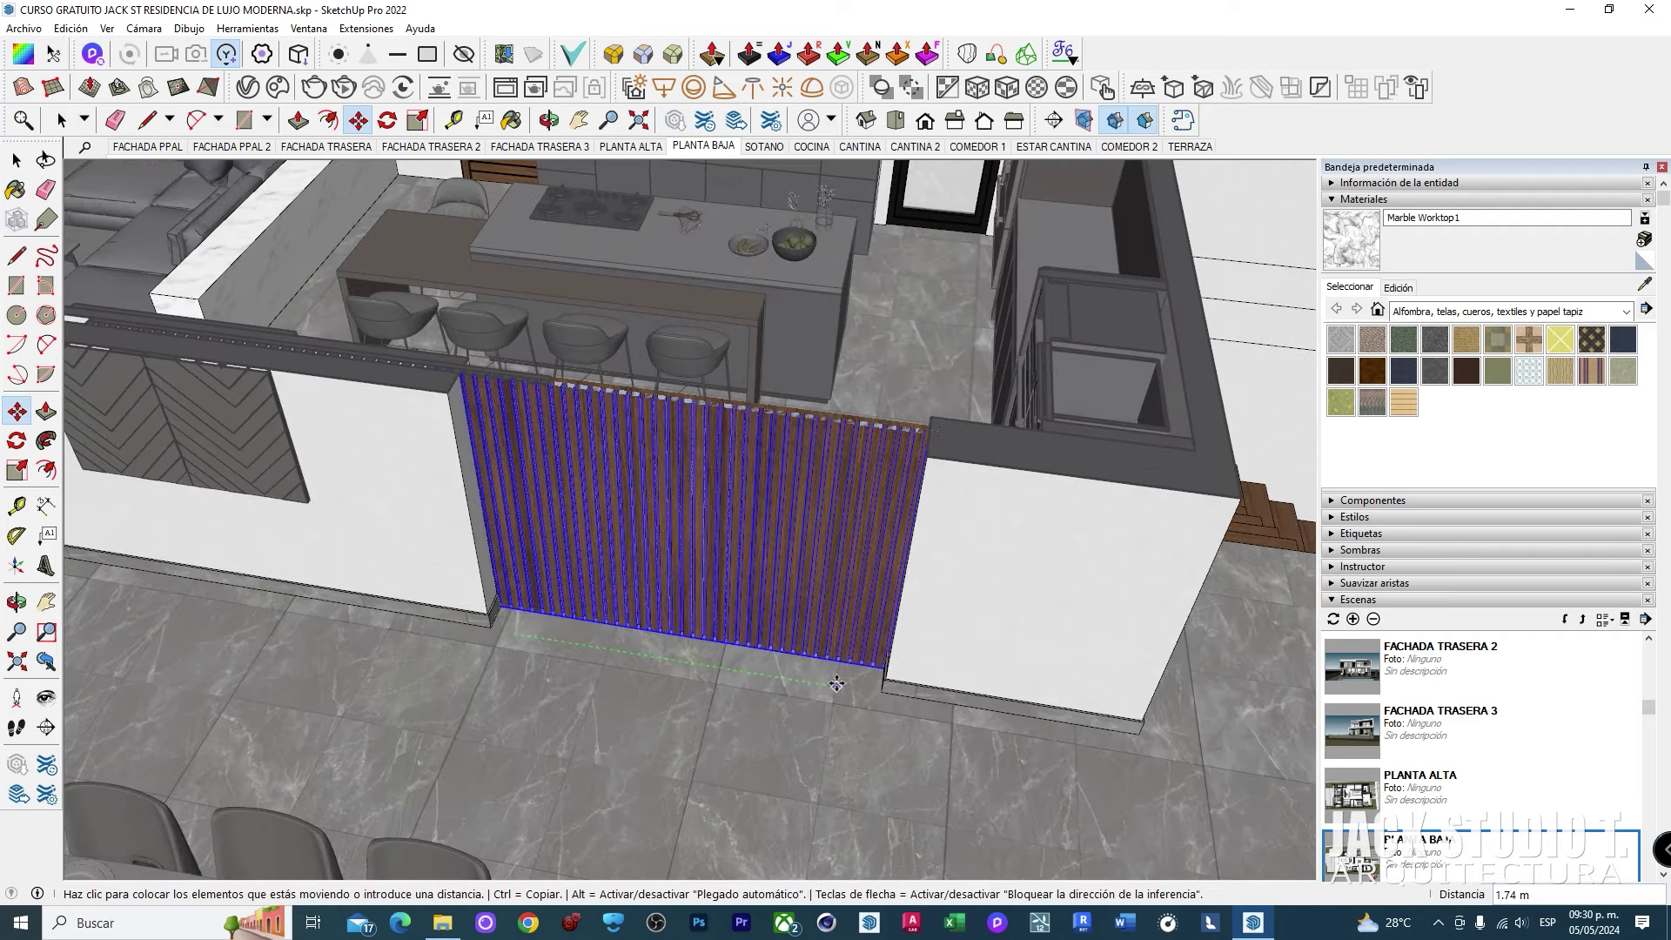
pyautogui.scroll(-5, 841, 683)
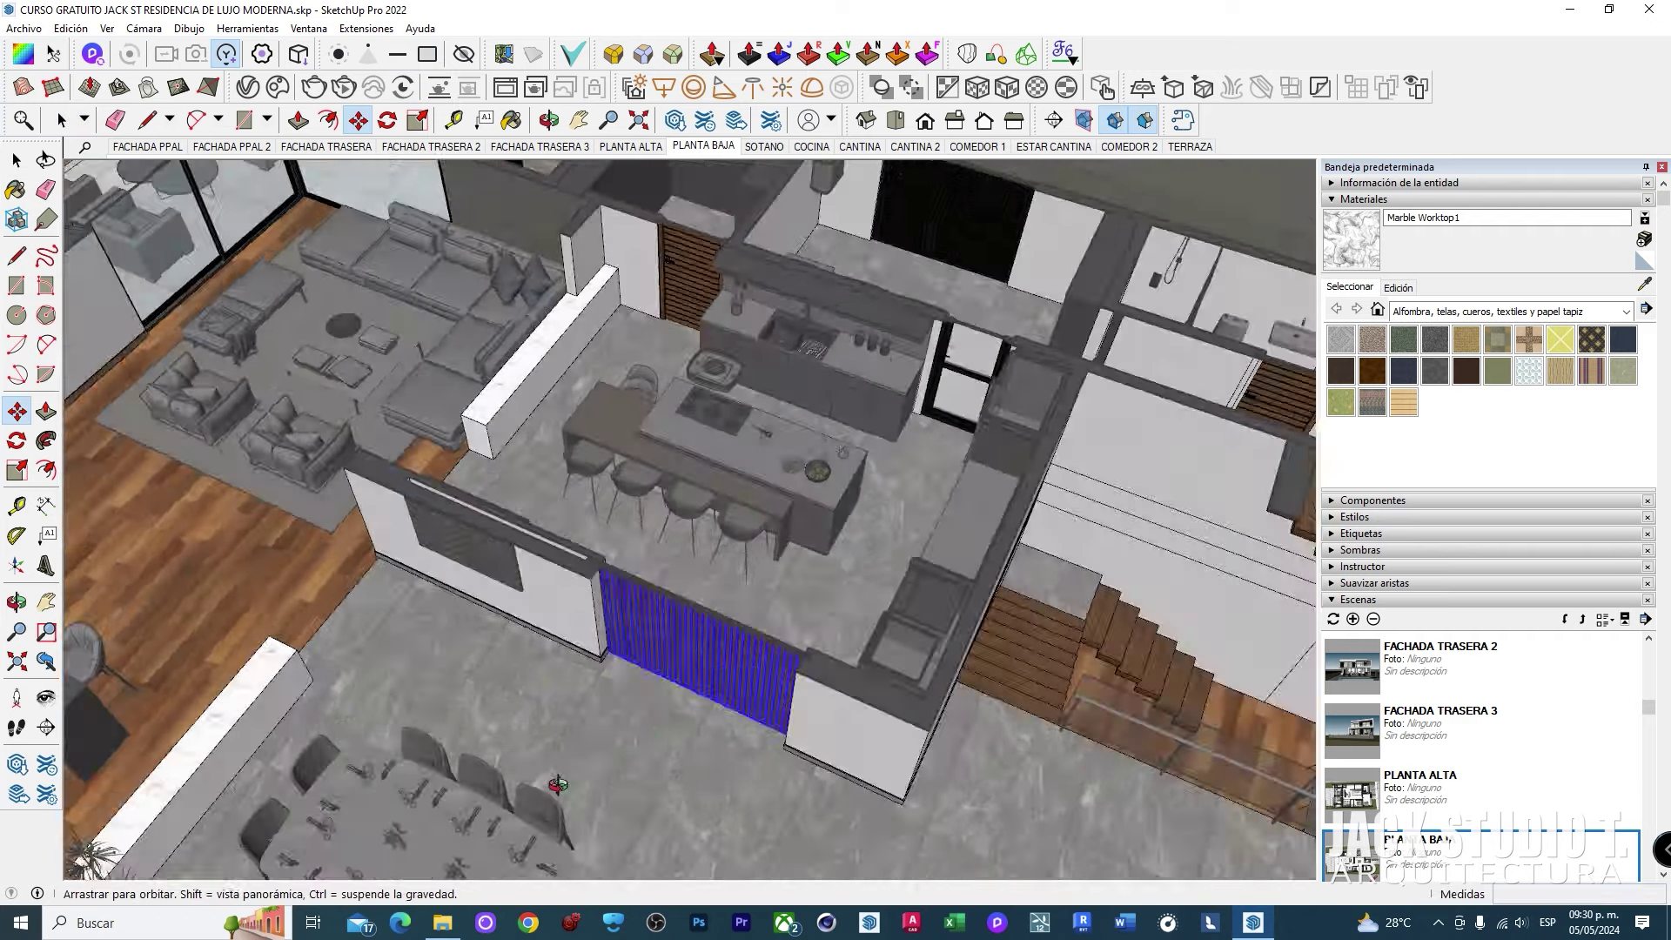
# Step: Orbit over the dining and living areas to check the stretched panel
pyautogui.moveTo(841, 683); pyautogui.dragTo(709, 523, button='middle')
pyautogui.moveTo(877, 537); pyautogui.dragTo(903, 372, button='middle')
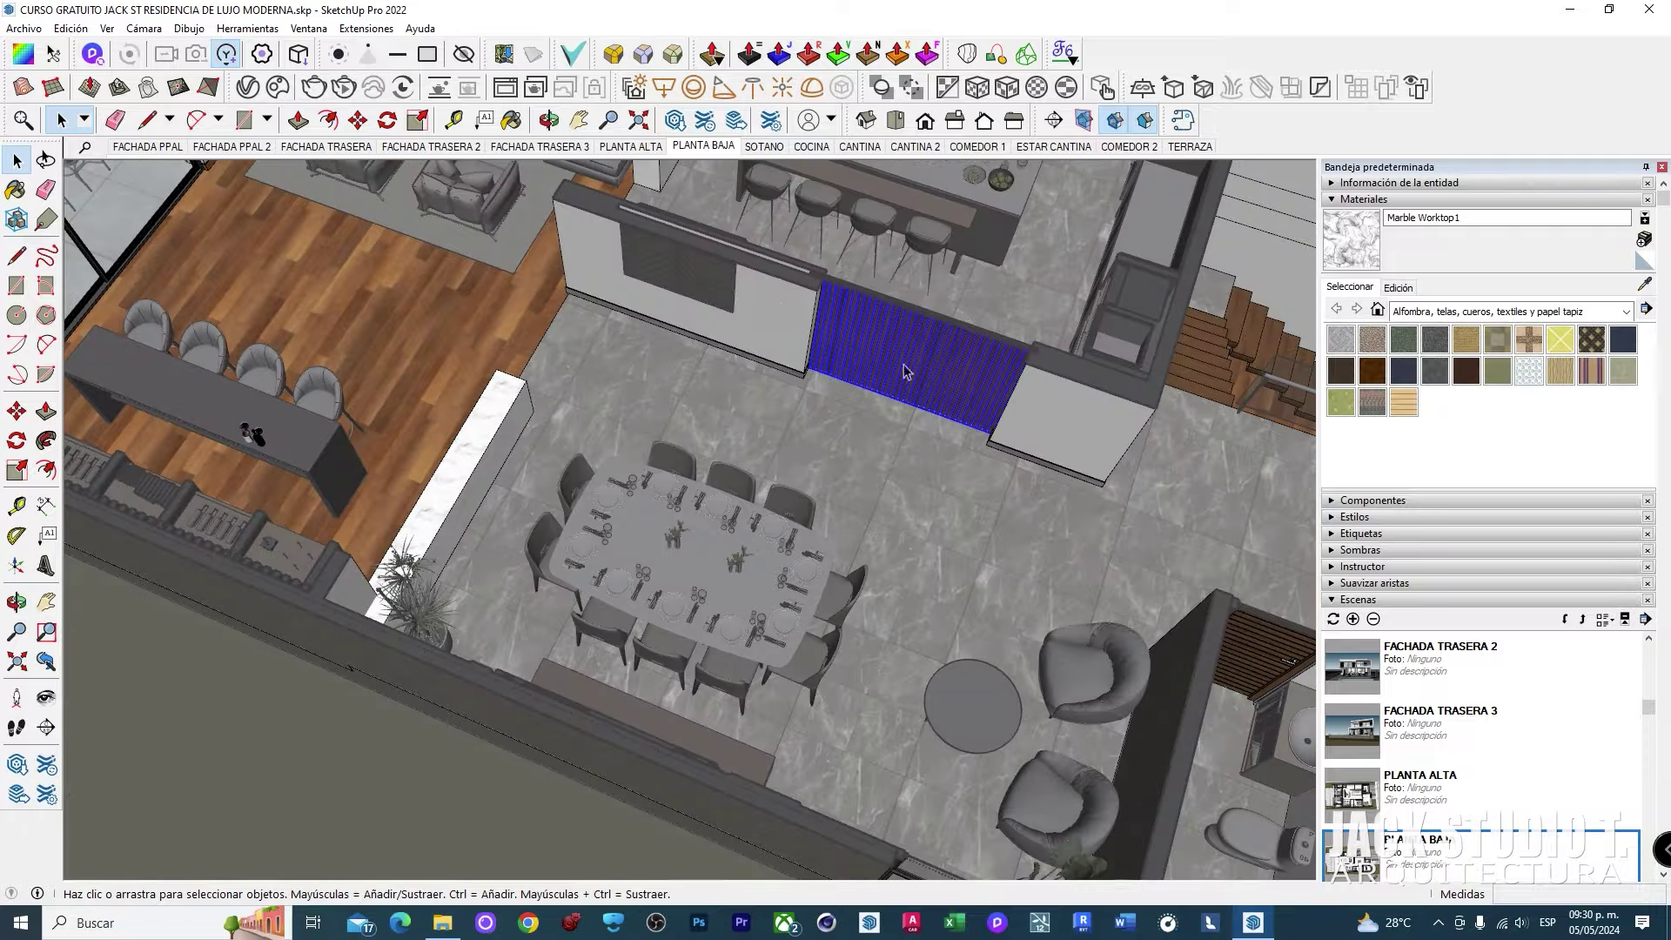
pyautogui.moveTo(905, 293); pyautogui.dragTo(801, 462, button='middle')
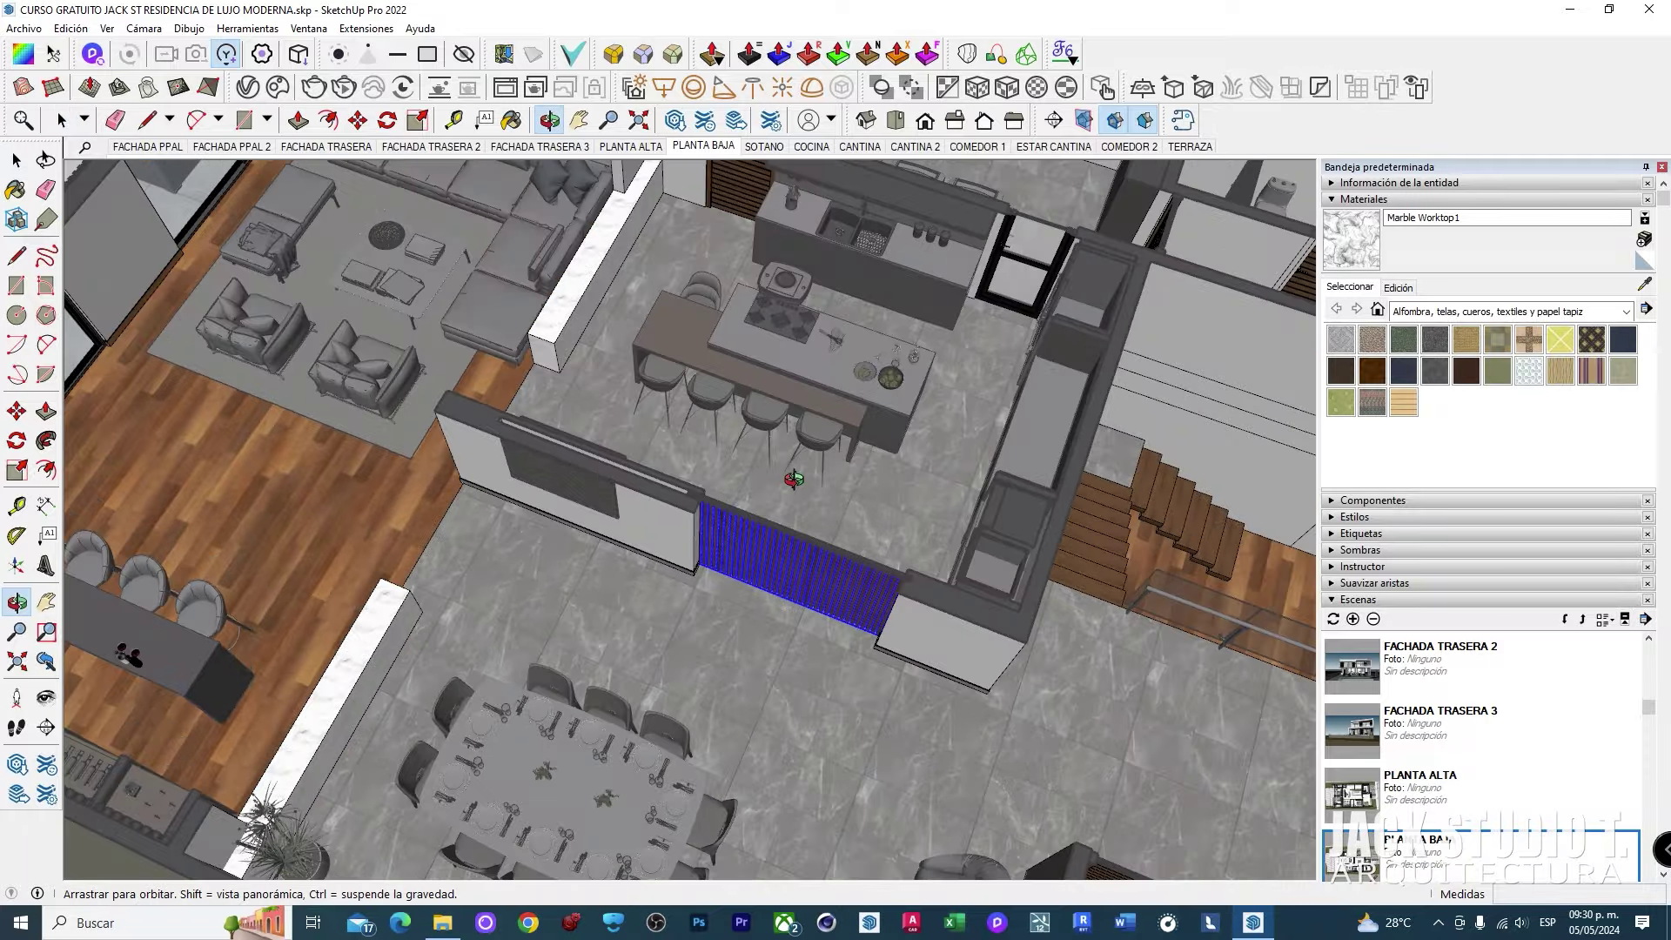
pyautogui.scroll(3, 686, 314)
pyautogui.scroll(-3, 655, 384)
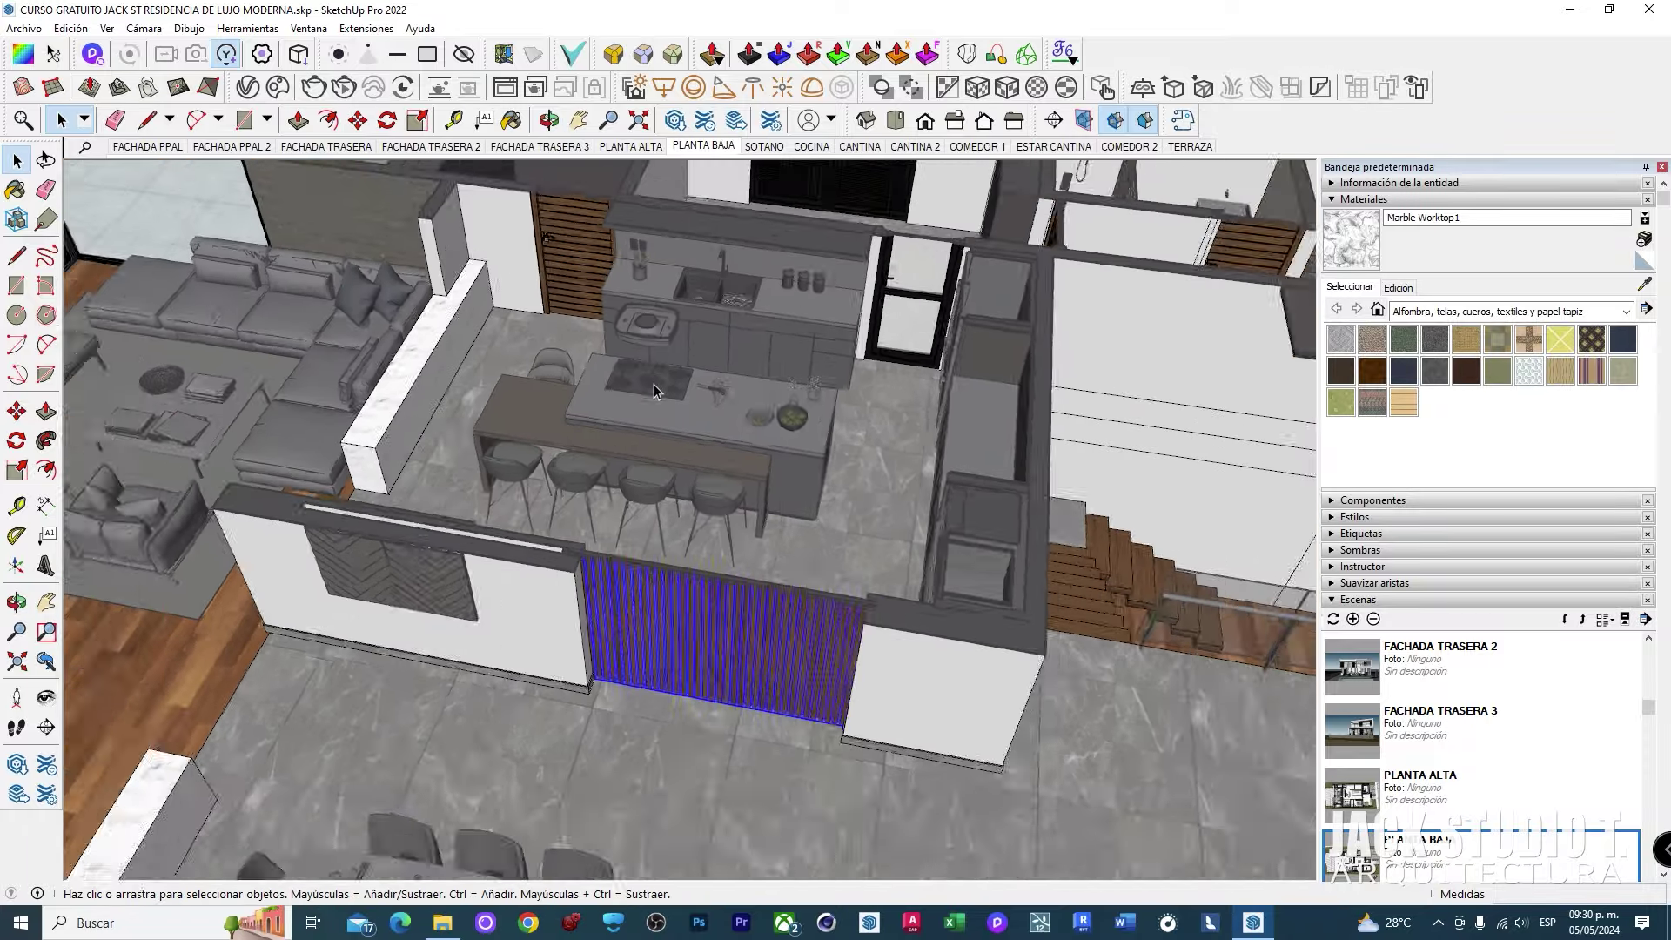
pyautogui.moveTo(654, 383)
pyautogui.mouseDown(button='middle')
pyautogui.moveTo(758, 416)
pyautogui.moveTo(710, 414)
pyautogui.mouseUp(button='middle')
pyautogui.scroll(3, 758, 416)
pyautogui.scroll(-3, 710, 414)
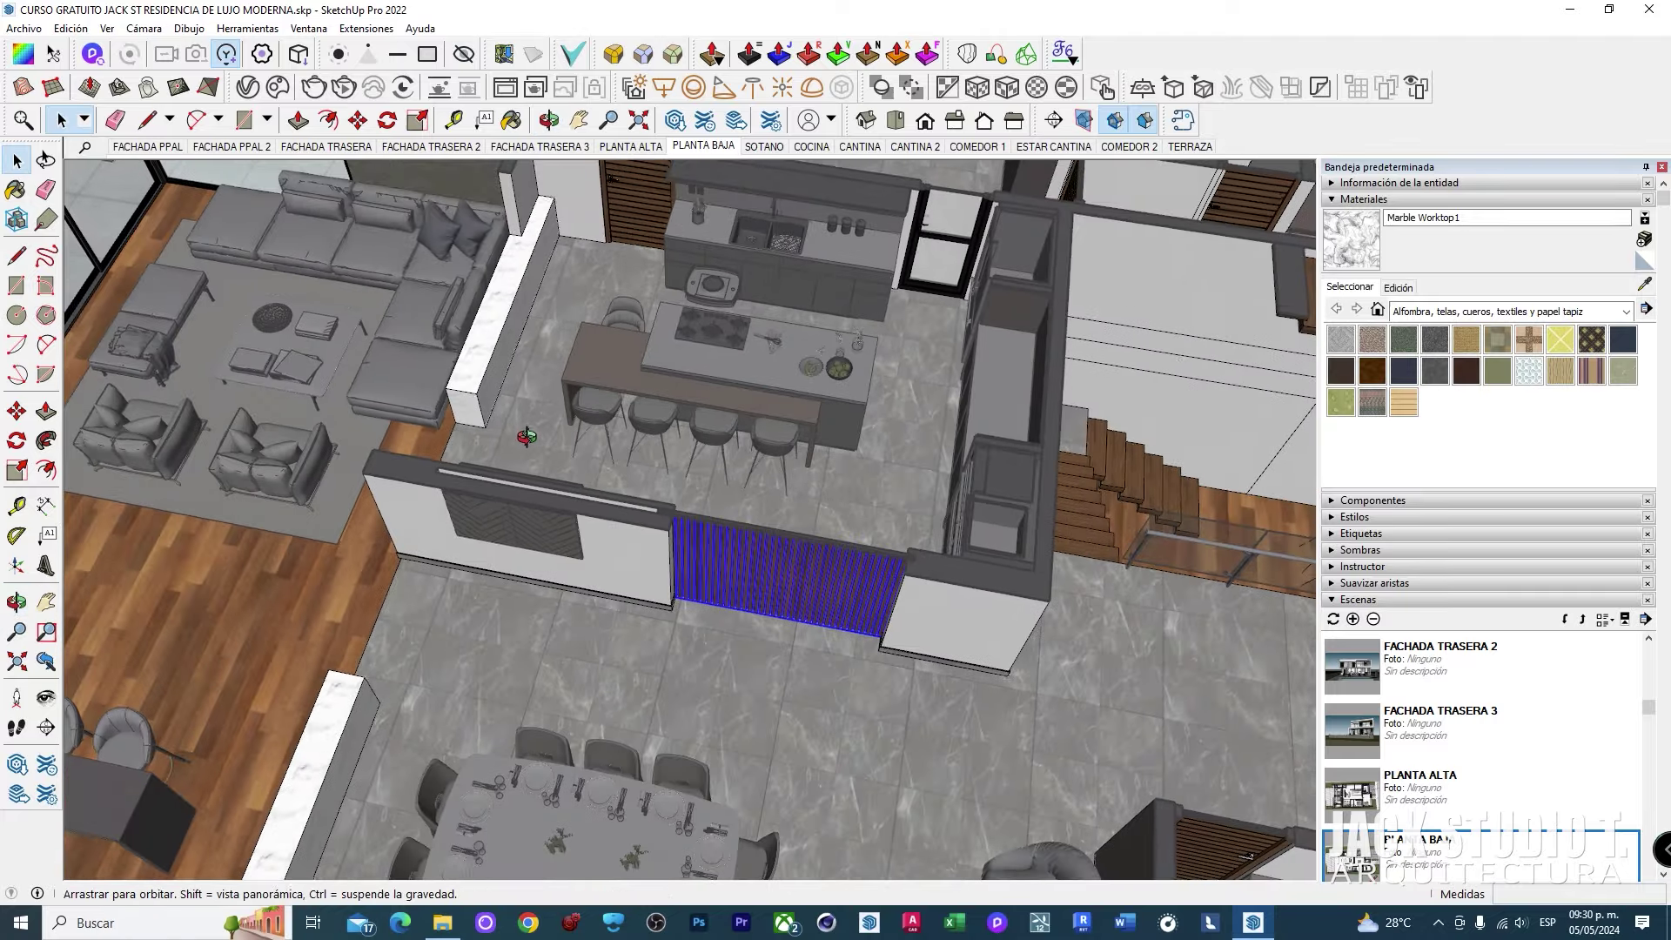
pyautogui.moveTo(557, 409); pyautogui.dragTo(853, 413)
pyautogui.press('space')
# Step: Look down steeply on the kitchen island and slatted panel from several angles
pyautogui.scroll(2, 871, 489)
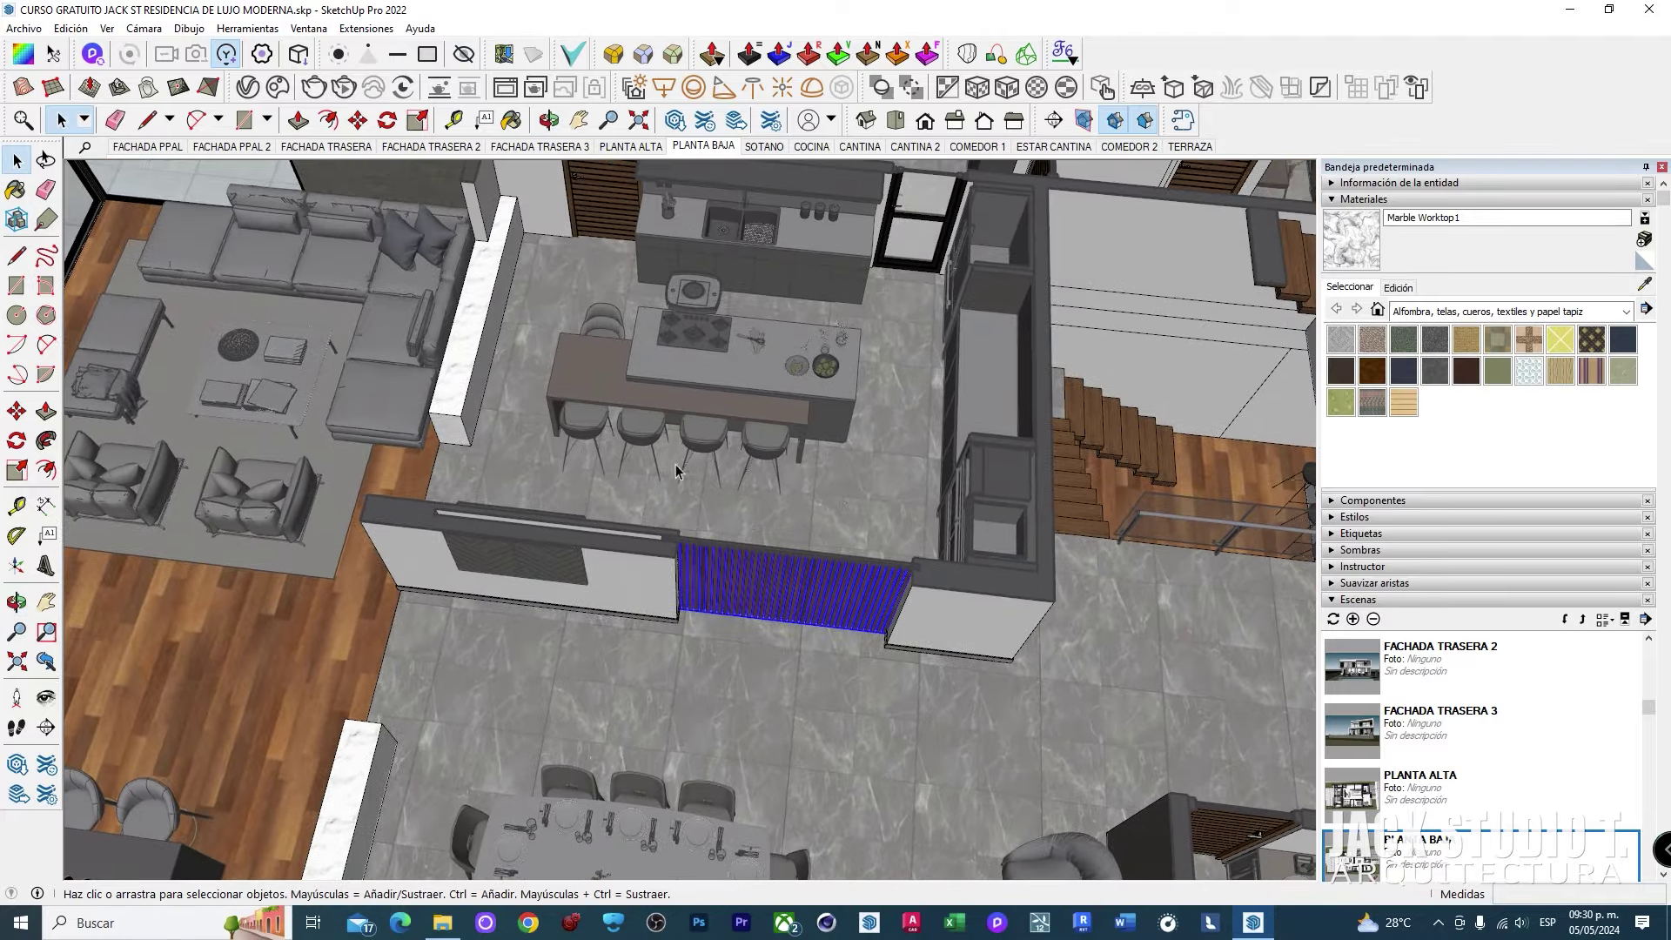
pyautogui.moveTo(676, 471)
pyautogui.mouseDown(button='middle')
pyautogui.moveTo(795, 496)
pyautogui.moveTo(557, 358)
pyautogui.mouseUp(button='middle')
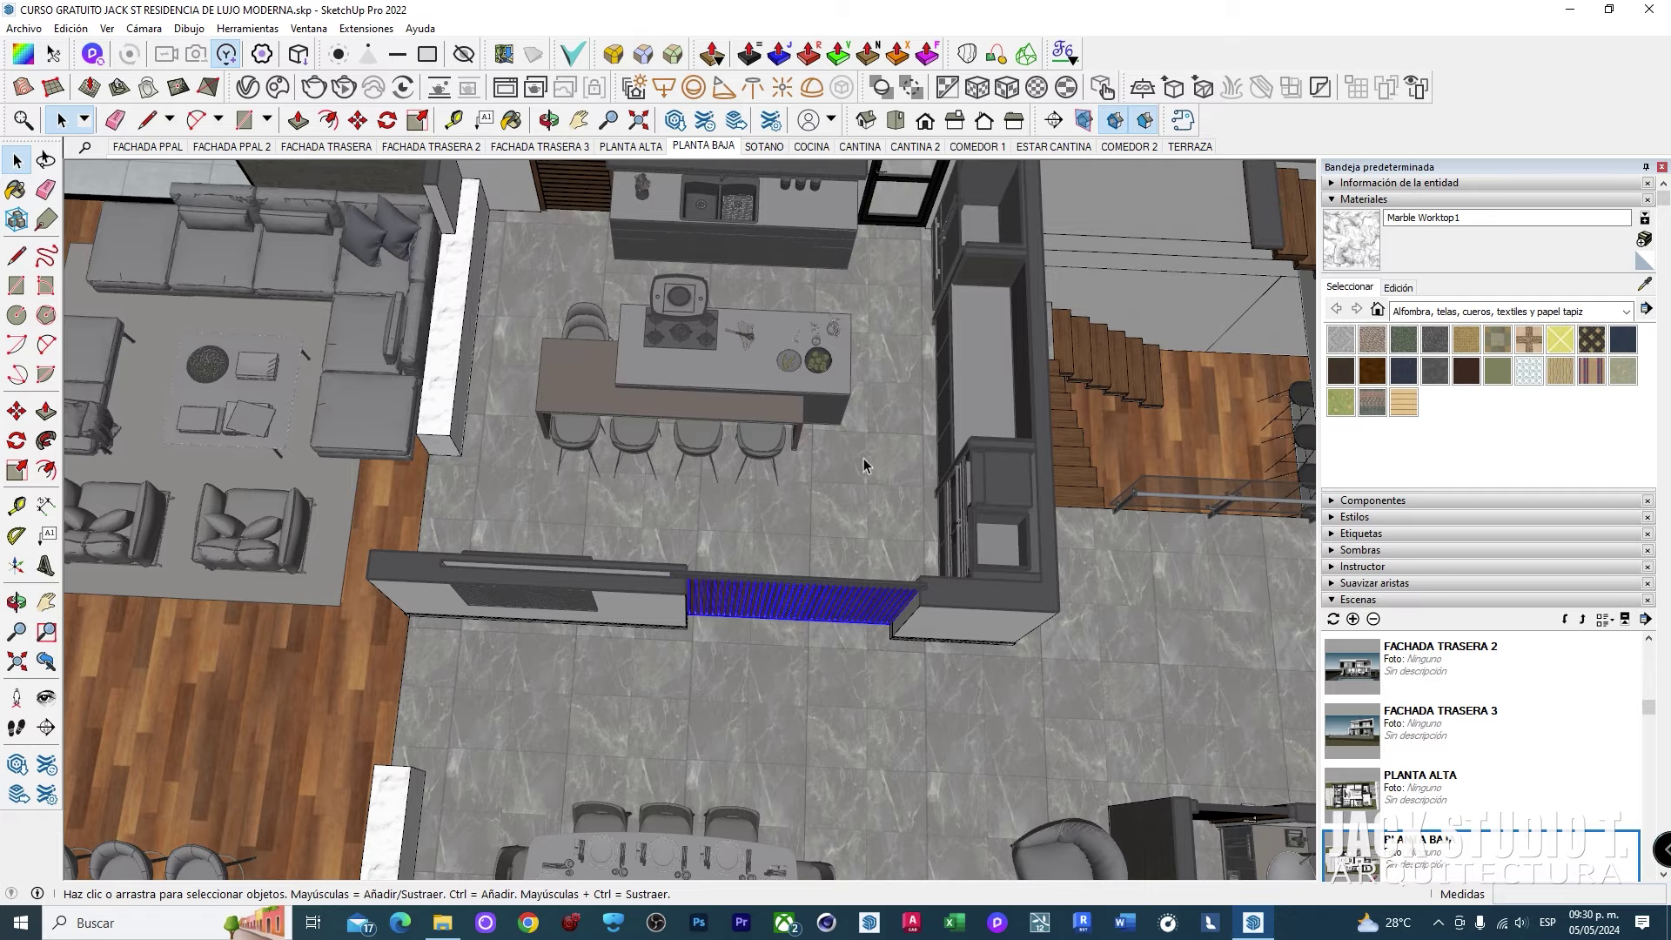
pyautogui.moveTo(864, 466)
pyautogui.mouseDown(button='middle')
pyautogui.moveTo(1161, 616)
pyautogui.moveTo(607, 791)
pyautogui.mouseUp(button='middle')
pyautogui.moveTo(884, 544); pyautogui.dragTo(642, 486, button='middle')
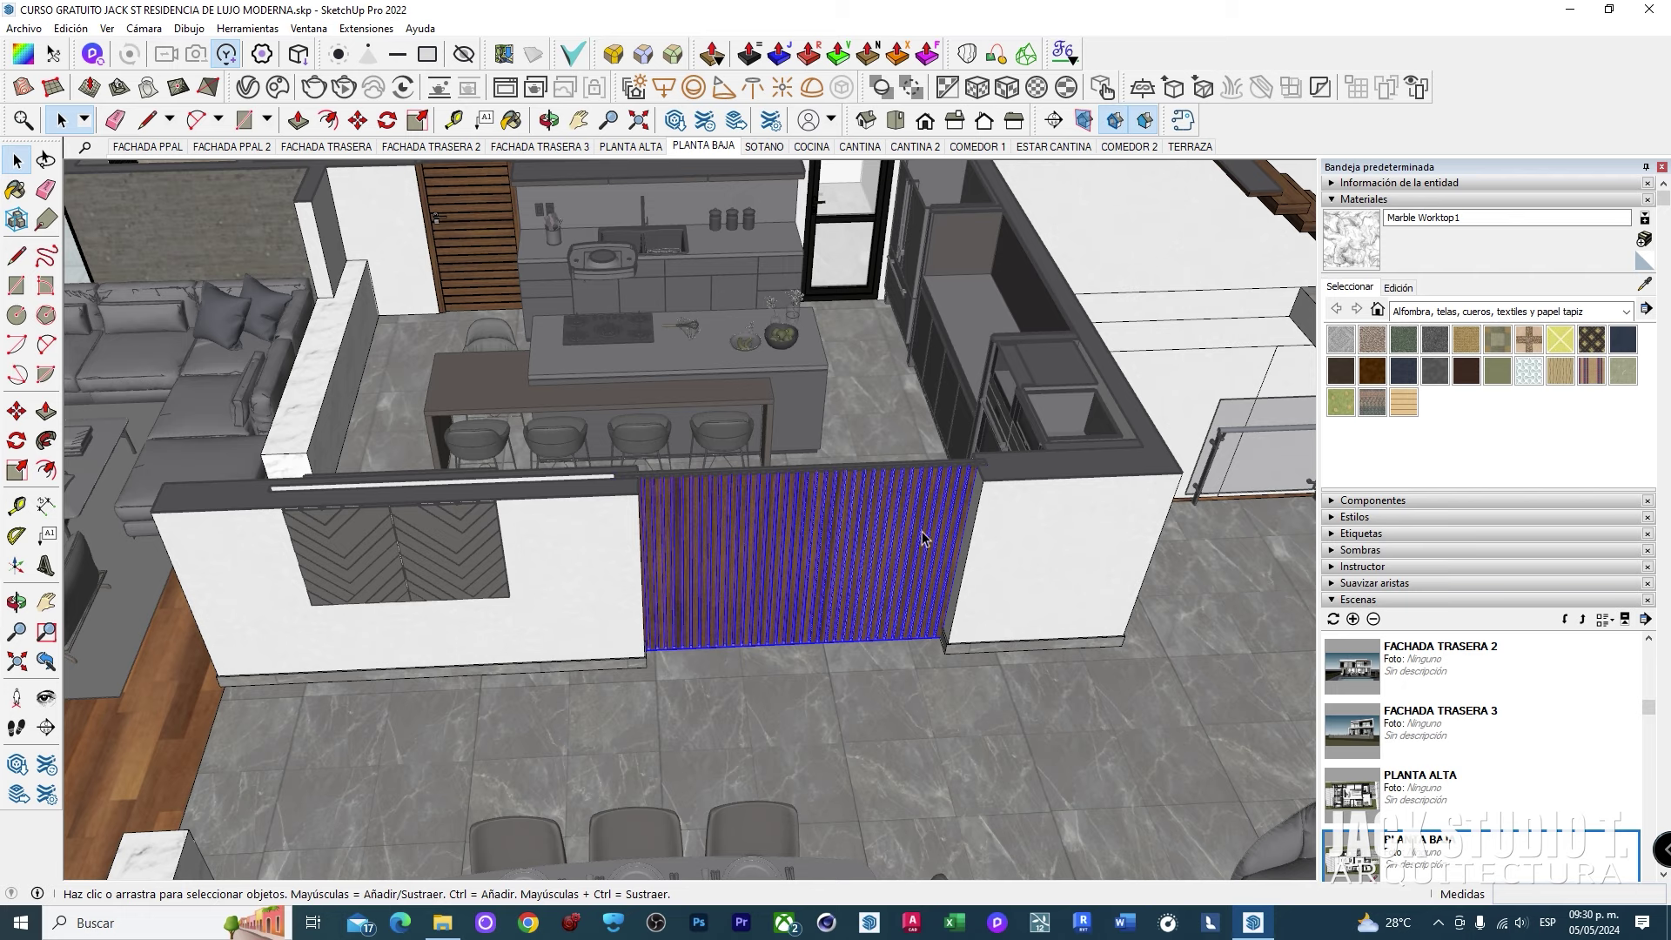
pyautogui.moveTo(829, 564); pyautogui.dragTo(652, 447, button='middle')
pyautogui.moveTo(829, 548); pyautogui.dragTo(799, 498, button='middle')
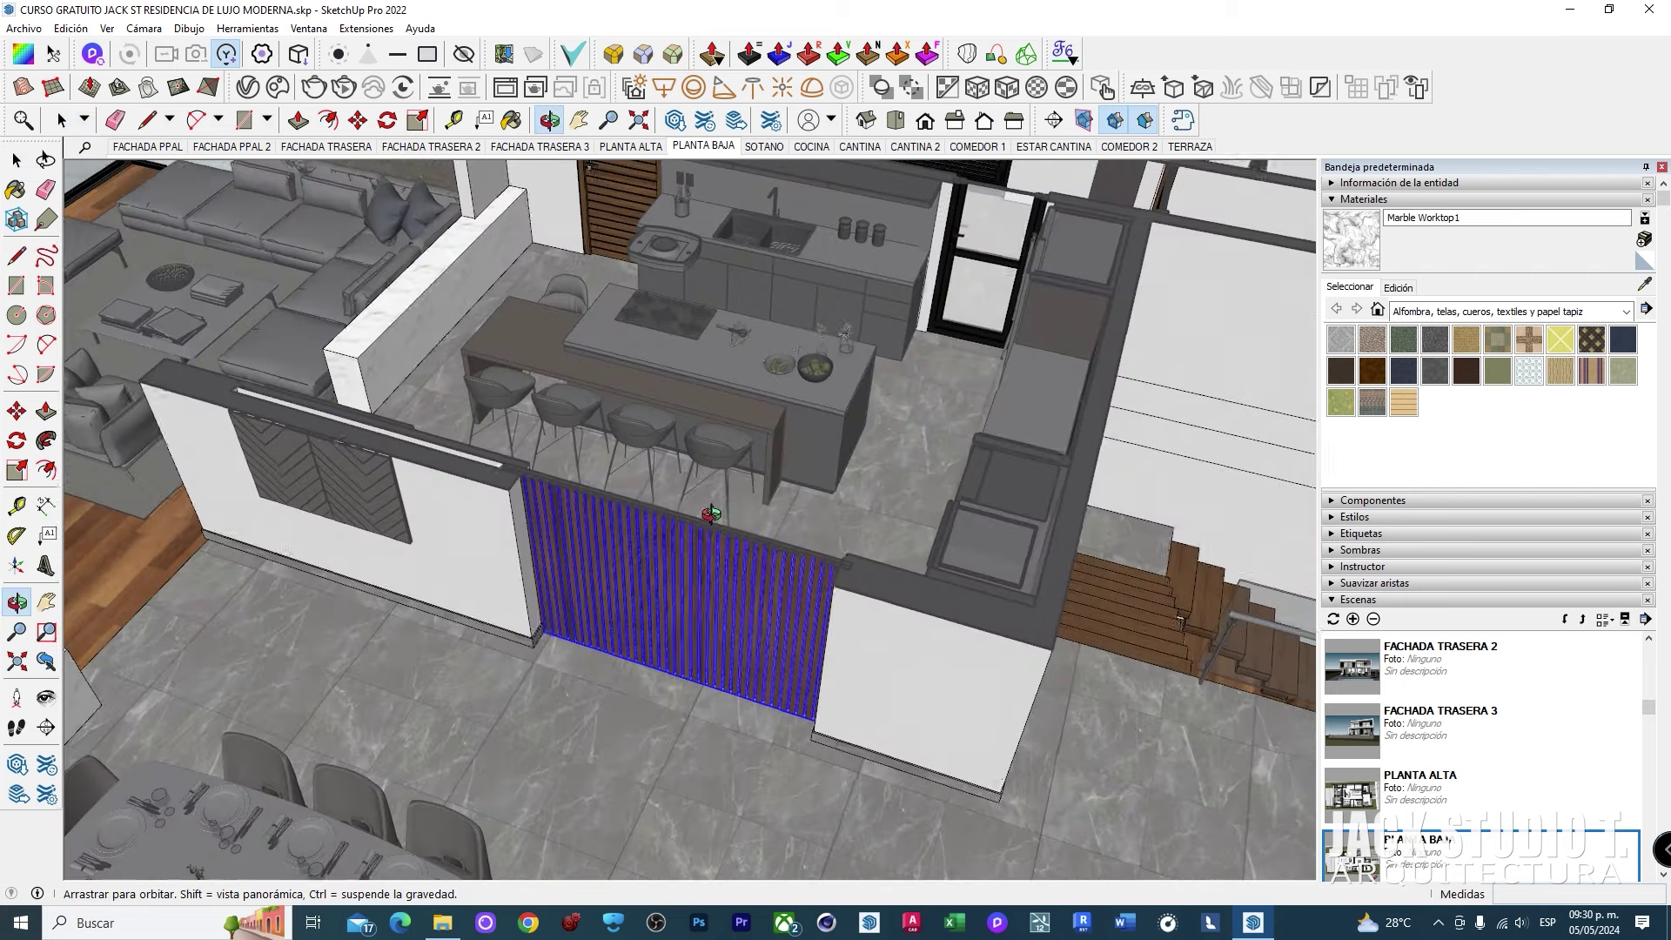
pyautogui.moveTo(702, 514); pyautogui.dragTo(320, 238, button='middle')
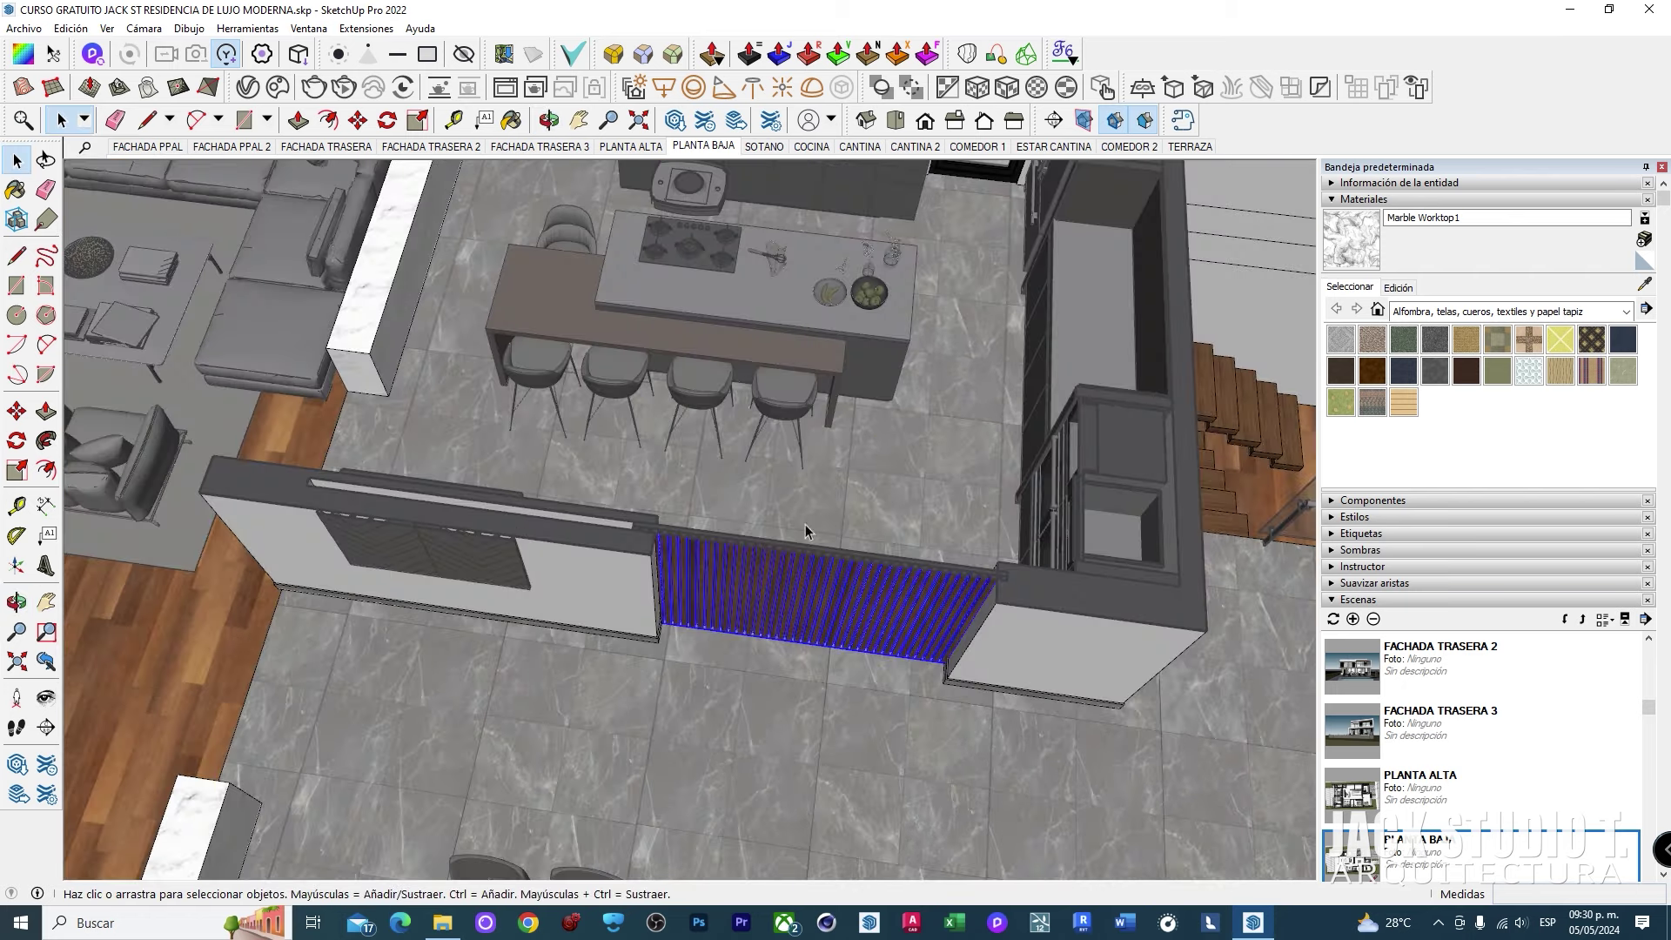
# Step: Jump to the SOTANO scene, then pan and zoom in over the living room
pyautogui.click(765, 148)
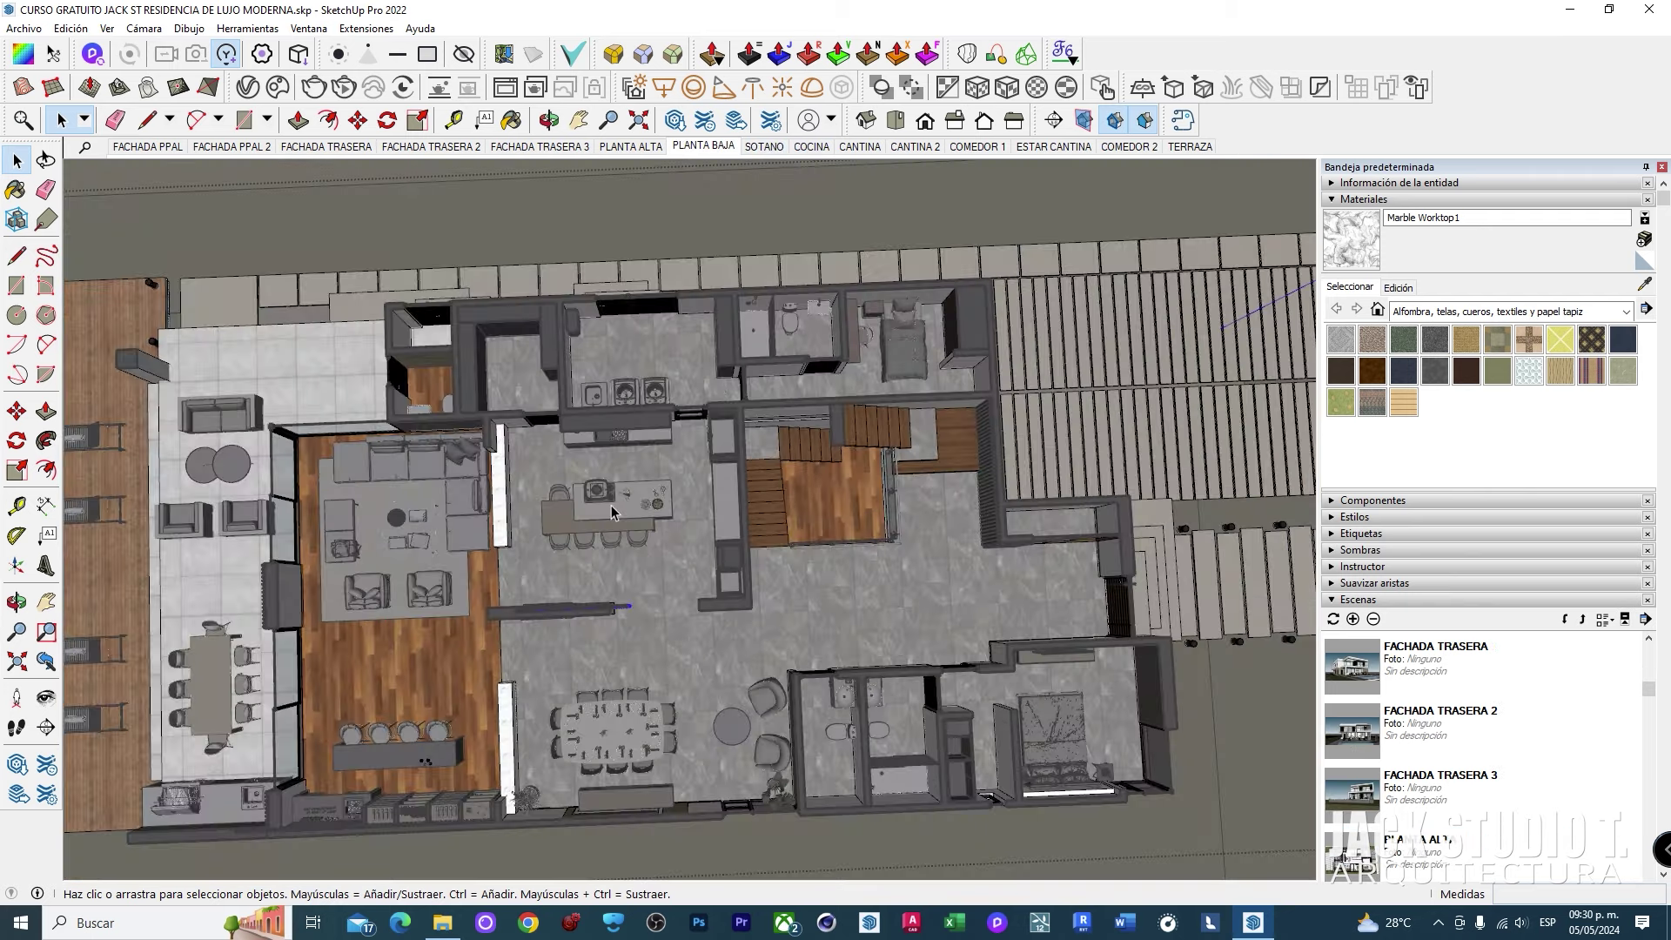
pyautogui.keyDown('shift'); pyautogui.moveTo(680, 501); pyautogui.dragTo(701, 498, button='middle'); pyautogui.keyUp('shift')
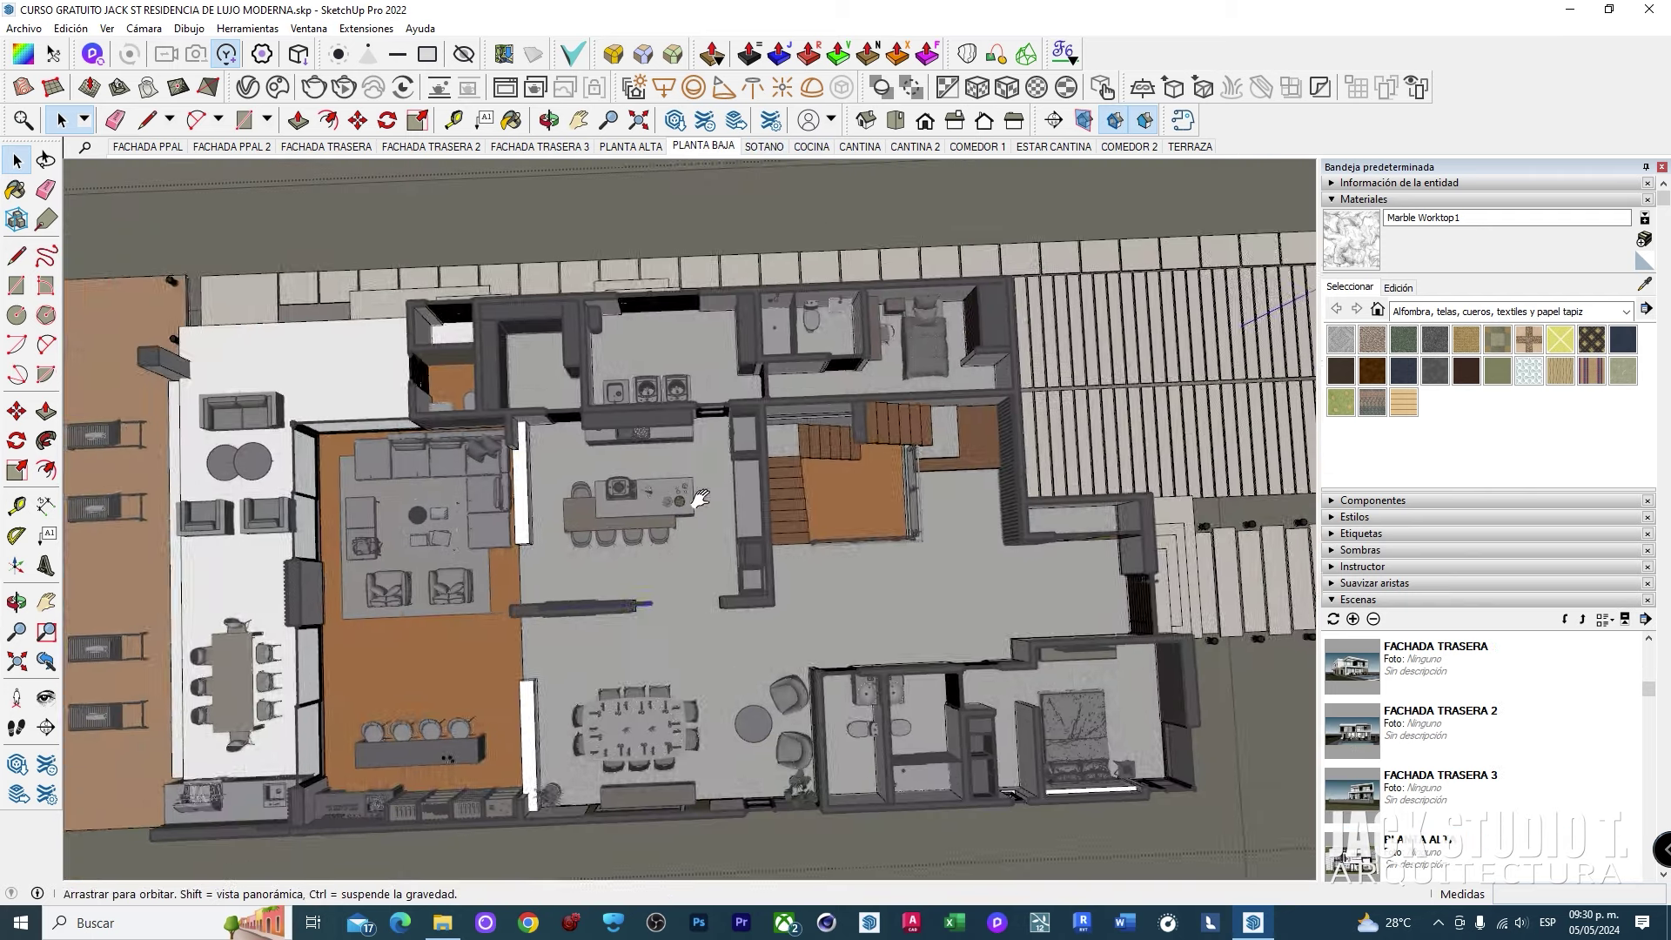
pyautogui.scroll(4, 700, 499)
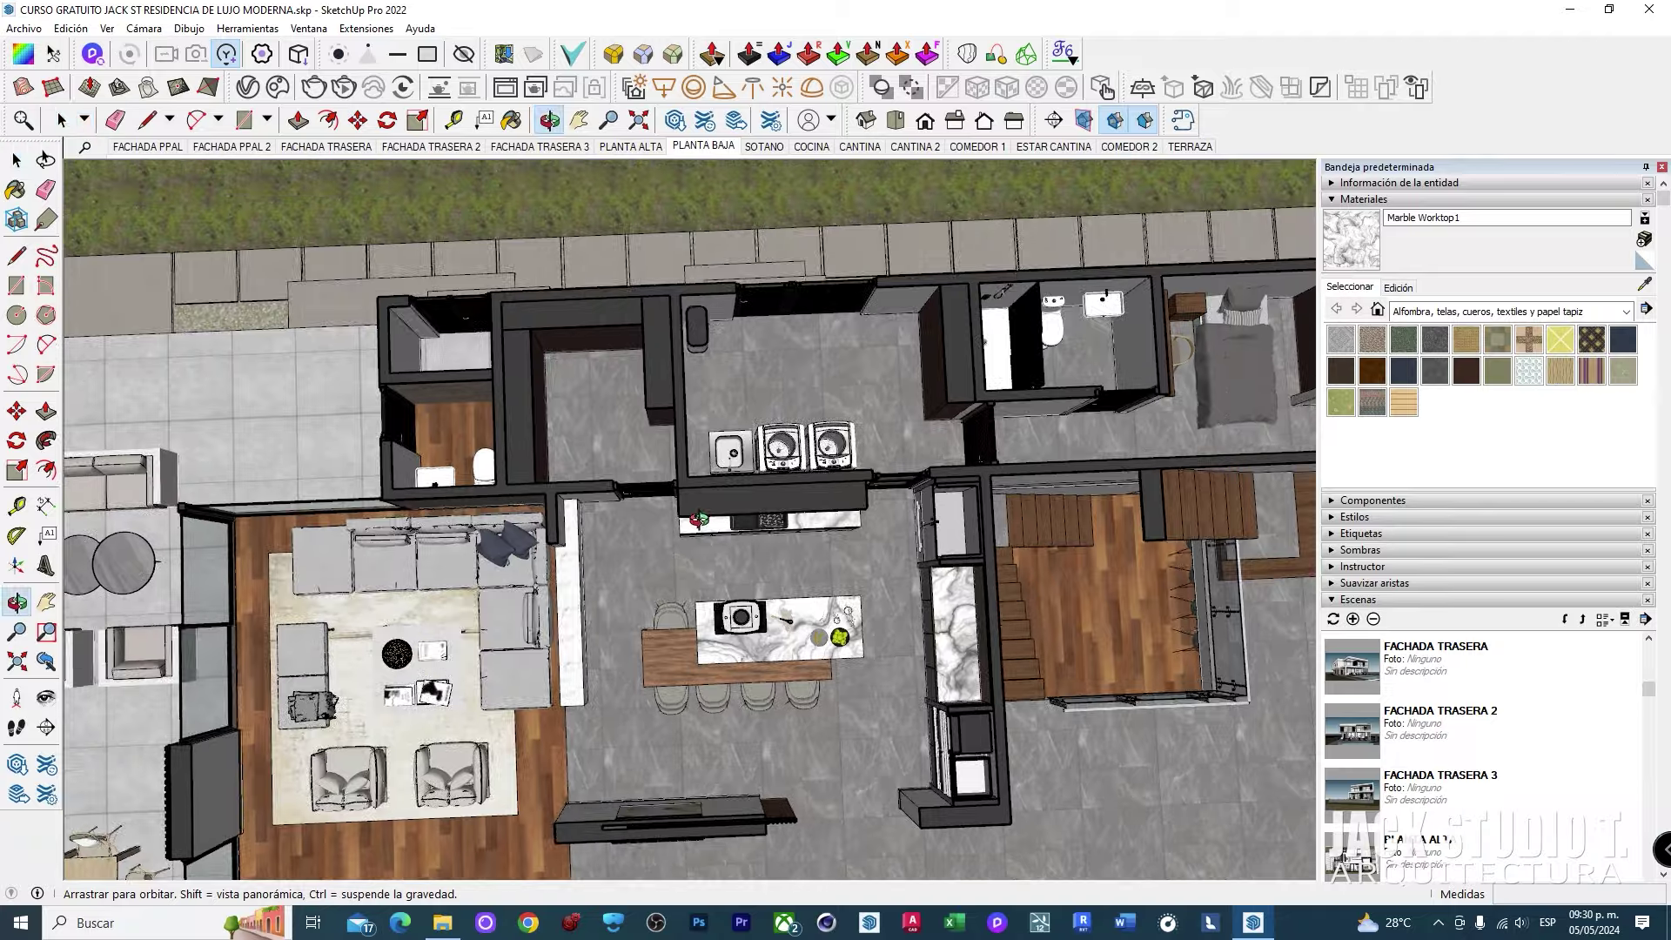
pyautogui.scroll(3, 613, 440)
pyautogui.press('space')
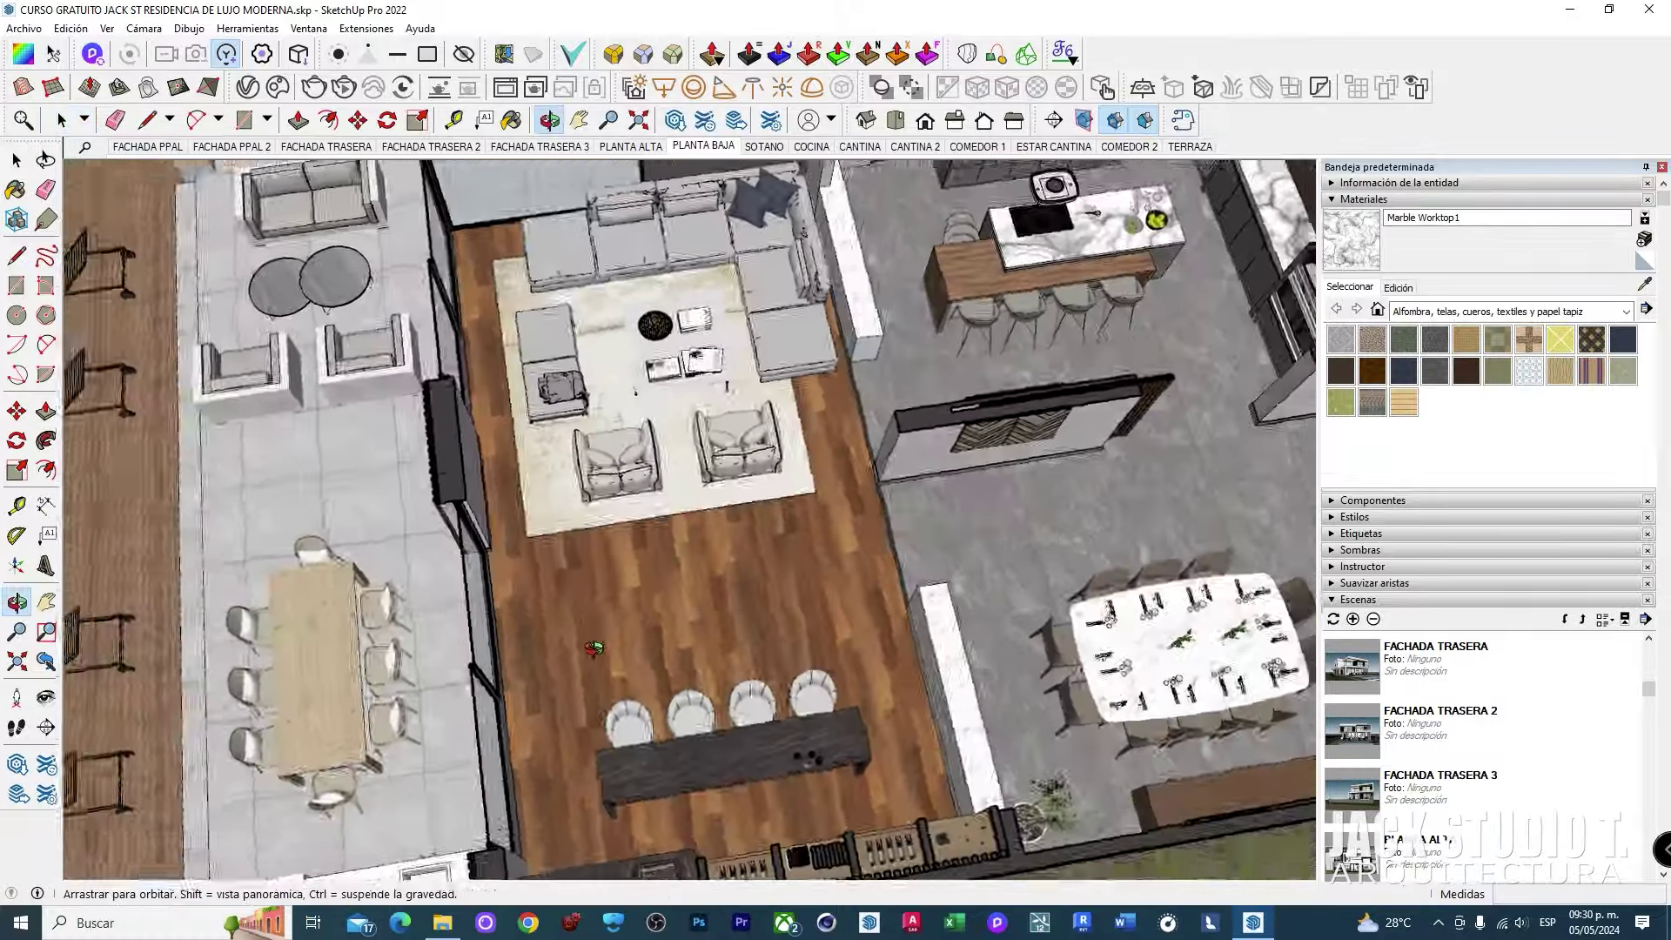
# Step: Tilt over the living room and orbit around the bar shelving and stools
pyautogui.press('space')
pyautogui.moveTo(594, 649); pyautogui.dragTo(687, 518, button='middle')
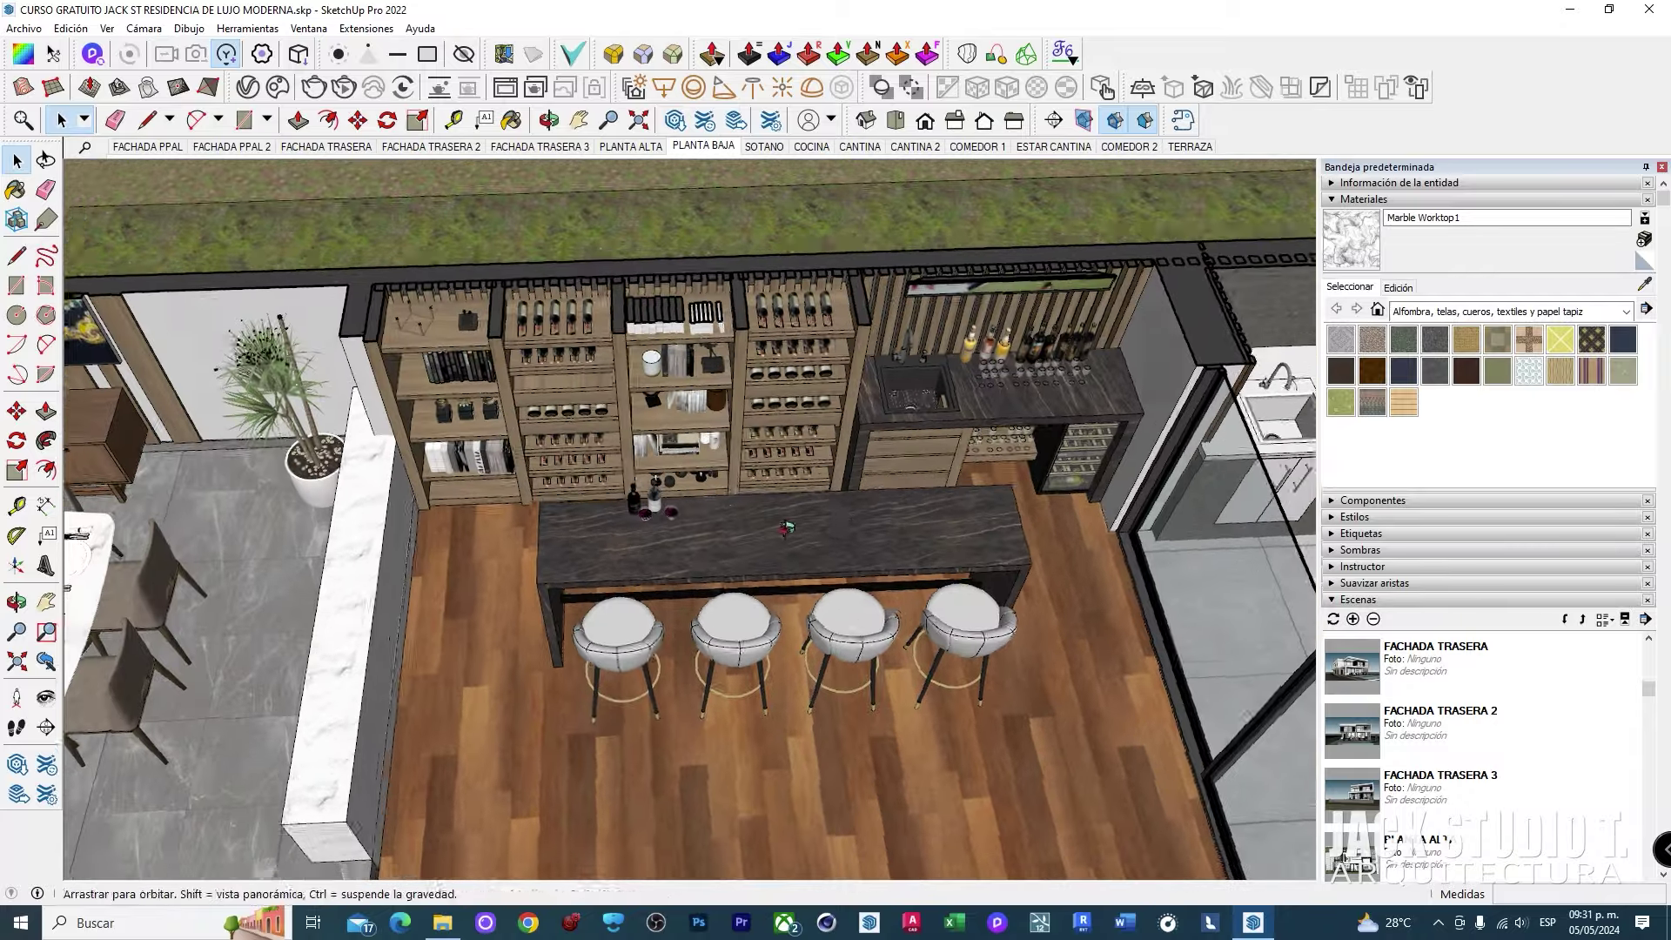
pyautogui.moveTo(786, 528); pyautogui.dragTo(888, 429, button='middle')
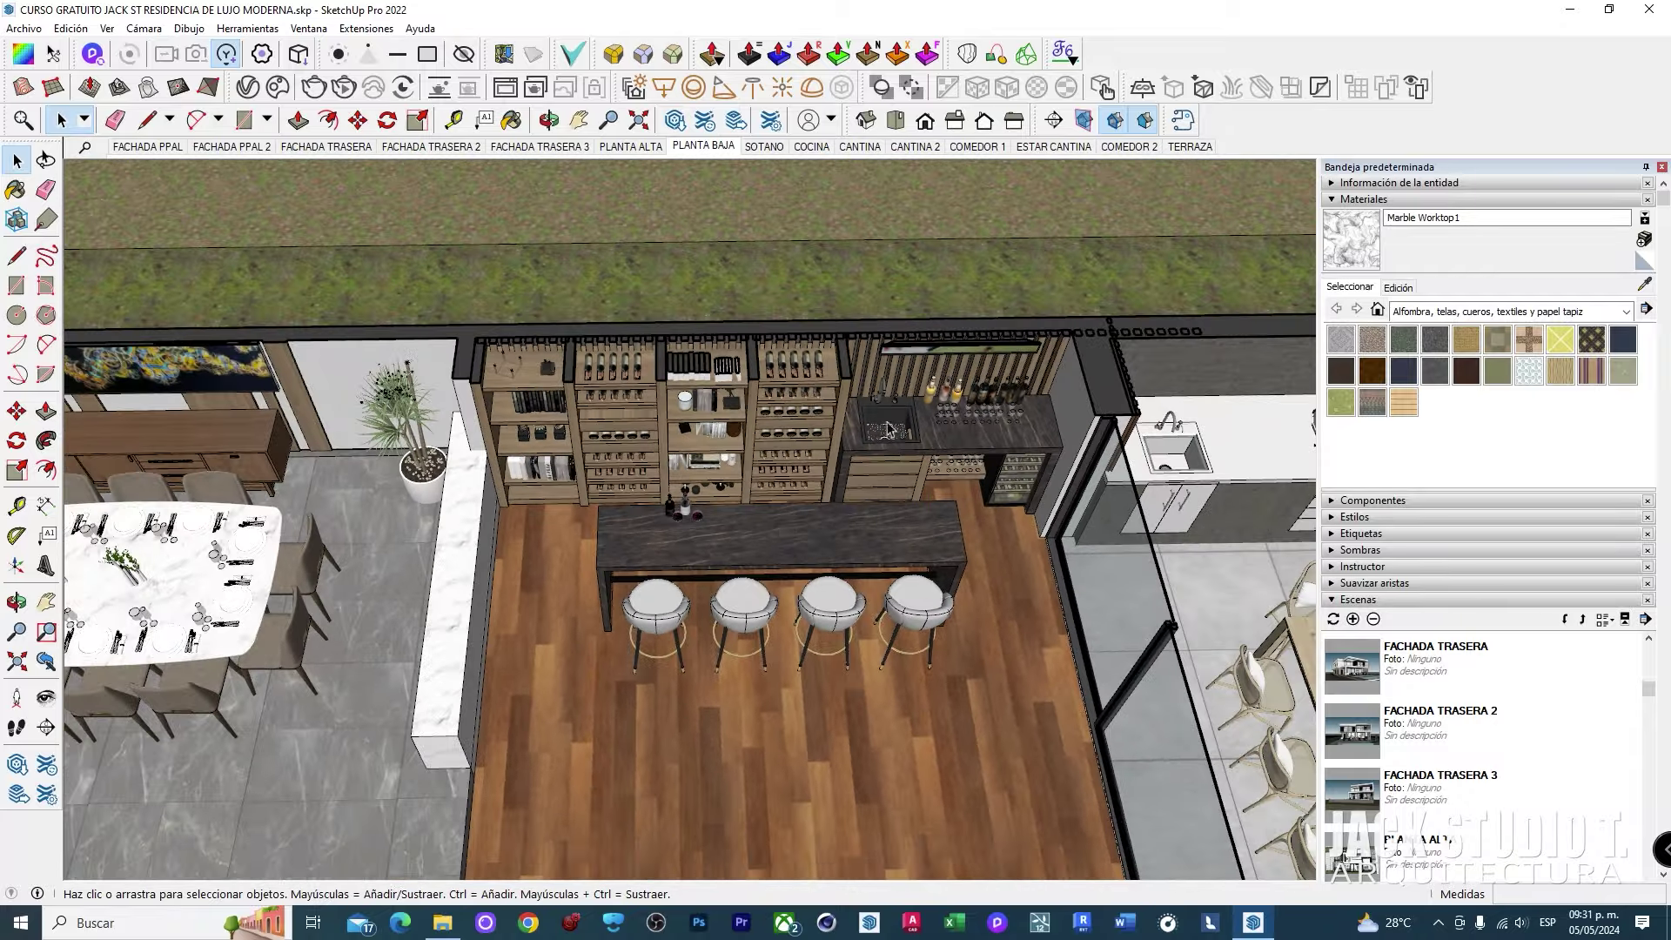
pyautogui.moveTo(743, 477); pyautogui.dragTo(774, 441, button='middle')
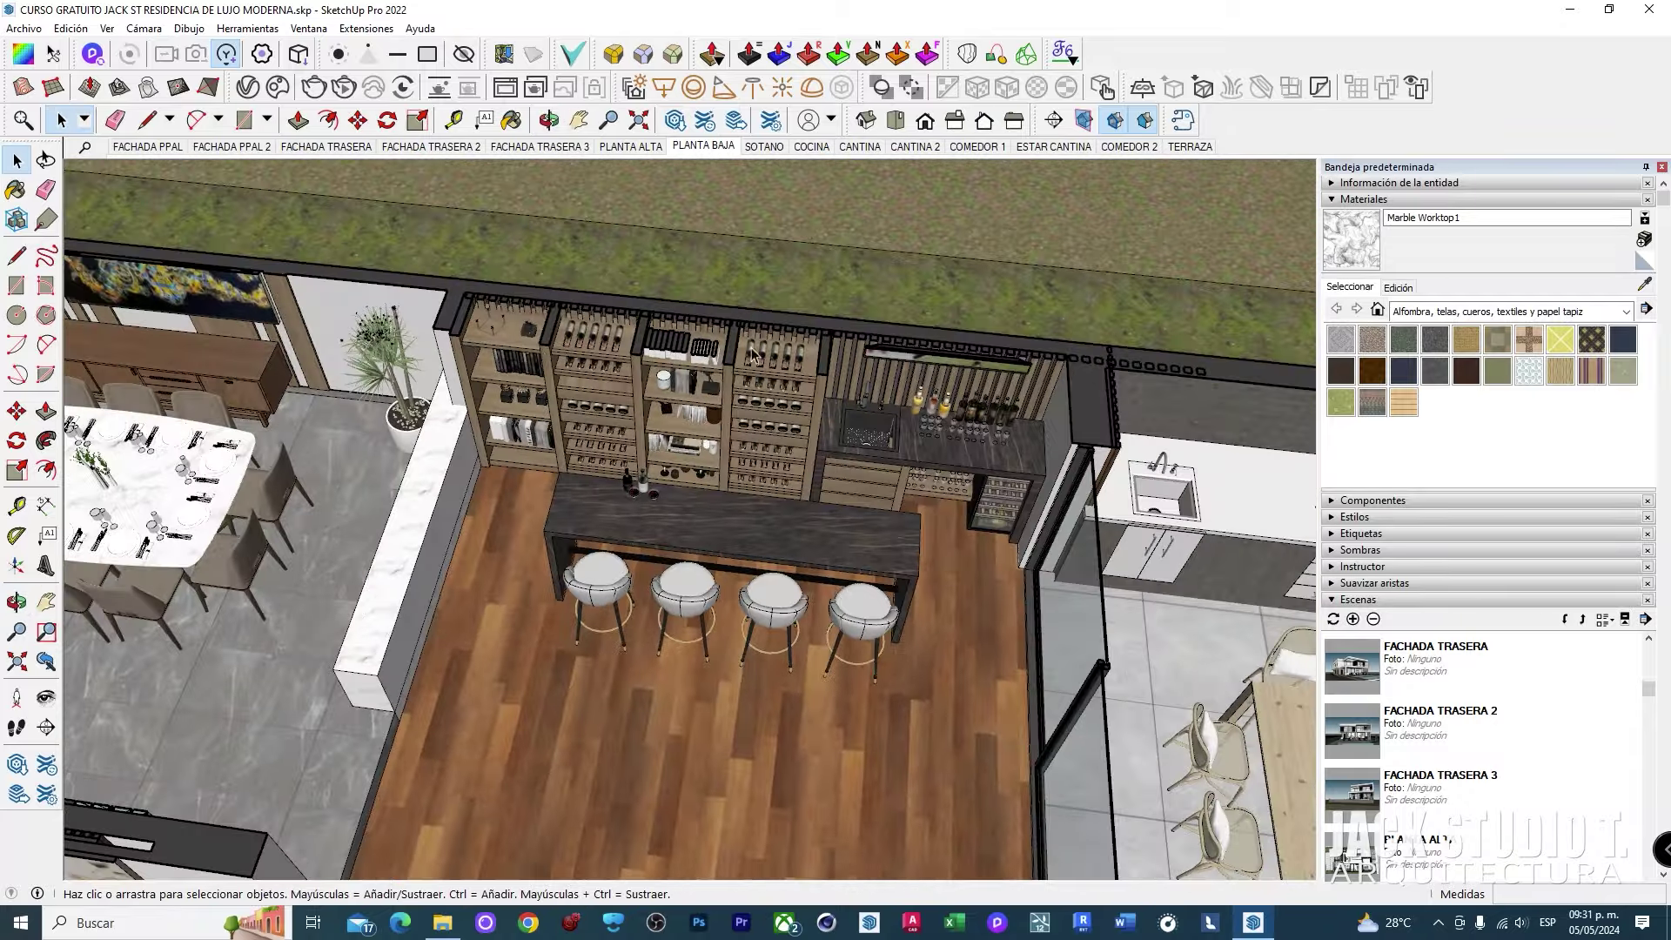
pyautogui.scroll(-3, 879, 464)
# Step: Swing past the terrace to an oblique view of the pool and its loungers
pyautogui.moveTo(879, 464); pyautogui.dragTo(485, 459, button='middle')
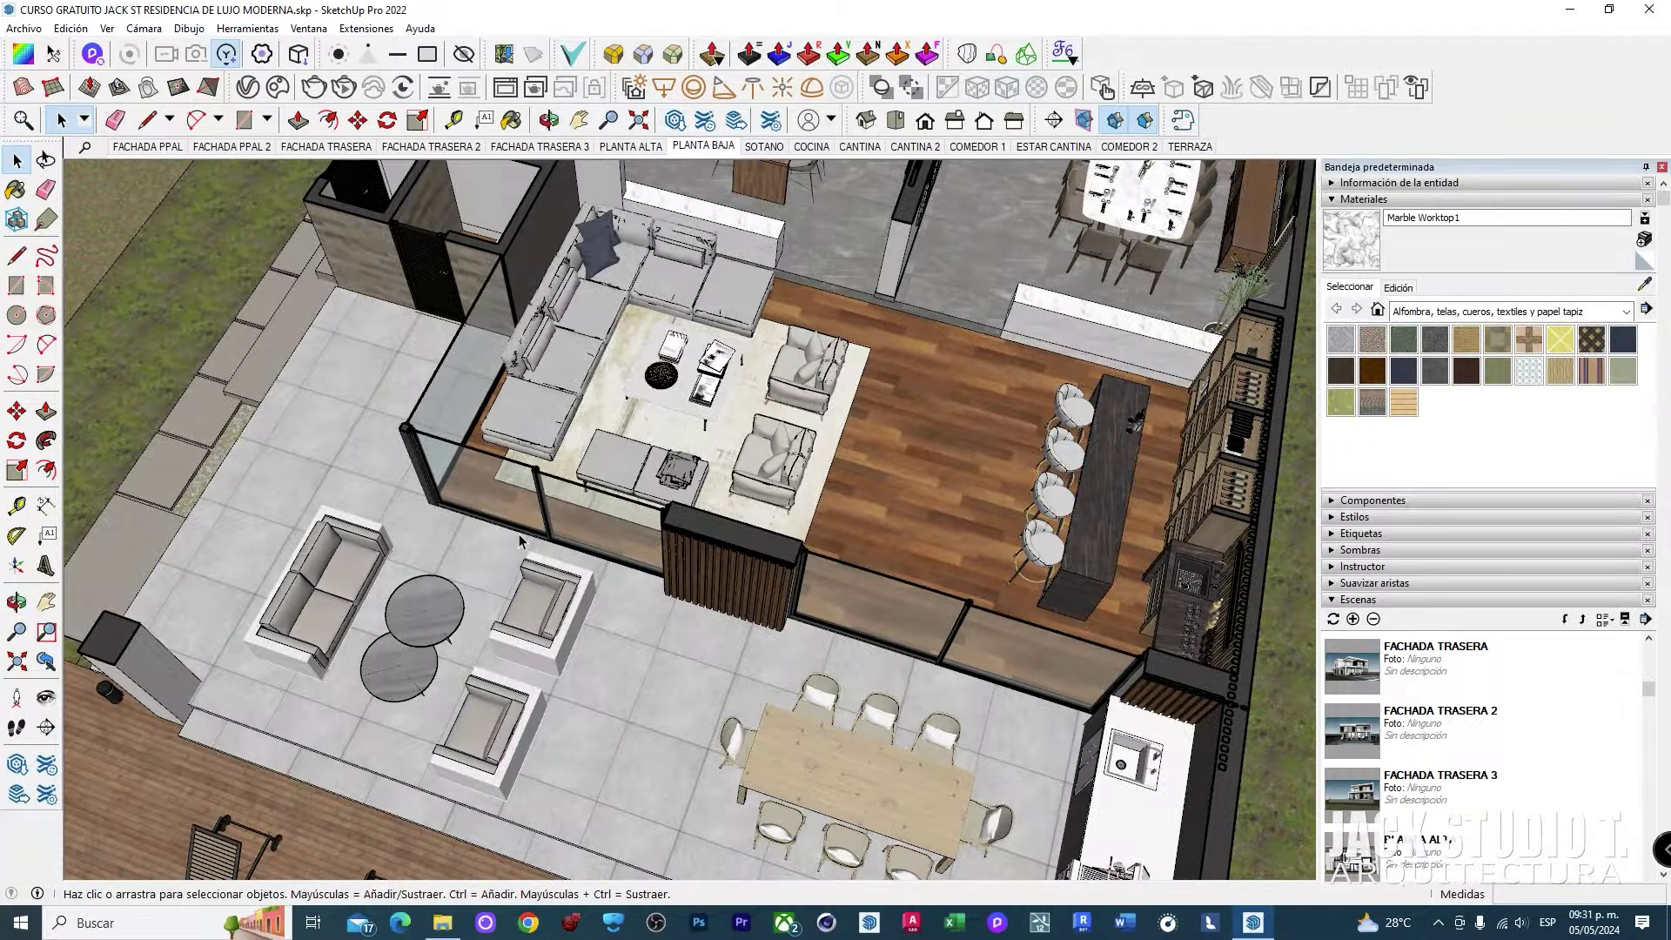
pyautogui.moveTo(520, 541)
pyautogui.mouseDown(button='middle')
pyautogui.moveTo(922, 579)
pyautogui.moveTo(589, 485)
pyautogui.moveTo(989, 522)
pyautogui.moveTo(694, 484)
pyautogui.moveTo(766, 560)
pyautogui.moveTo(838, 380)
pyautogui.mouseUp(button='middle')
pyautogui.scroll(-3, 923, 578)
pyautogui.scroll(3, 590, 485)
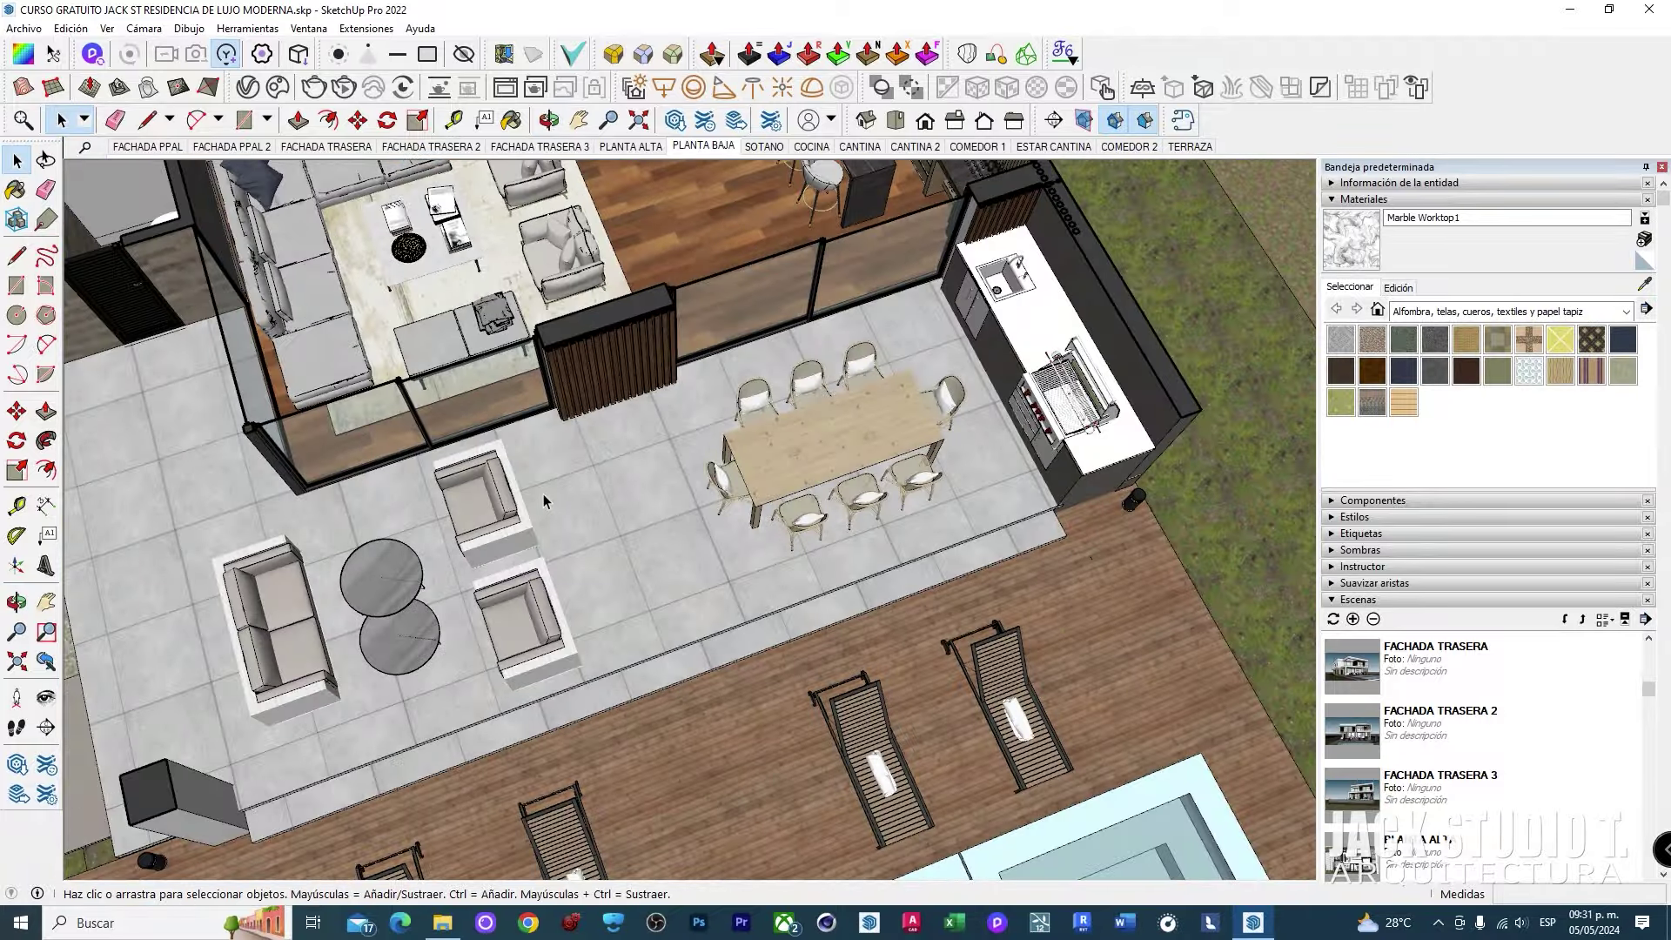
pyautogui.scroll(-2, 543, 493)
pyautogui.scroll(-1, 543, 493)
pyautogui.scroll(-2, 543, 493)
pyautogui.moveTo(543, 494)
pyautogui.mouseDown(button='middle')
pyautogui.moveTo(921, 399)
pyautogui.moveTo(667, 410)
pyautogui.moveTo(670, 489)
pyautogui.moveTo(721, 548)
pyautogui.mouseUp(button='middle')
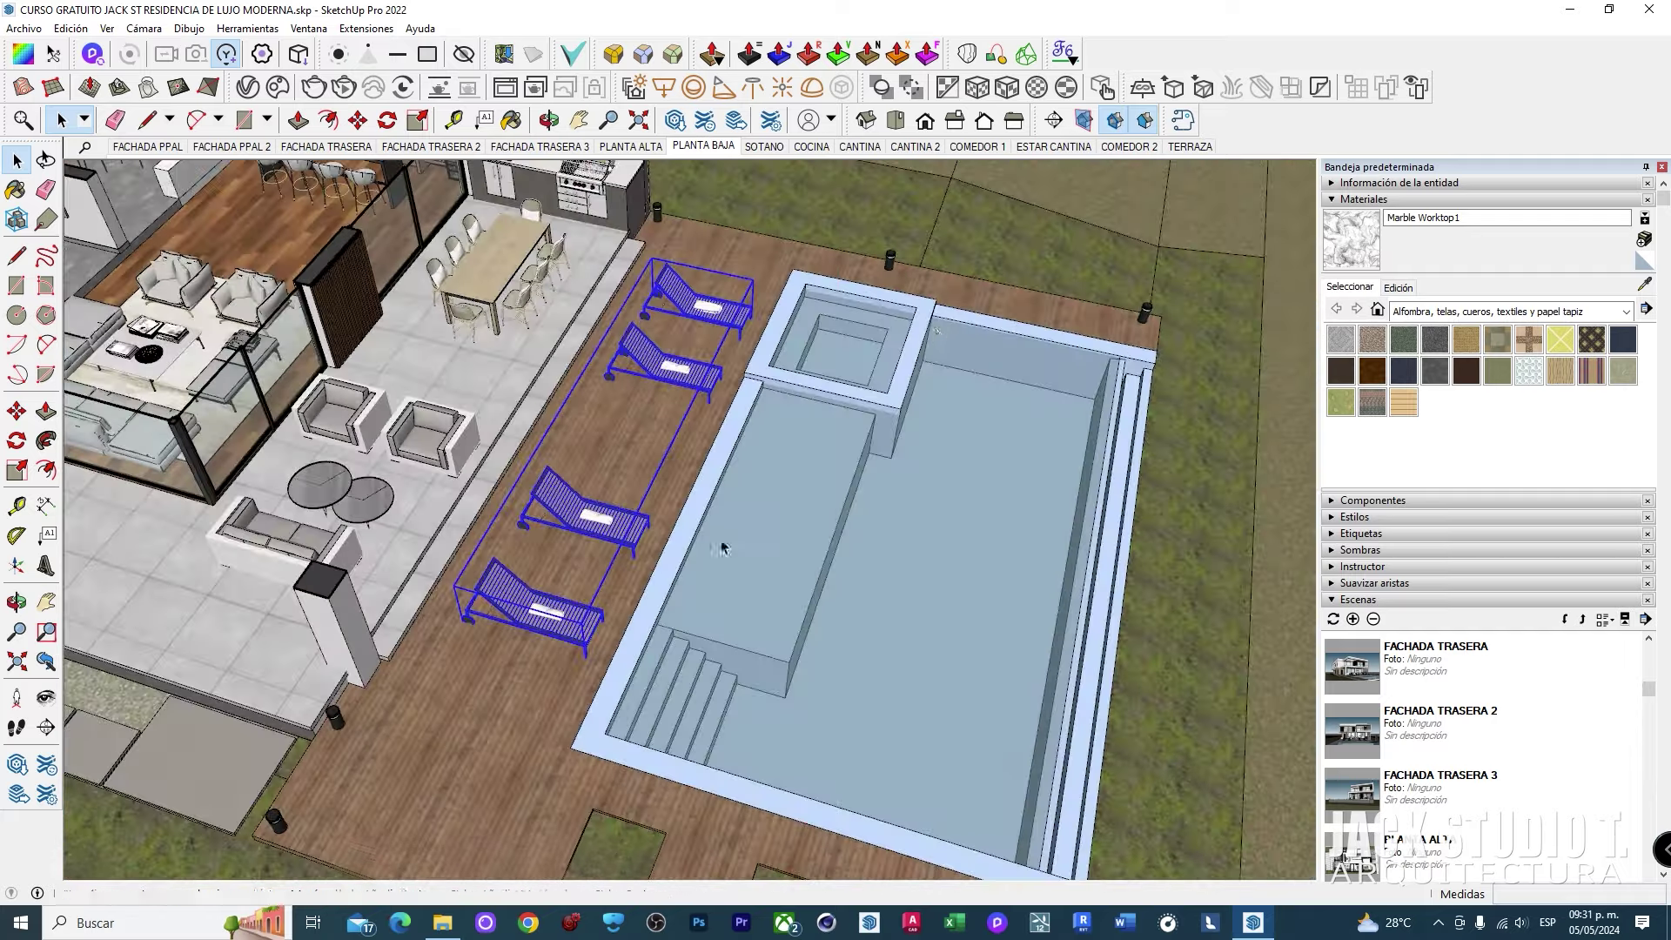
# Step: Line the pool up below the loungers and look straight down onto it
pyautogui.moveTo(936, 485); pyautogui.dragTo(644, 576, button='middle')
pyautogui.scroll(3, 644, 576)
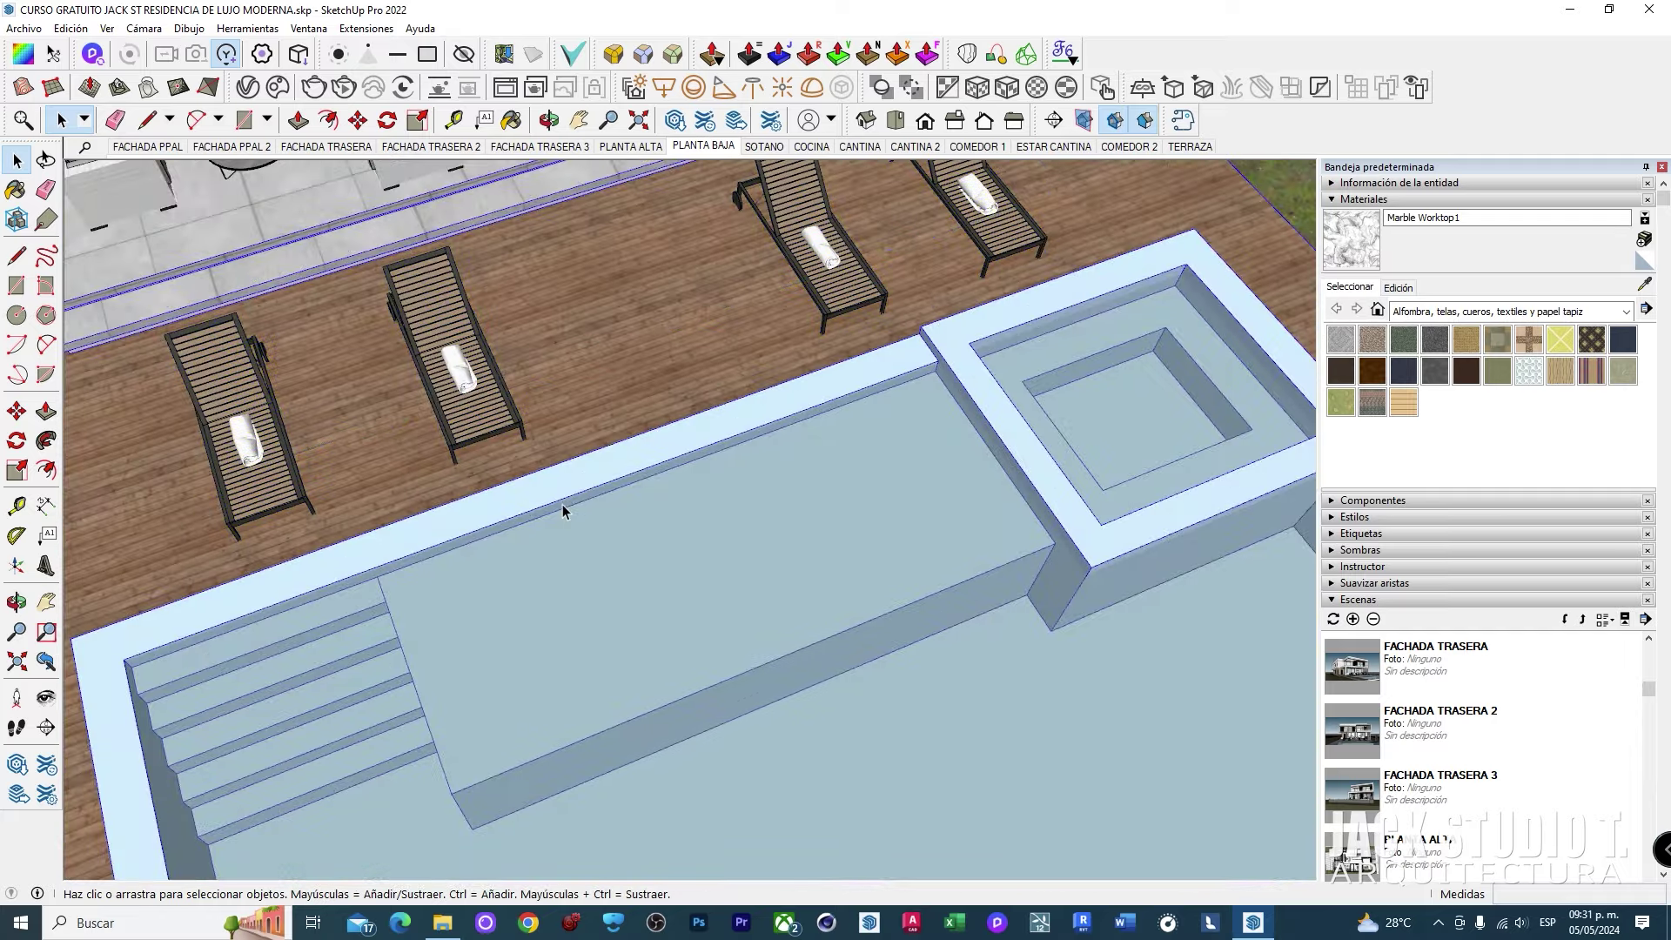
pyautogui.scroll(3, 893, 358)
pyautogui.scroll(-3, 758, 464)
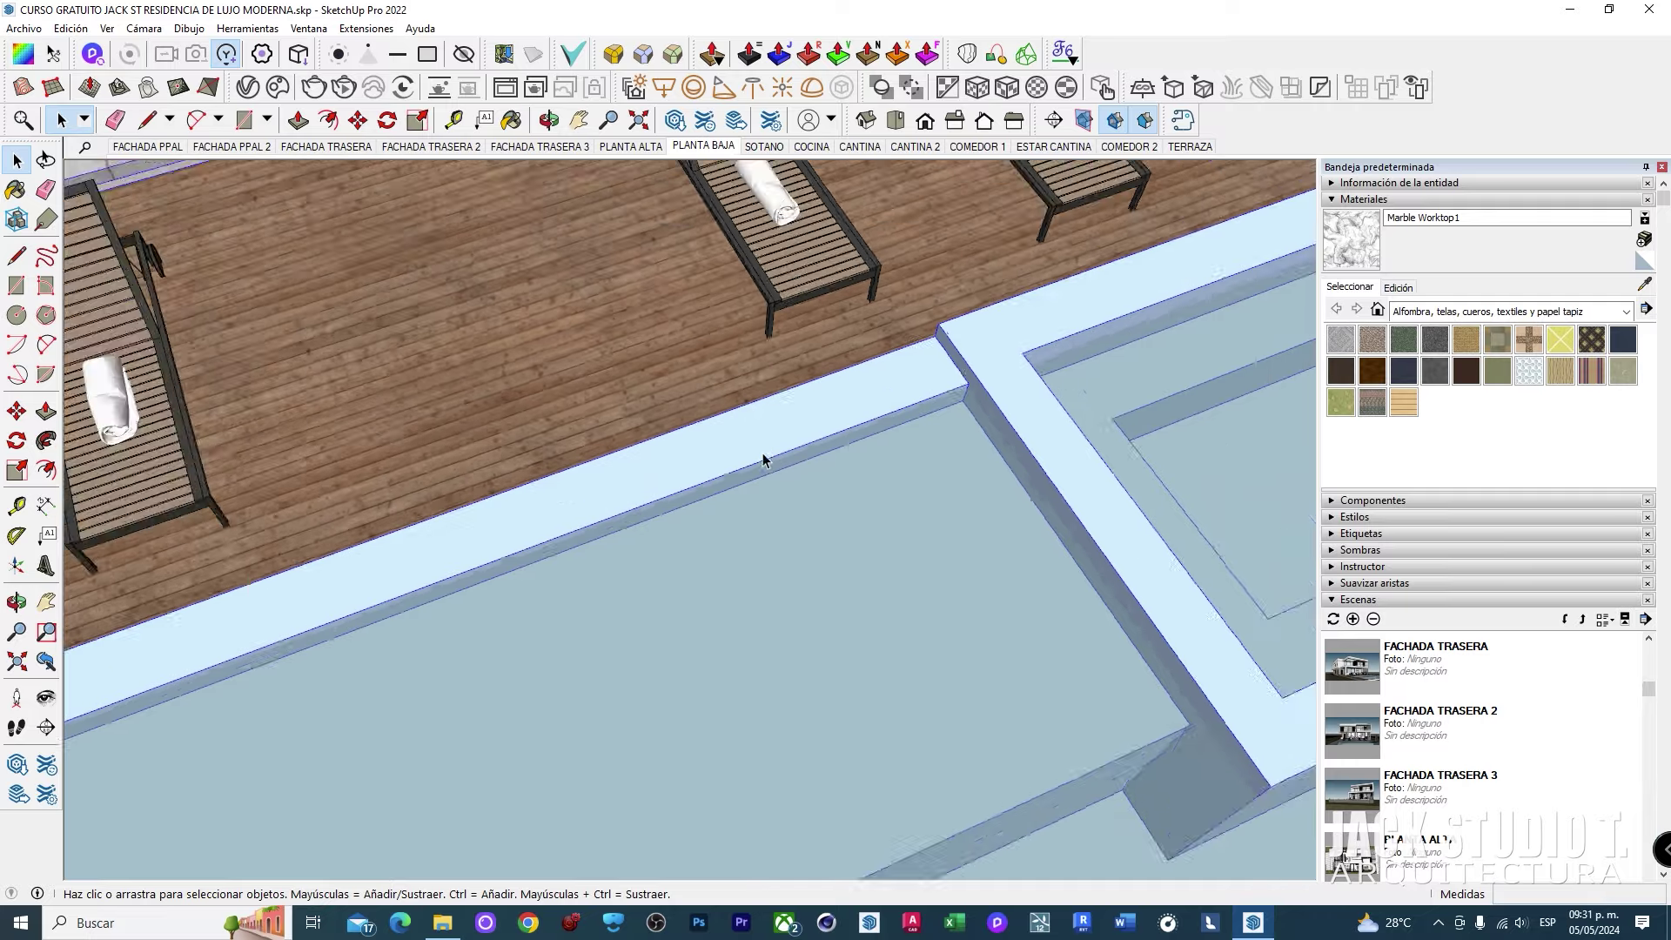
pyautogui.moveTo(764, 458)
pyautogui.mouseDown(button='middle')
pyautogui.moveTo(514, 537)
pyautogui.moveTo(559, 436)
pyautogui.mouseUp(button='middle')
pyautogui.scroll(2, 519, 414)
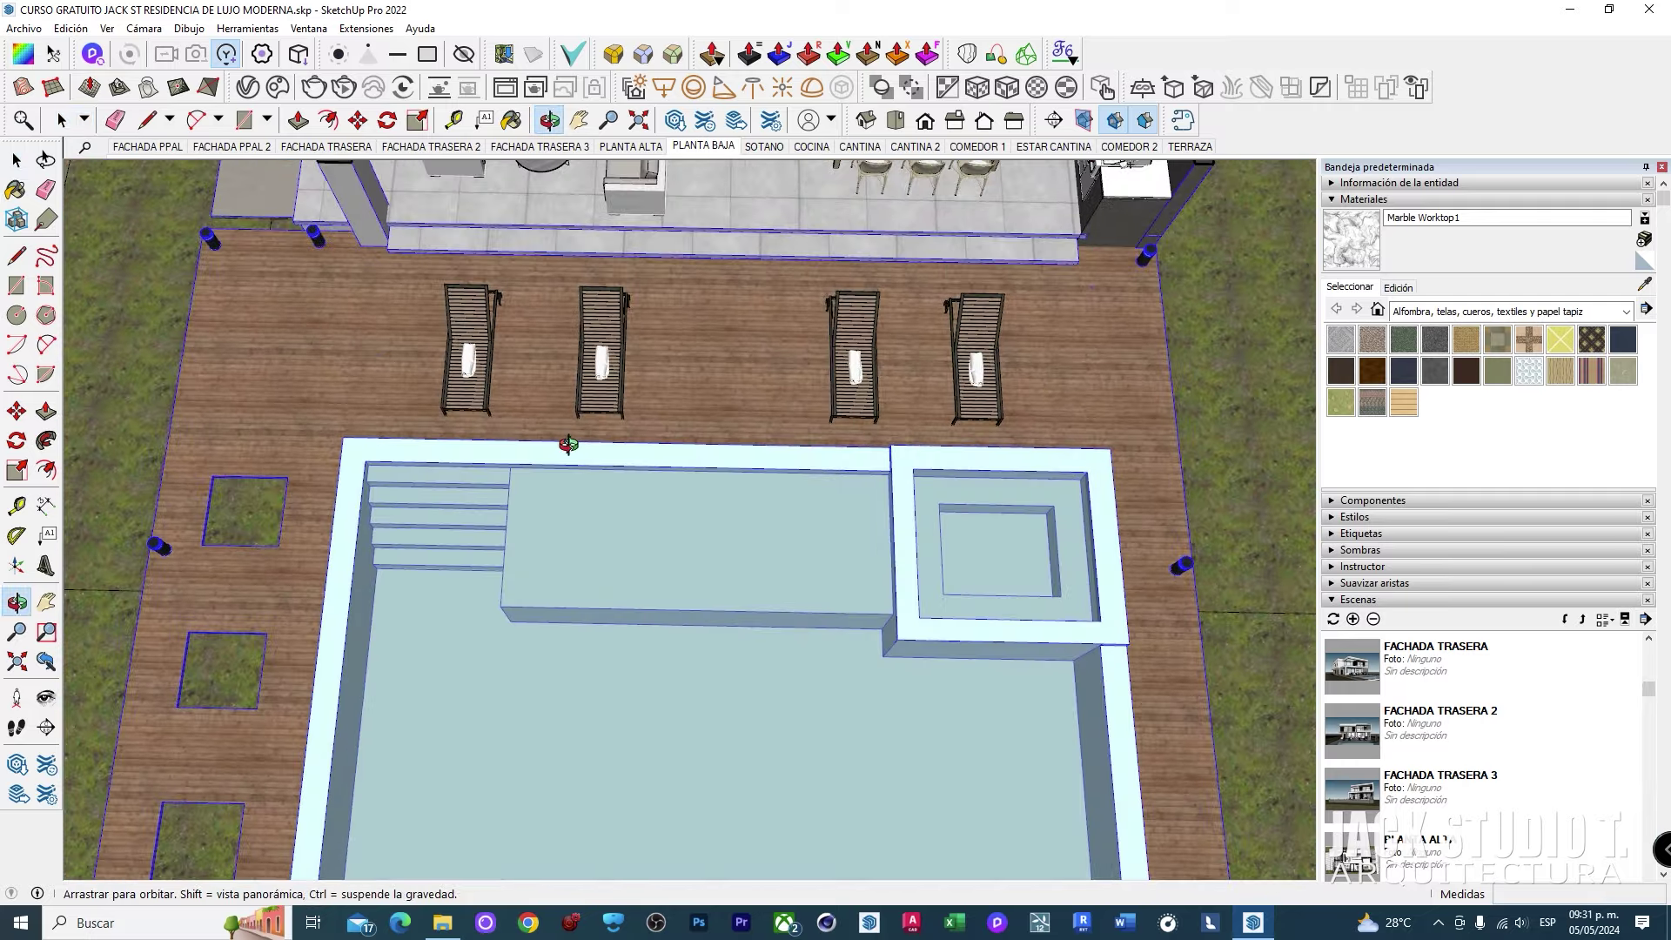
pyautogui.scroll(2, 395, 474)
pyautogui.scroll(-1, 478, 496)
# Step: Orbit around the pool steps and outer wall, then pull back over the deck
pyautogui.moveTo(478, 496)
pyautogui.mouseDown(button='middle')
pyautogui.moveTo(681, 456)
pyautogui.moveTo(760, 389)
pyautogui.moveTo(597, 496)
pyautogui.moveTo(567, 470)
pyautogui.mouseUp(button='middle')
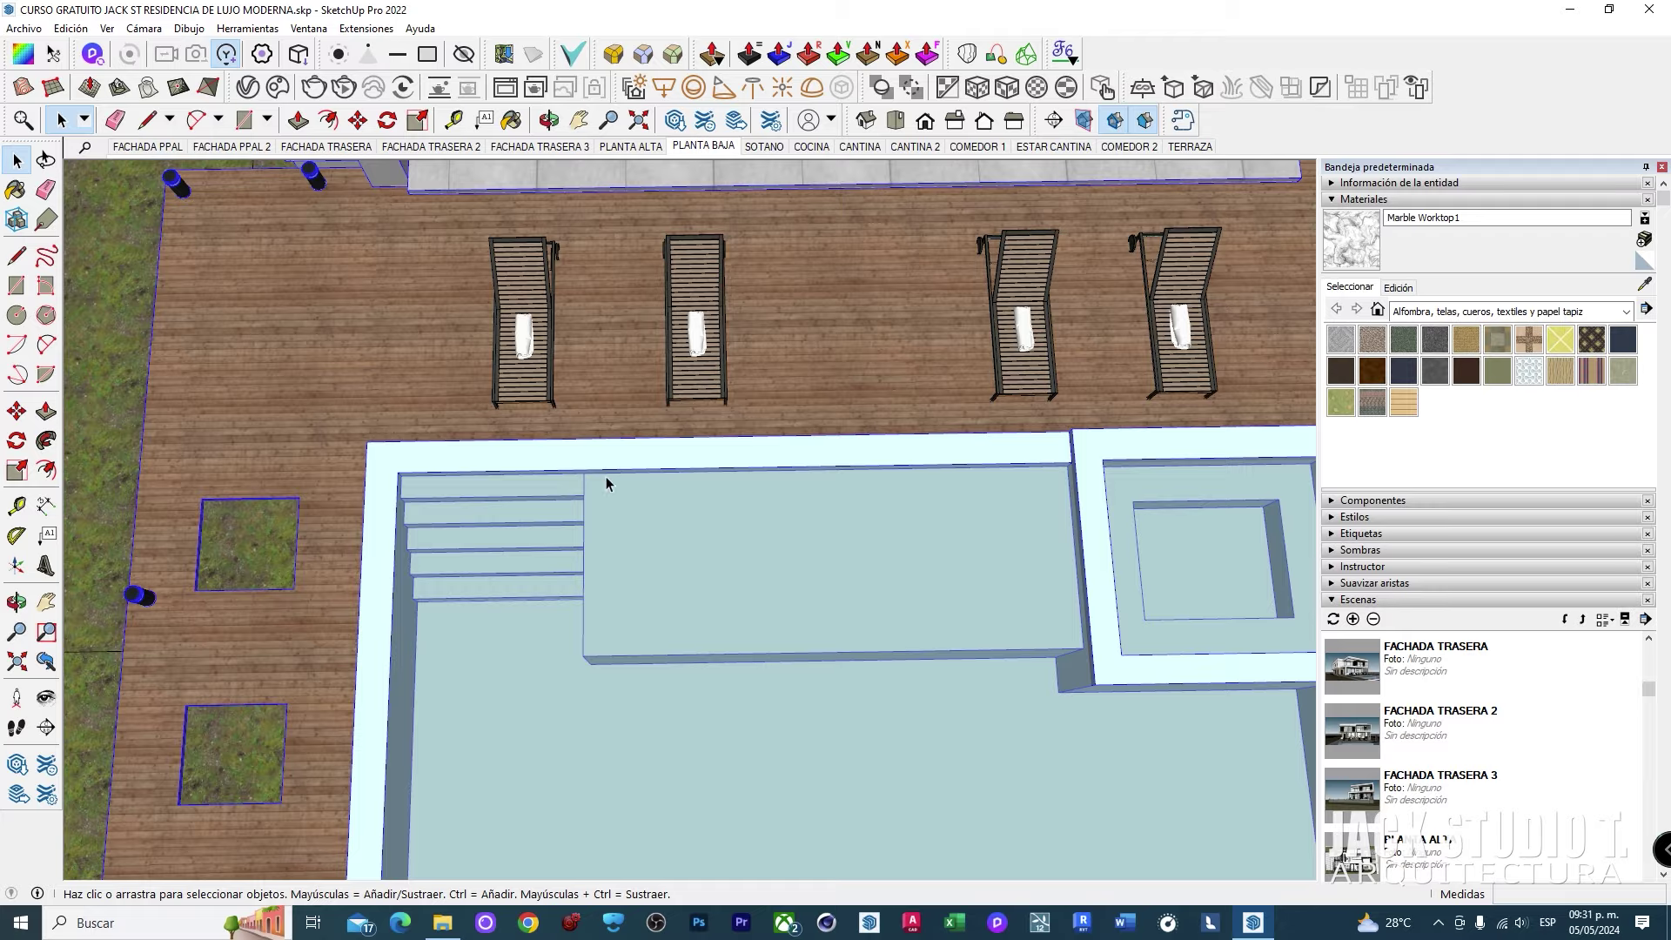
pyautogui.scroll(-1, 743, 498)
pyautogui.moveTo(746, 477); pyautogui.dragTo(510, 375, button='middle')
pyautogui.scroll(-2, 522, 391)
pyautogui.scroll(3, 530, 432)
pyautogui.moveTo(677, 489)
pyautogui.mouseDown(button='middle')
pyautogui.moveTo(402, 459)
pyautogui.moveTo(138, 496)
pyautogui.moveTo(175, 473)
pyautogui.mouseUp(button='middle')
pyautogui.moveTo(704, 338)
pyautogui.mouseDown(button='middle')
pyautogui.moveTo(548, 676)
pyautogui.moveTo(471, 484)
pyautogui.moveTo(676, 362)
pyautogui.moveTo(522, 748)
pyautogui.mouseUp(button='middle')
pyautogui.moveTo(642, 494); pyautogui.dragTo(948, 321, button='middle')
pyautogui.scroll(-3, 783, 418)
# Step: Zoom and orbit into a closer perspective of the ground floor
pyautogui.scroll(-3, 947, 320)
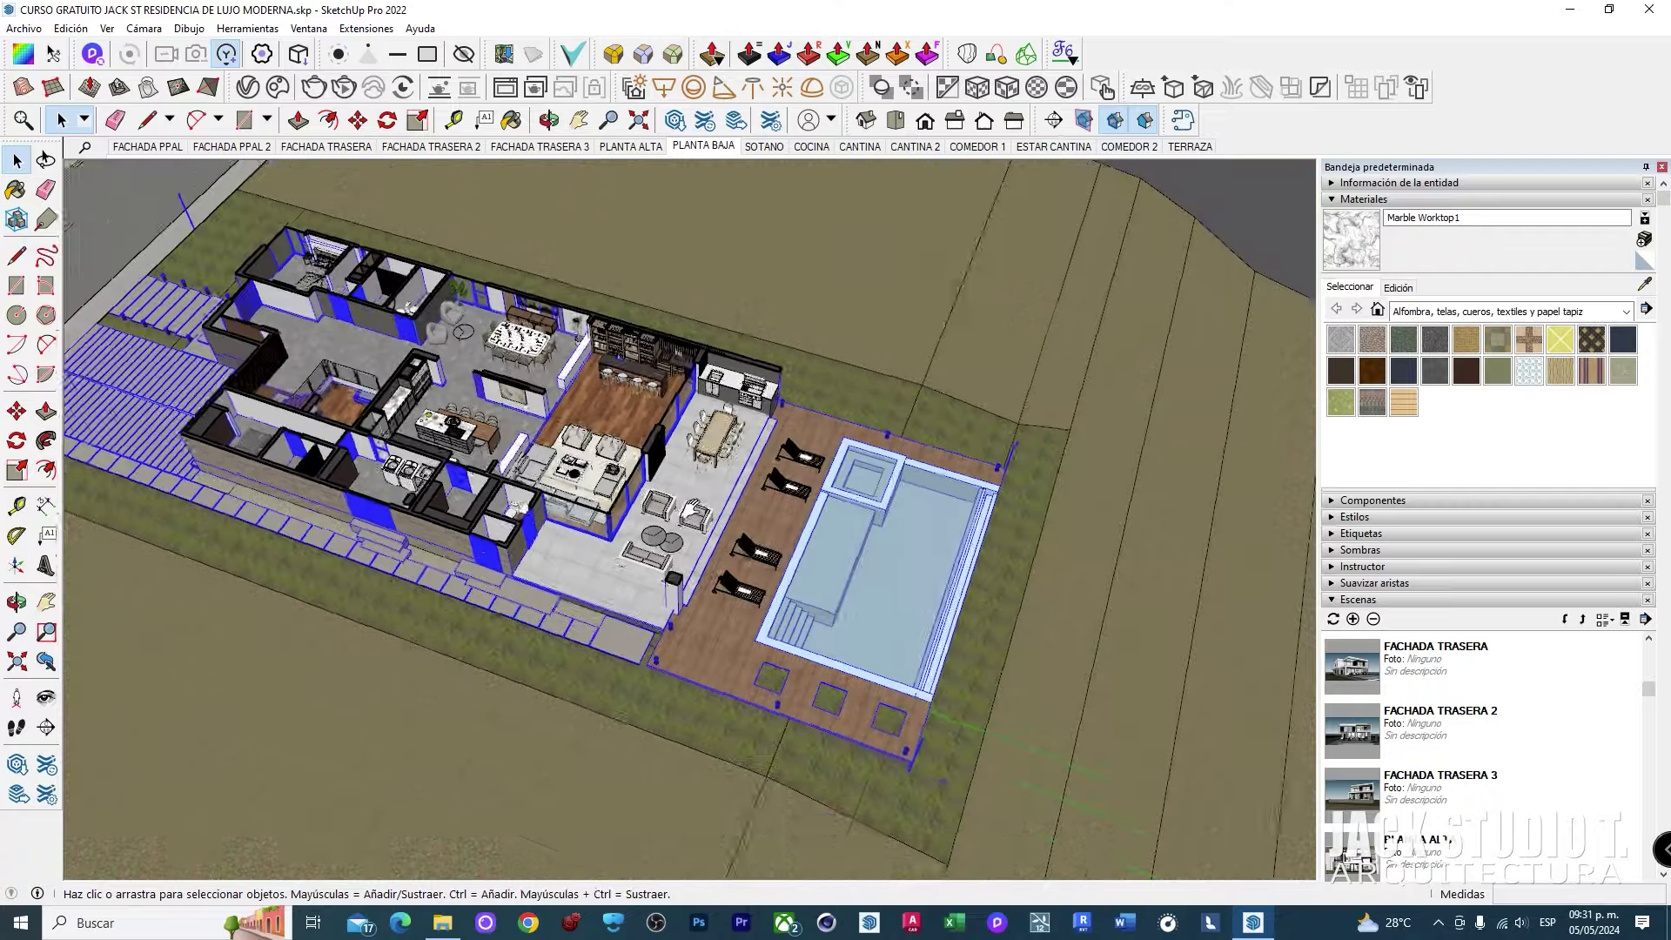
pyautogui.scroll(1, 1177, 245)
pyautogui.scroll(2, 634, 621)
pyautogui.moveTo(633, 621)
pyautogui.mouseDown(button='middle')
pyautogui.moveTo(247, 600)
pyautogui.moveTo(561, 545)
pyautogui.mouseUp(button='middle')
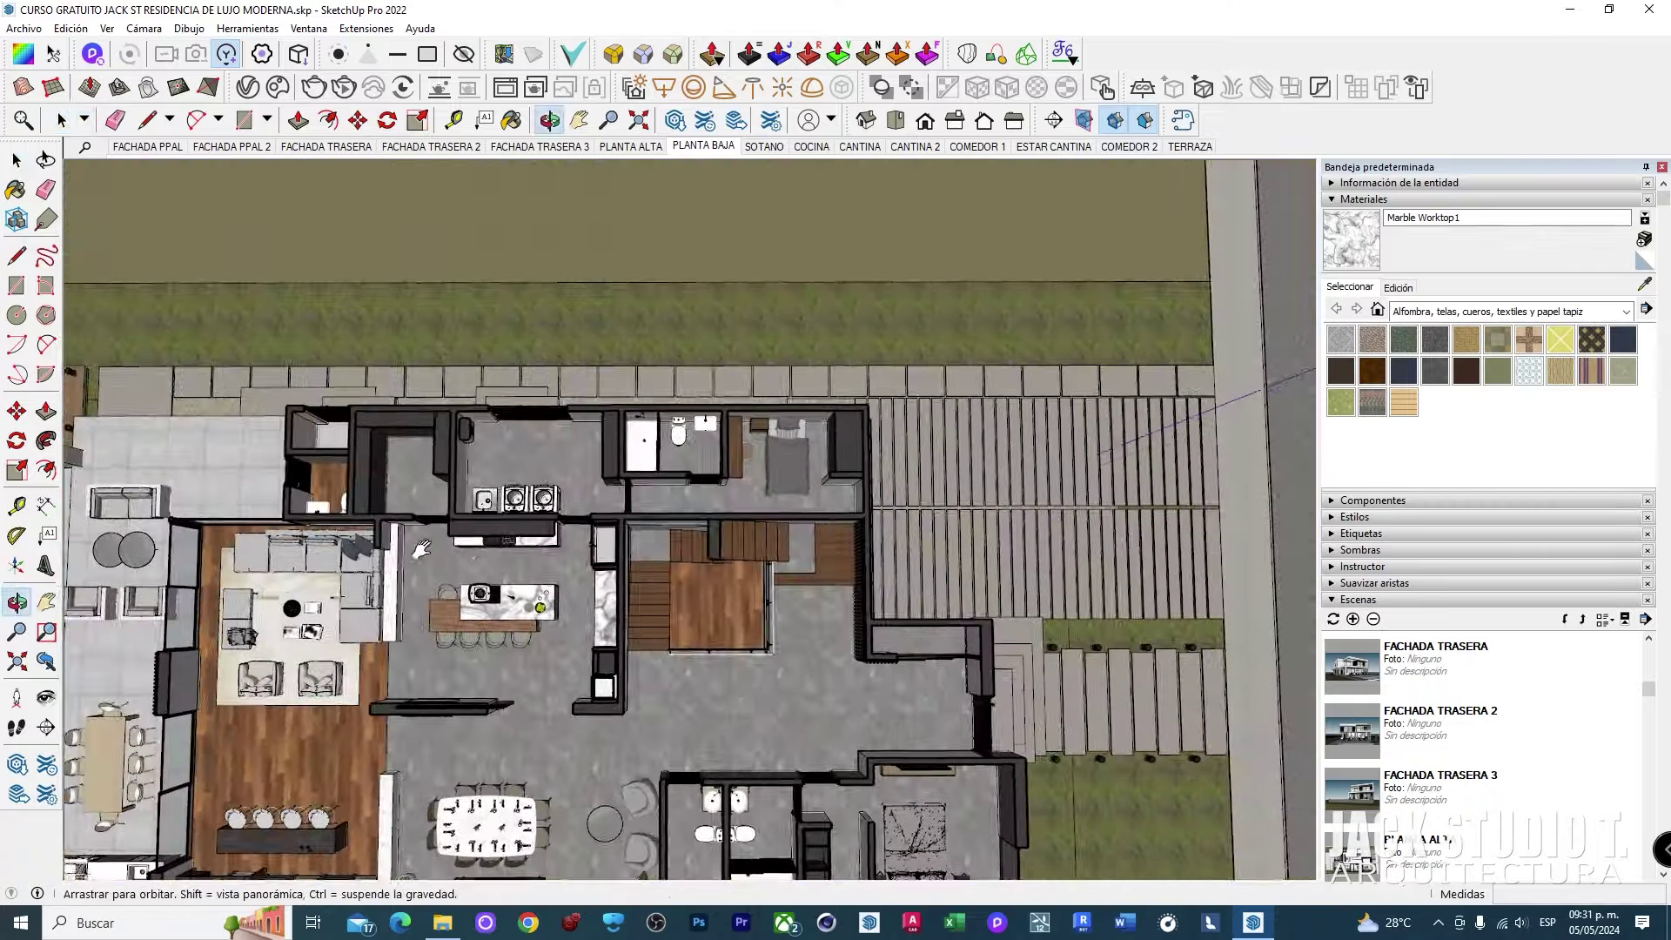
pyautogui.scroll(5, 561, 546)
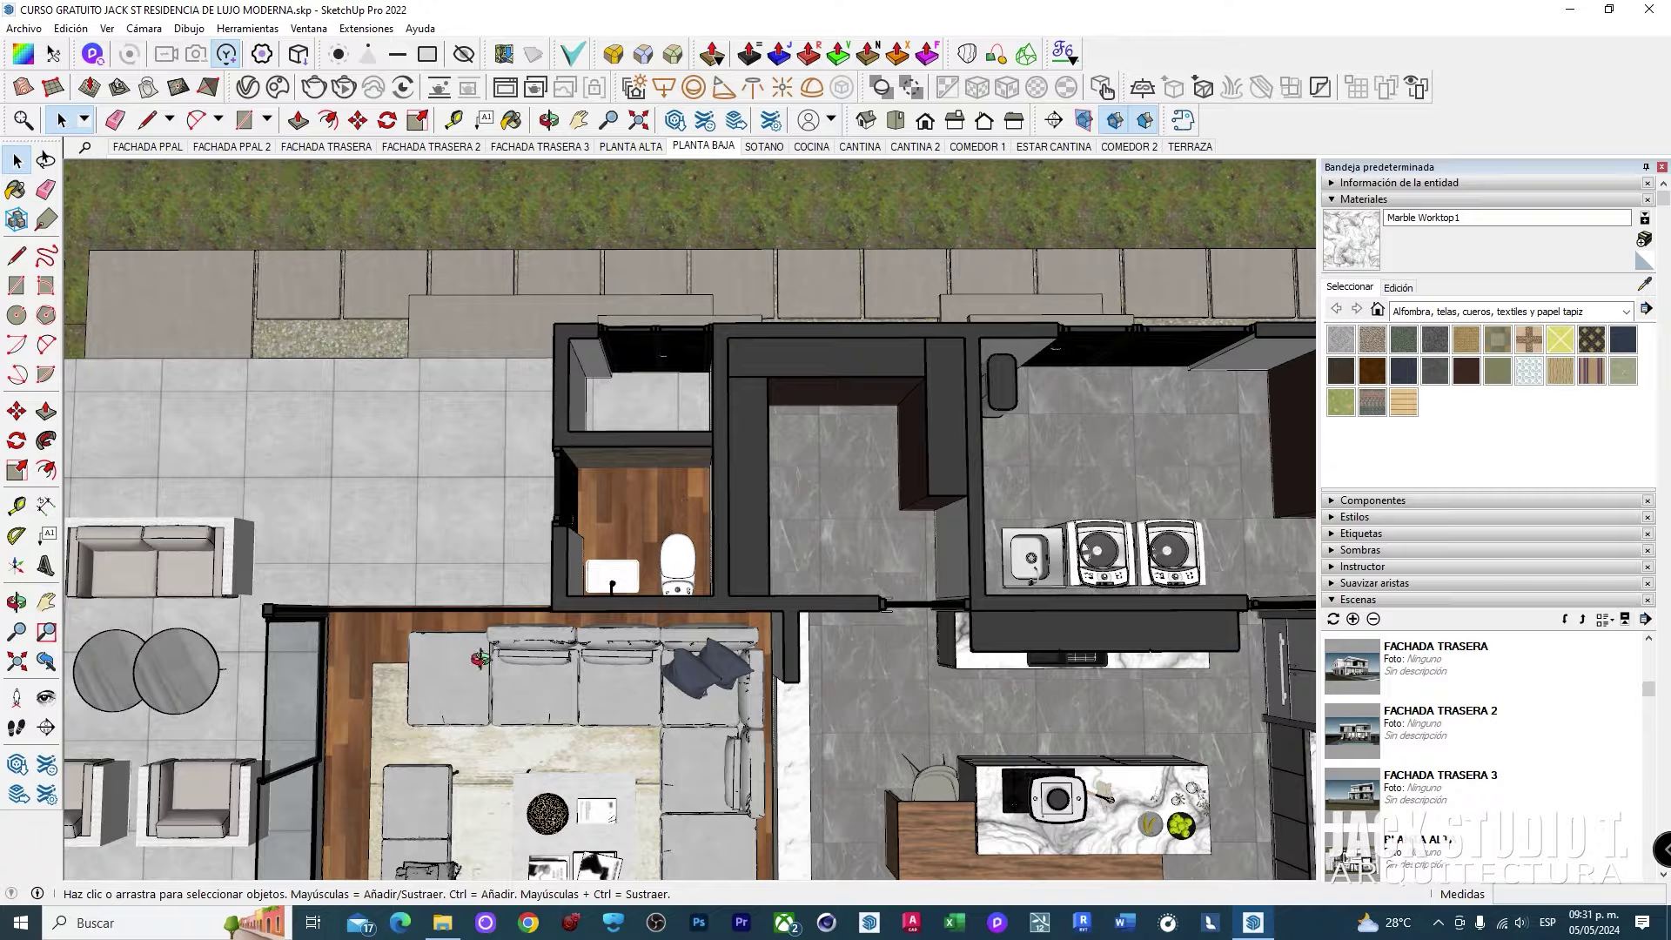
pyautogui.scroll(-3, 479, 659)
pyautogui.moveTo(478, 658)
pyautogui.mouseDown(button='middle')
pyautogui.moveTo(791, 409)
pyautogui.moveTo(451, 687)
pyautogui.mouseUp(button='middle')
# Step: Look straight down on the bathroom and kitchen, shifting to include the stairs
pyautogui.moveTo(840, 489)
pyautogui.mouseDown(button='middle')
pyautogui.moveTo(644, 456)
pyautogui.moveTo(672, 492)
pyautogui.mouseUp(button='middle')
pyautogui.scroll(3, 644, 457)
pyautogui.scroll(3, 644, 457)
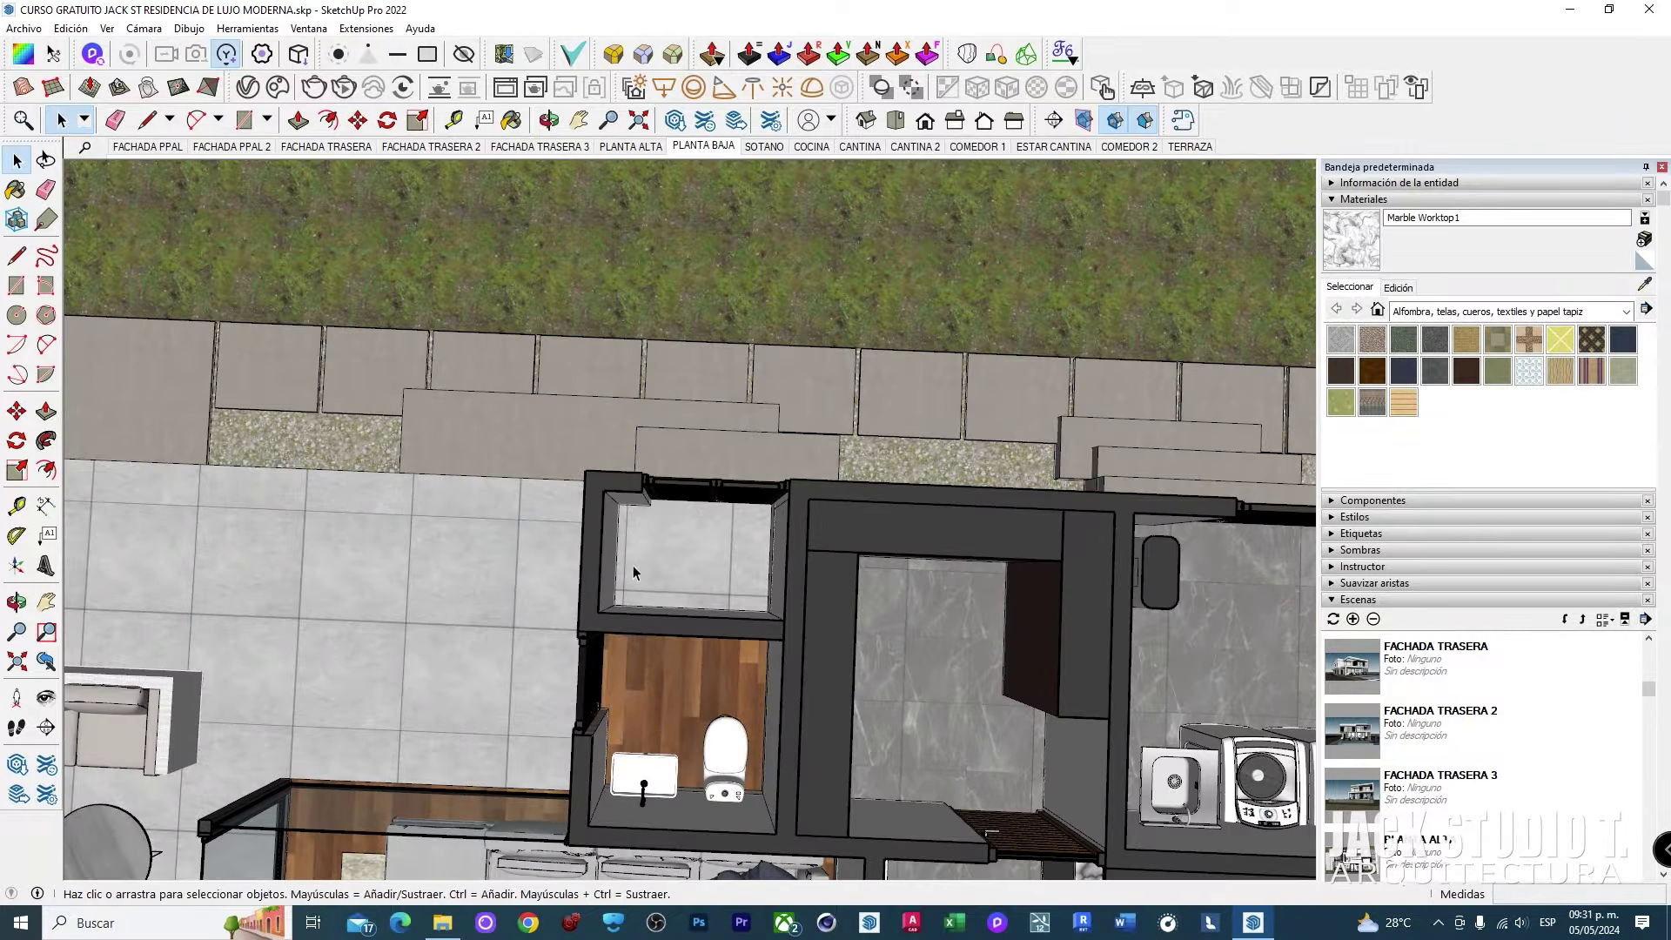
pyautogui.scroll(-1, 601, 567)
pyautogui.scroll(-1, 609, 570)
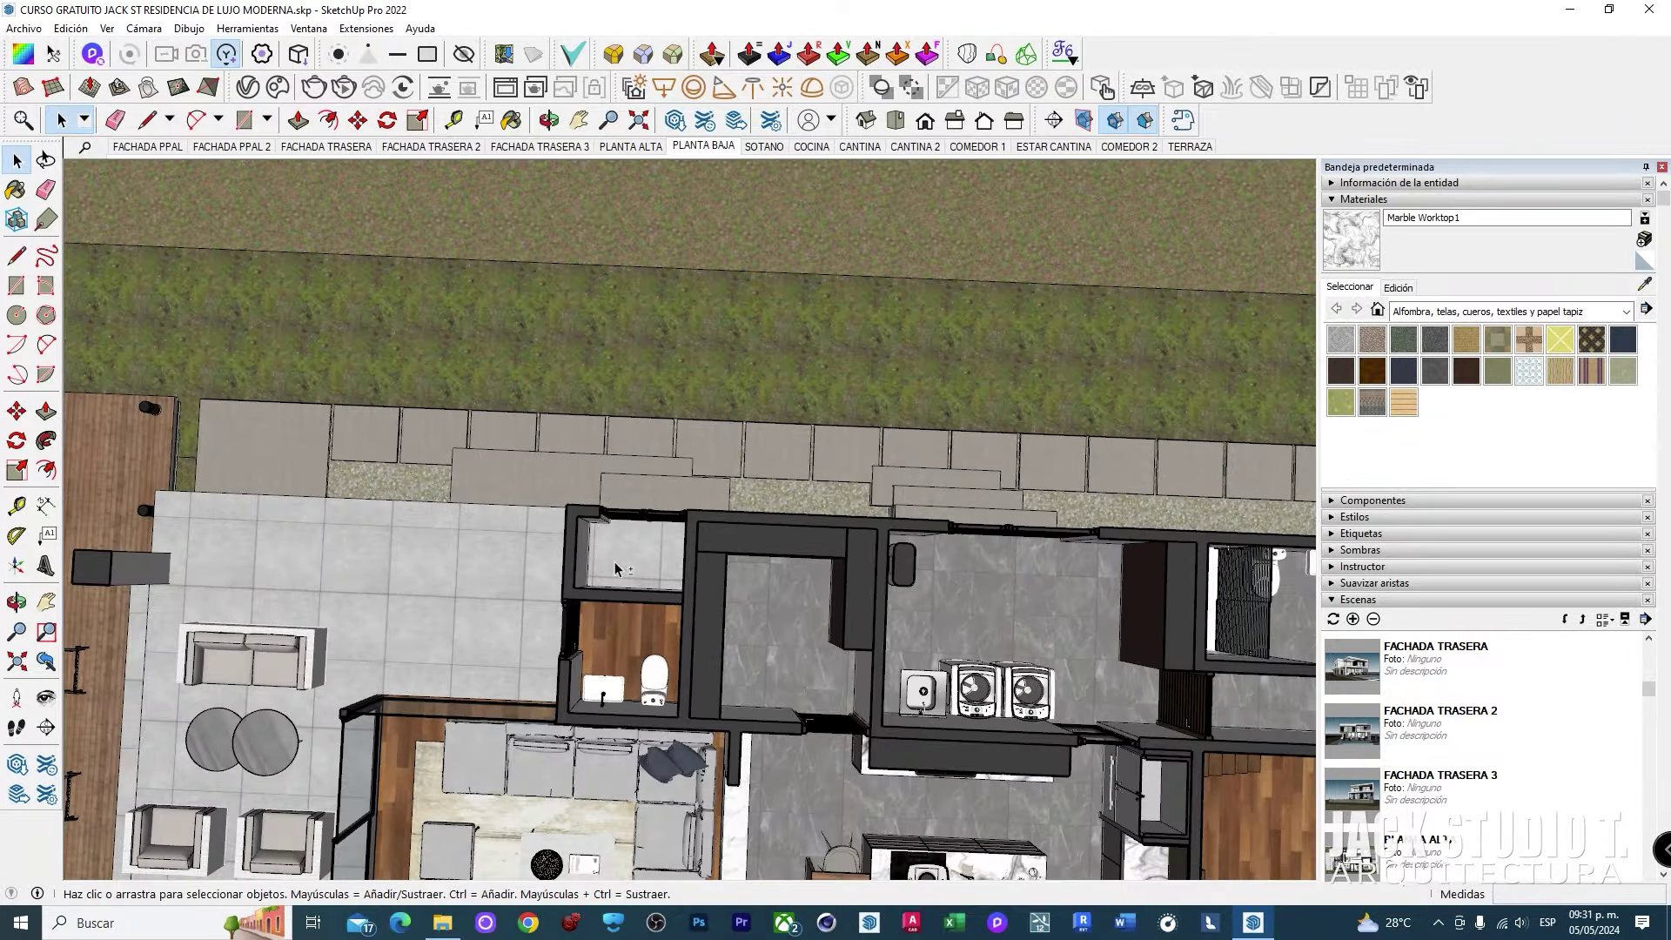
pyautogui.scroll(-1, 623, 570)
pyautogui.scroll(-1, 522, 435)
pyautogui.moveTo(659, 307); pyautogui.dragTo(743, 177, button='middle')
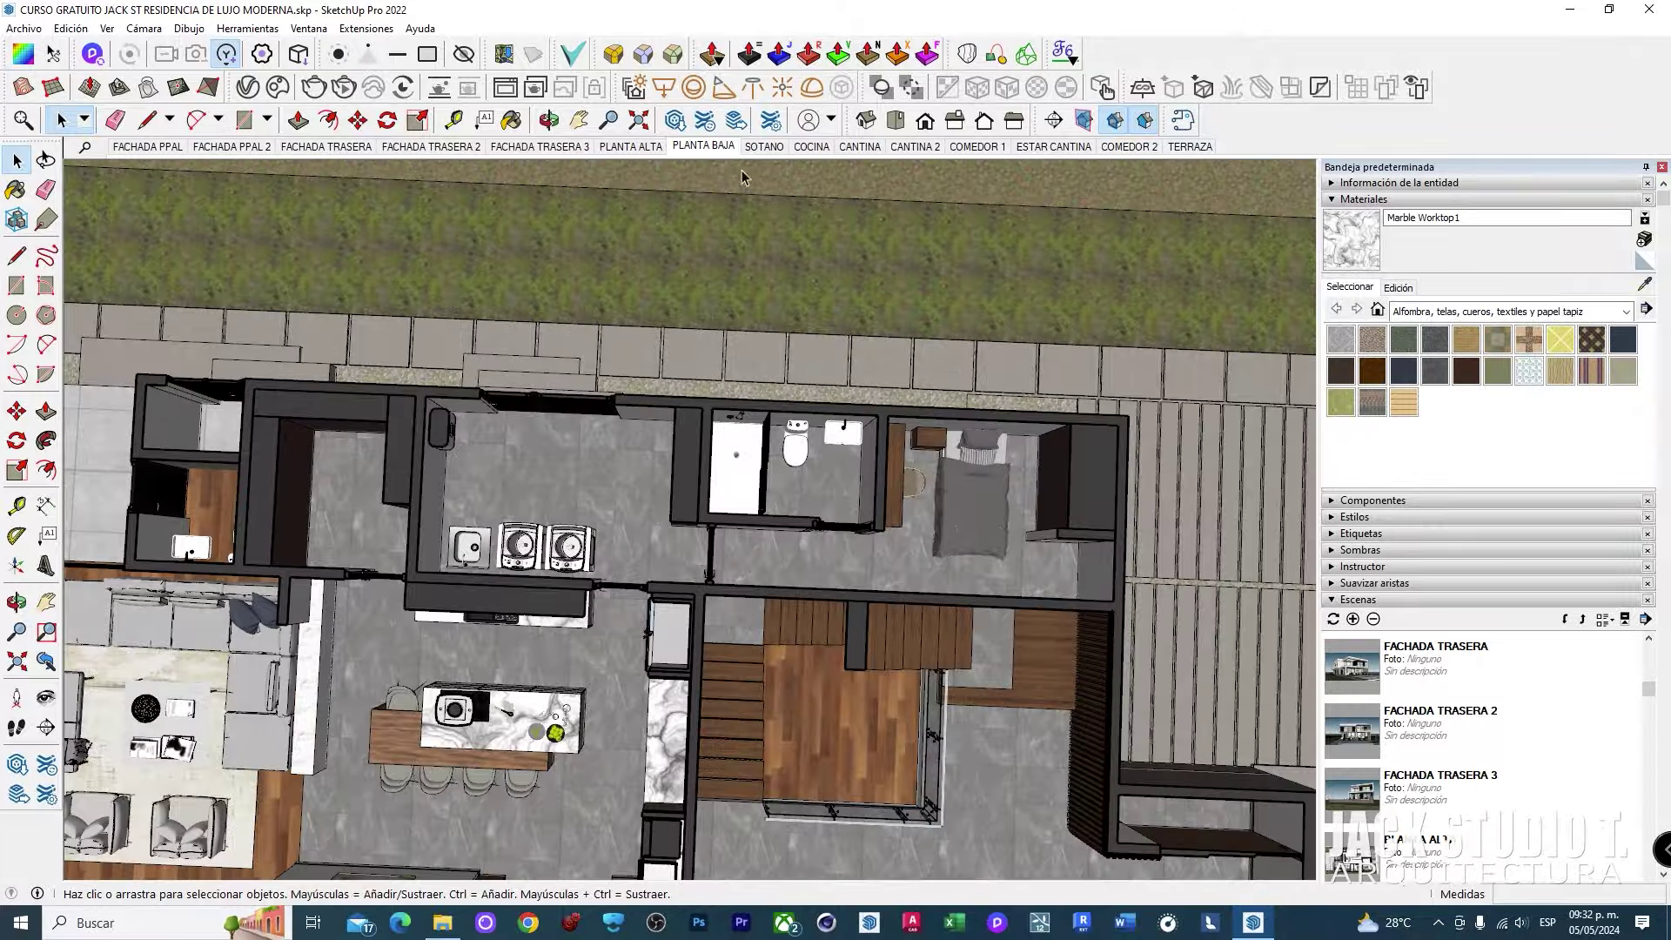
# Step: Go to the PLANTA ALTA scene and orbit around the central upper-floor rooms
pyautogui.click(634, 147)
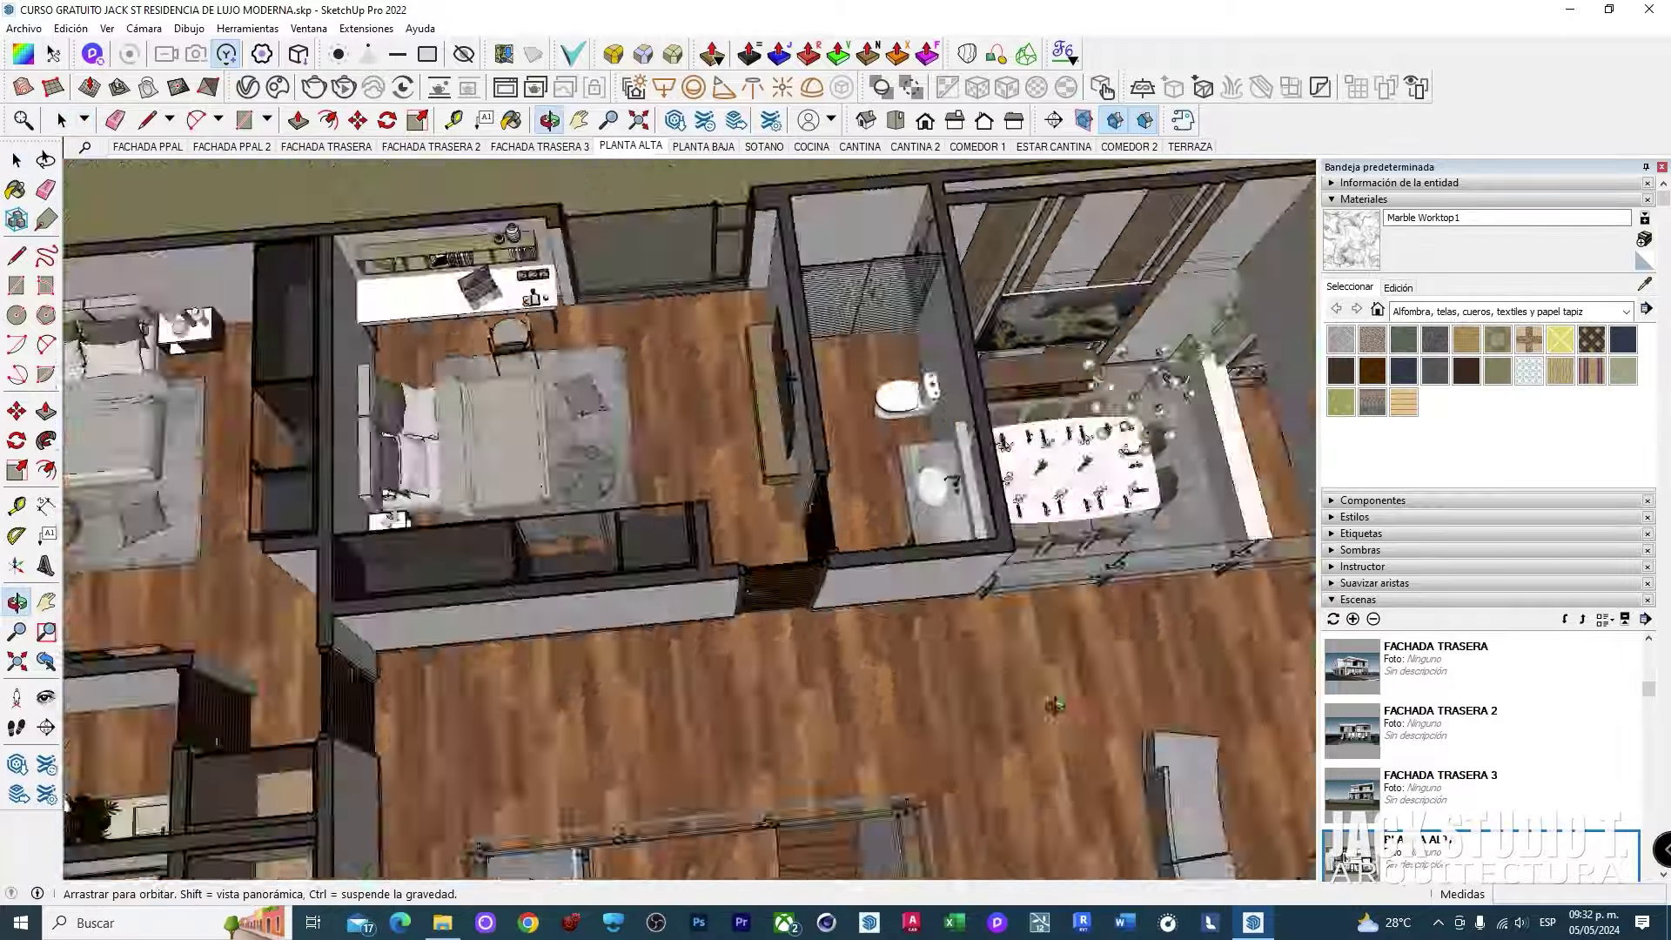
pyautogui.press('o')
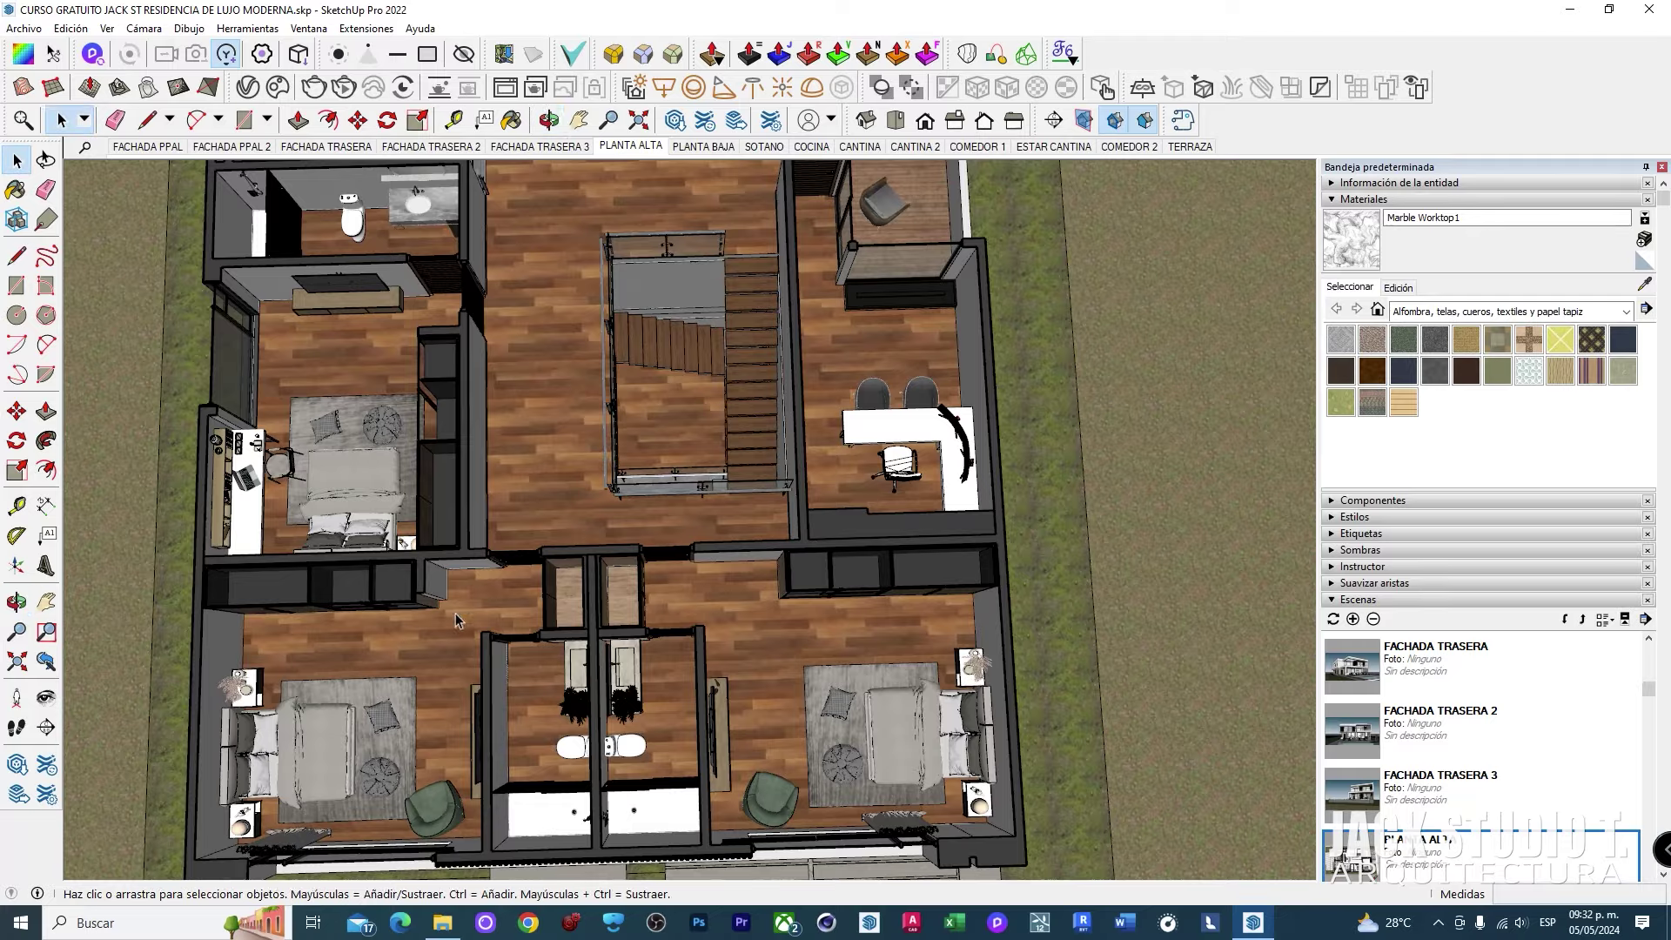
pyautogui.moveTo(350, 413); pyautogui.dragTo(567, 319, button='middle')
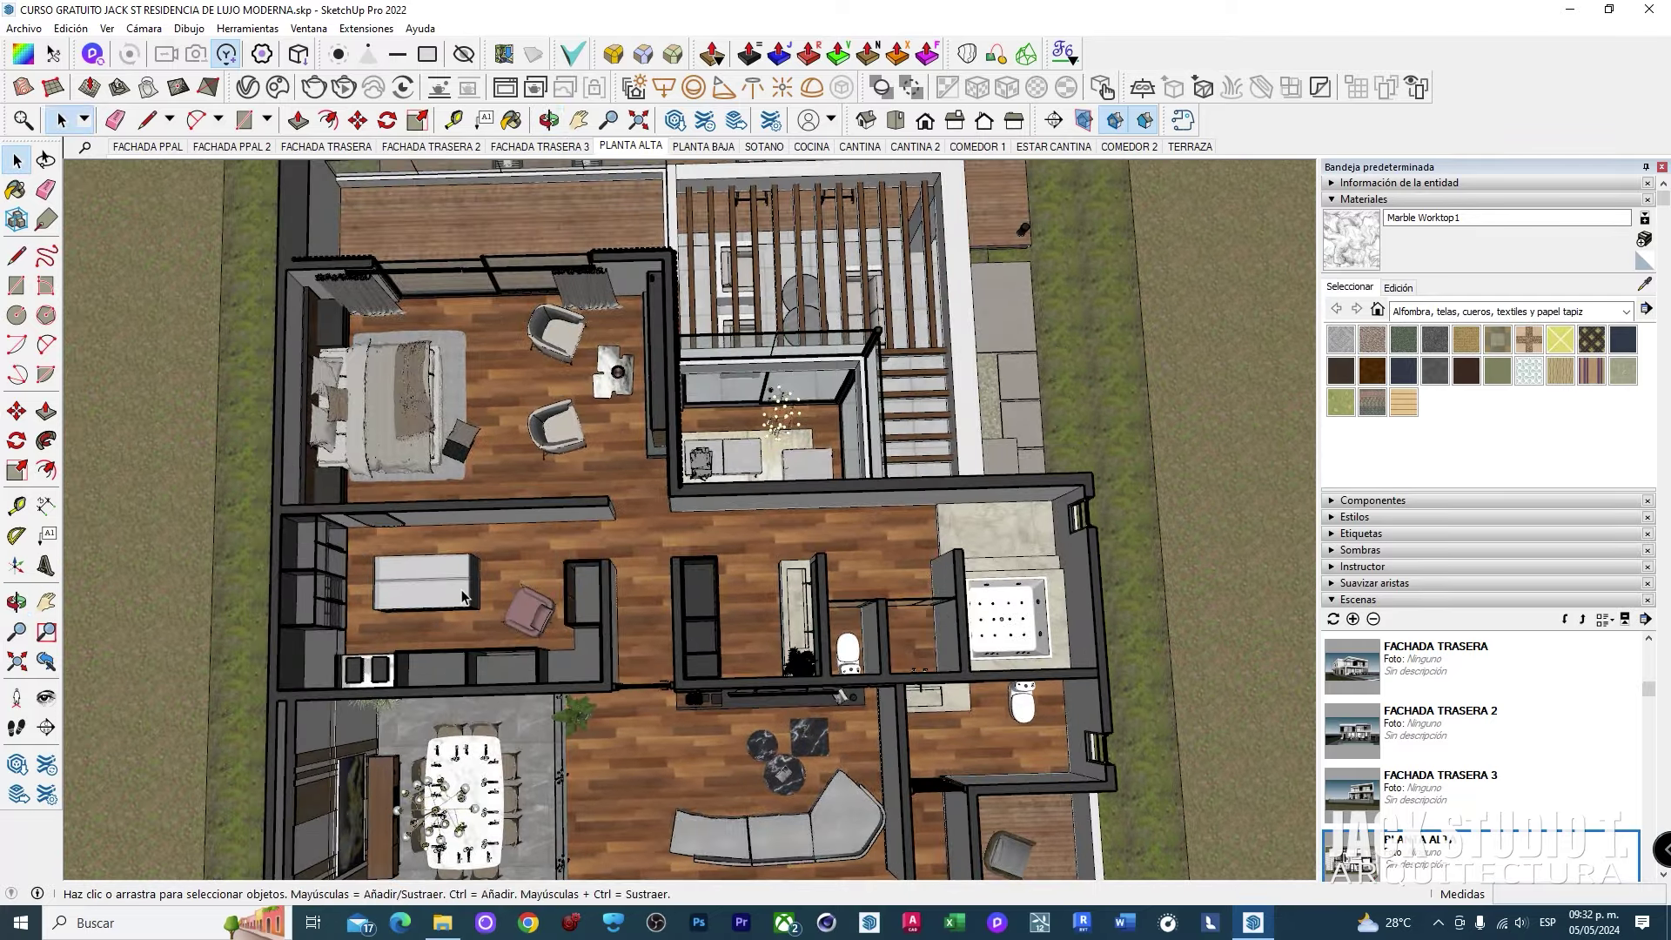
pyautogui.scroll(5, 463, 597)
pyautogui.moveTo(463, 597)
pyautogui.mouseDown(button='middle')
pyautogui.moveTo(560, 462)
pyautogui.moveTo(1005, 632)
pyautogui.mouseUp(button='middle')
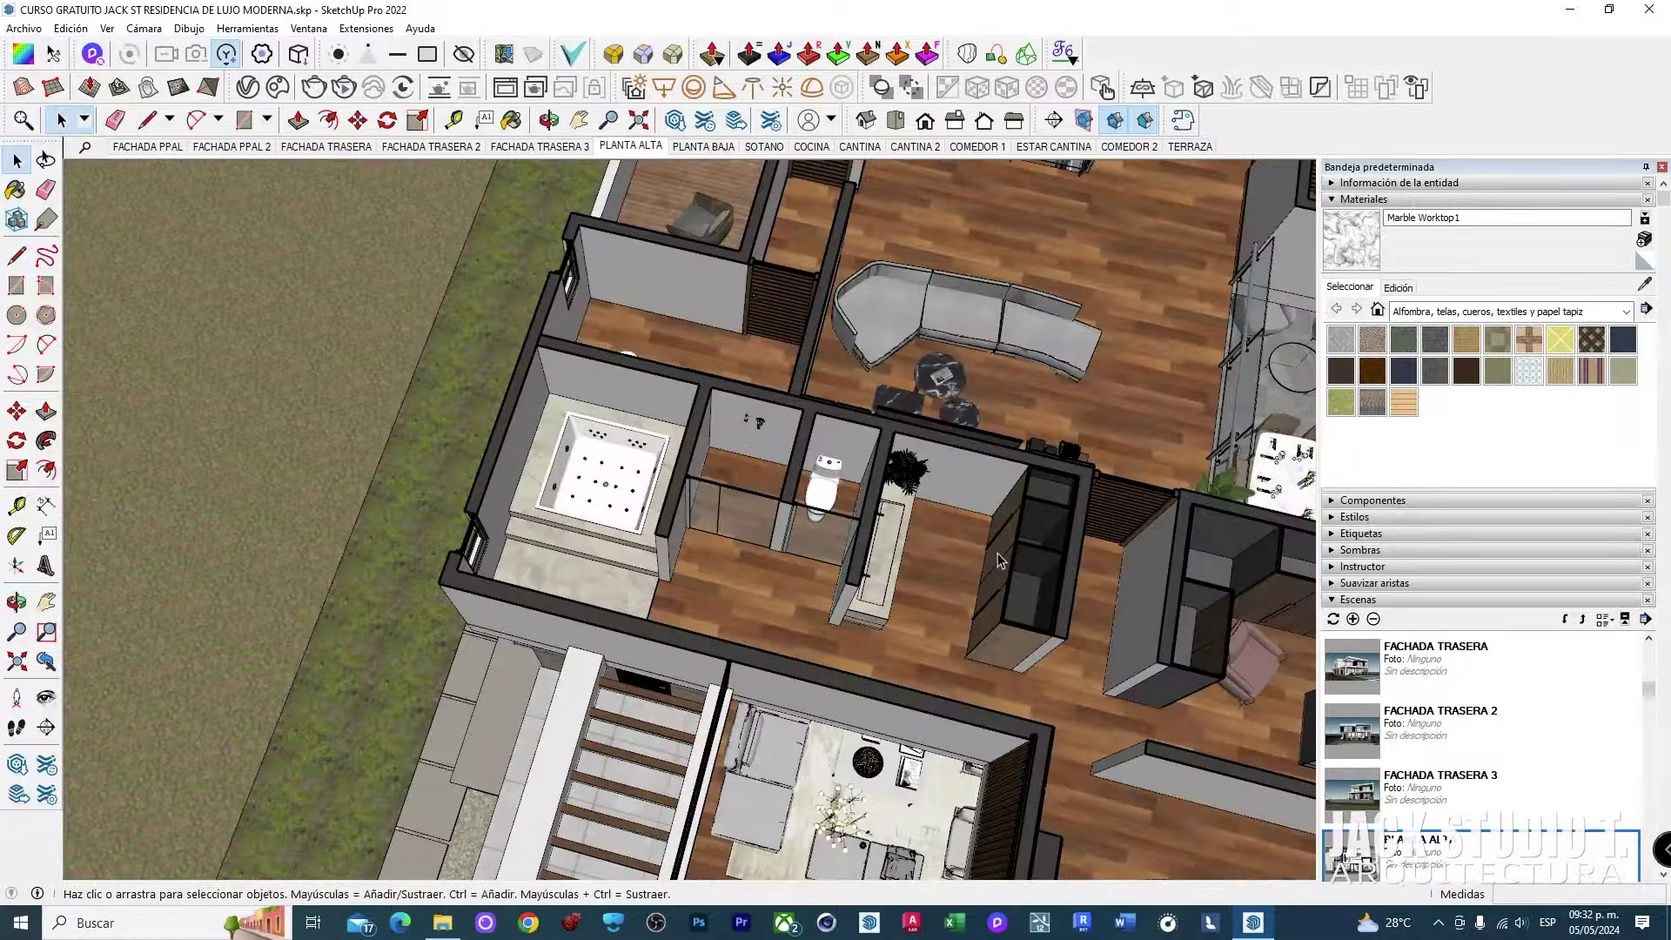
# Step: Orbit past the living room, stairs and terrace to a tilted overview of the upper floor
pyautogui.moveTo(999, 561)
pyautogui.mouseDown(button='middle')
pyautogui.moveTo(740, 583)
pyautogui.moveTo(897, 615)
pyautogui.moveTo(663, 704)
pyautogui.mouseUp(button='middle')
pyautogui.scroll(-3, 731, 587)
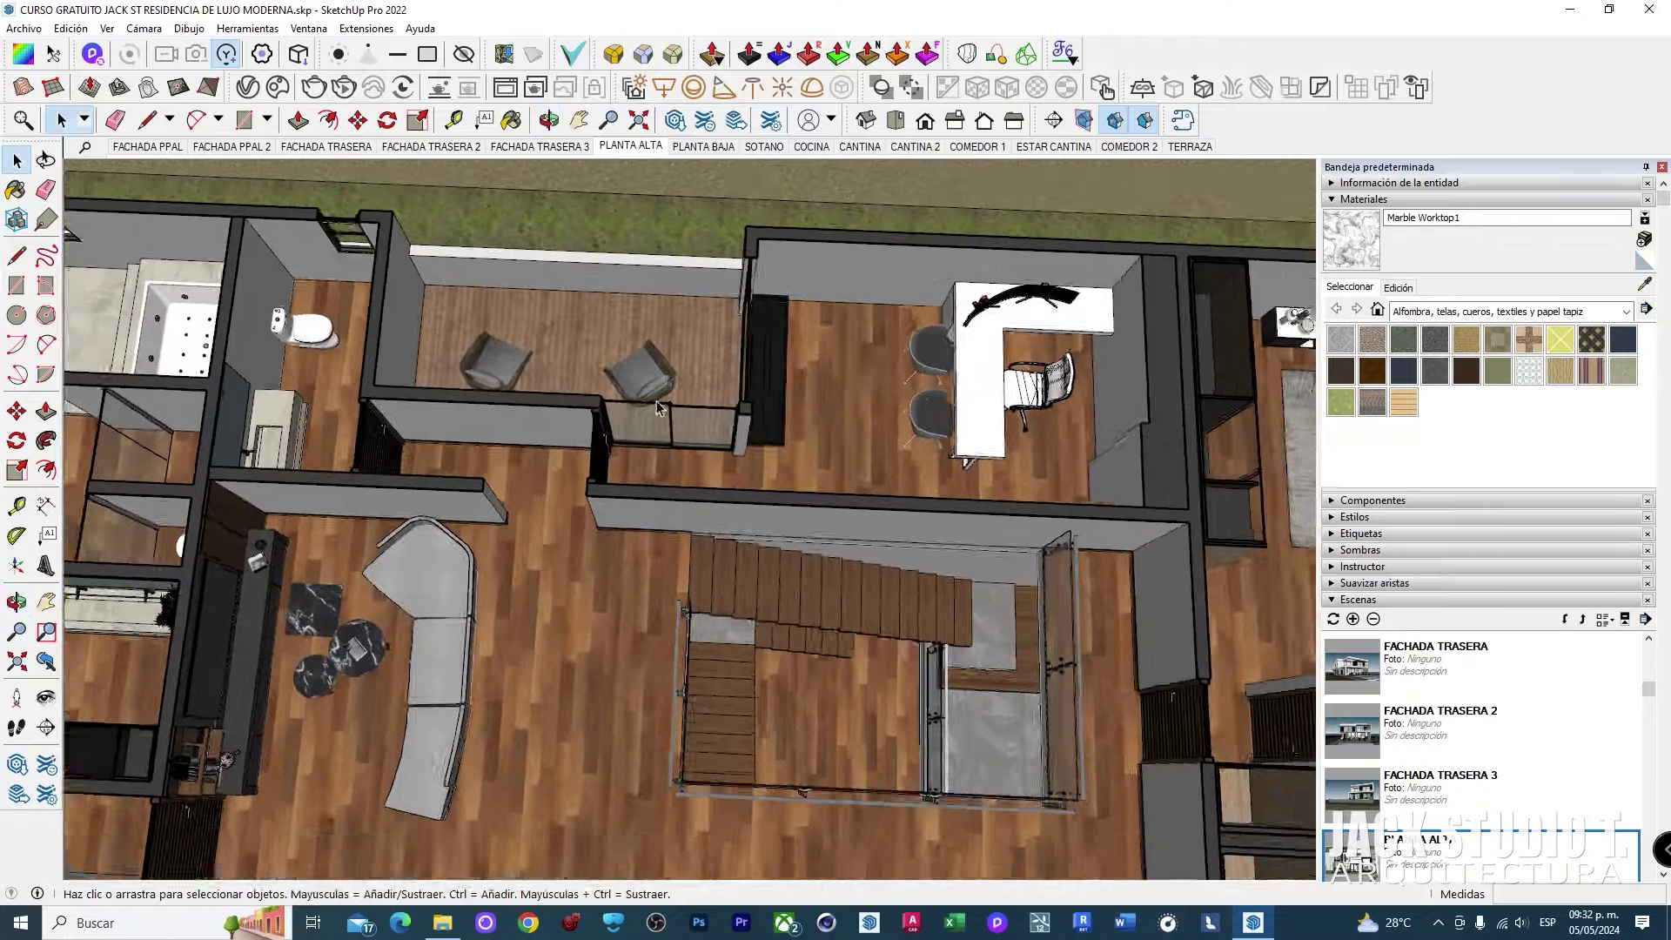
pyautogui.scroll(3, 663, 705)
pyautogui.moveTo(1092, 470)
pyautogui.mouseDown(button='middle')
pyautogui.moveTo(846, 590)
pyautogui.moveTo(854, 576)
pyautogui.mouseUp(button='middle')
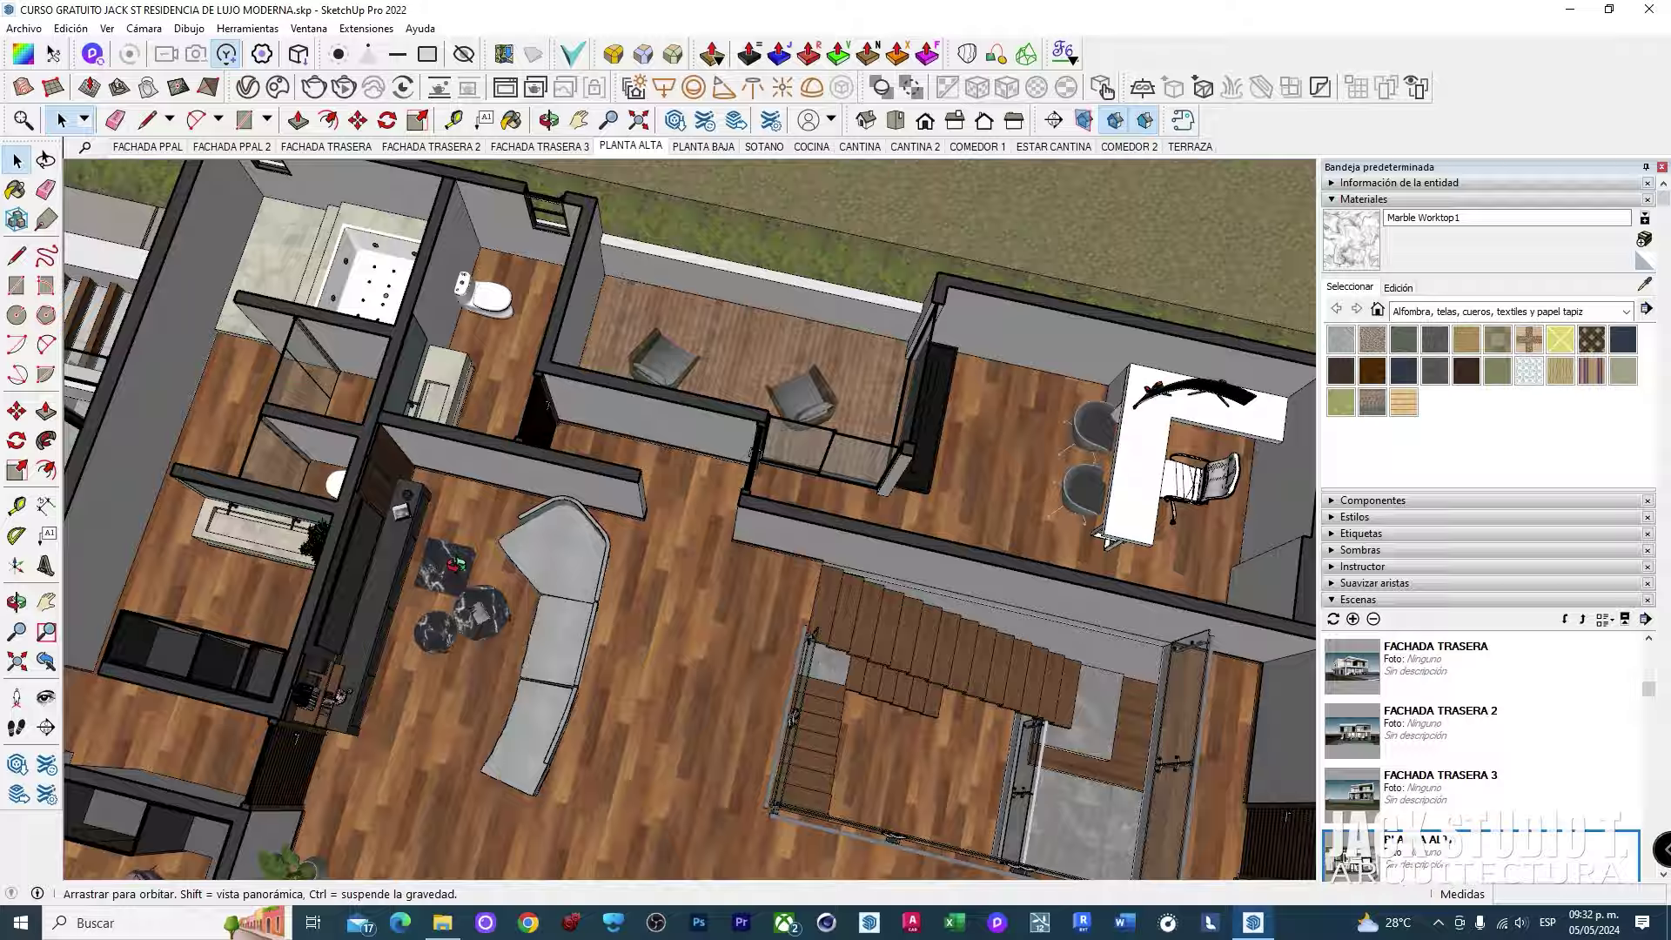
pyautogui.moveTo(529, 642); pyautogui.dragTo(755, 462, button='middle')
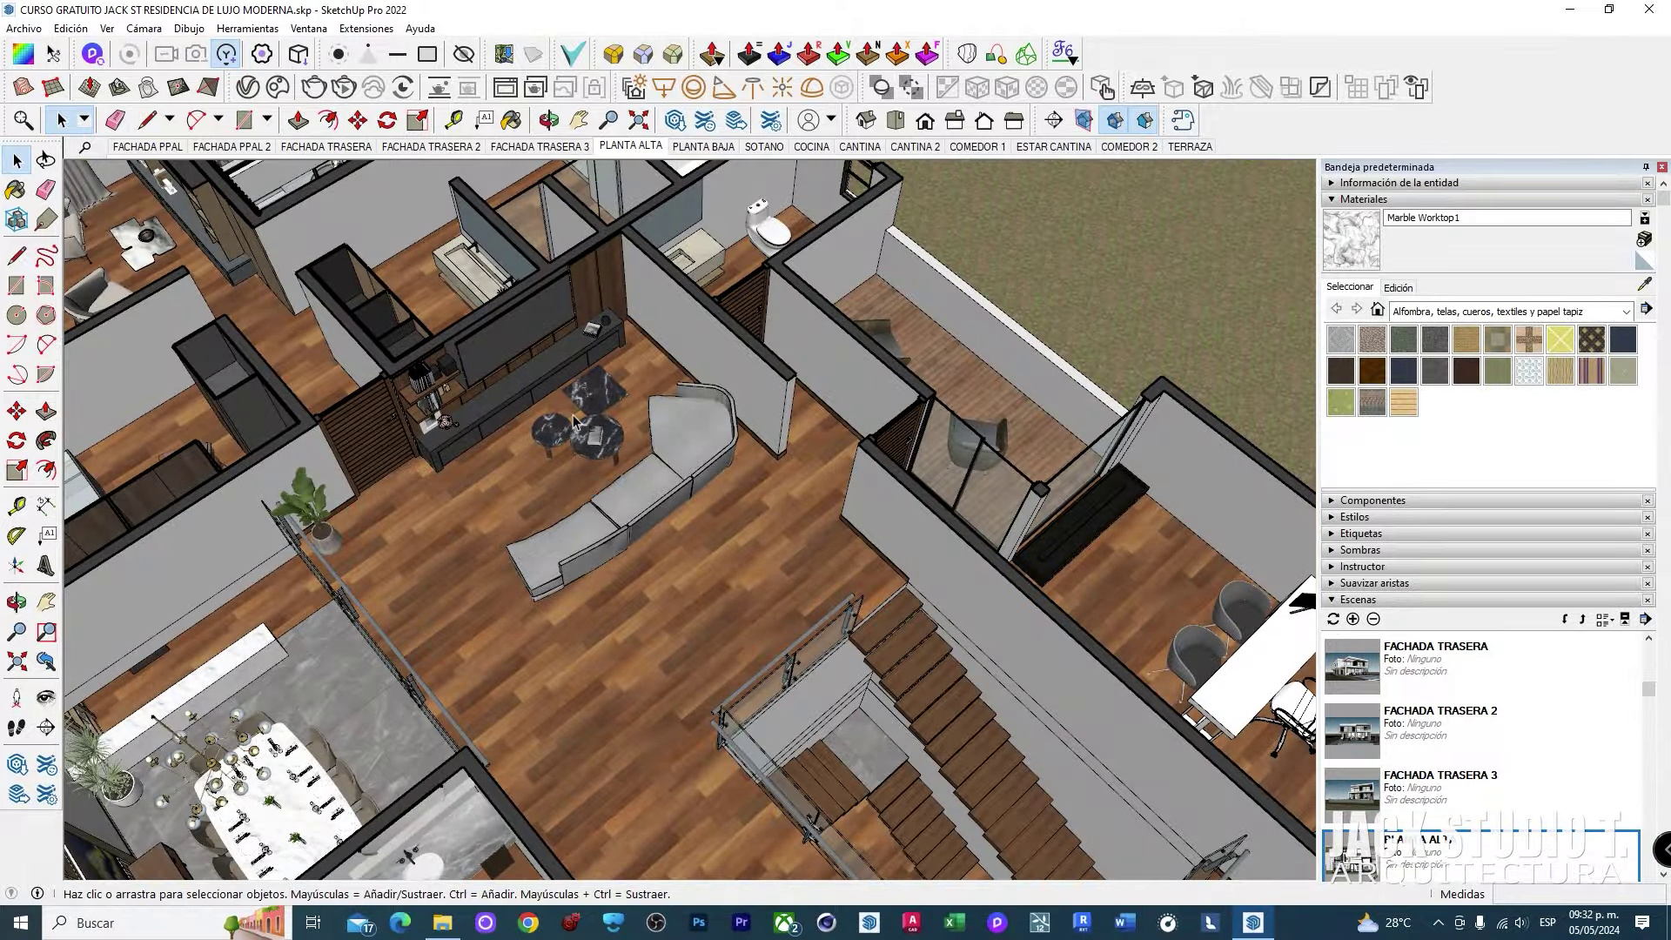
pyautogui.moveTo(573, 421); pyautogui.dragTo(943, 644, button='middle')
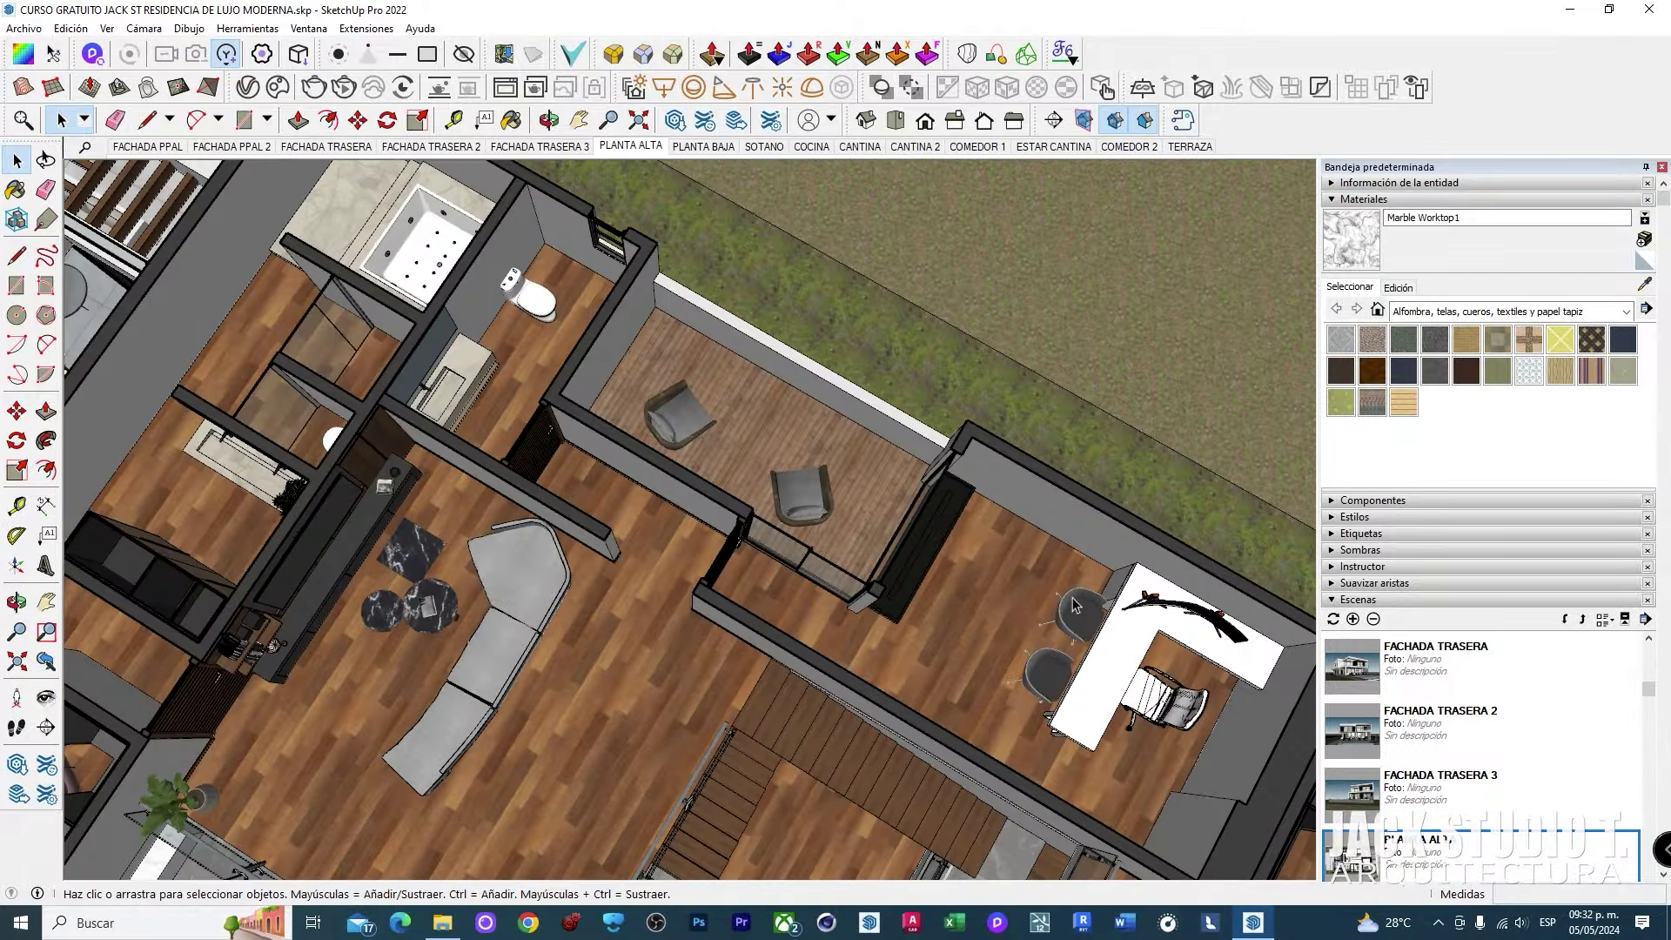
pyautogui.moveTo(1074, 605); pyautogui.dragTo(618, 520, button='middle')
pyautogui.moveTo(805, 463)
pyautogui.mouseDown(button='middle')
pyautogui.moveTo(638, 493)
pyautogui.moveTo(822, 513)
pyautogui.moveTo(1070, 497)
pyautogui.mouseUp(button='middle')
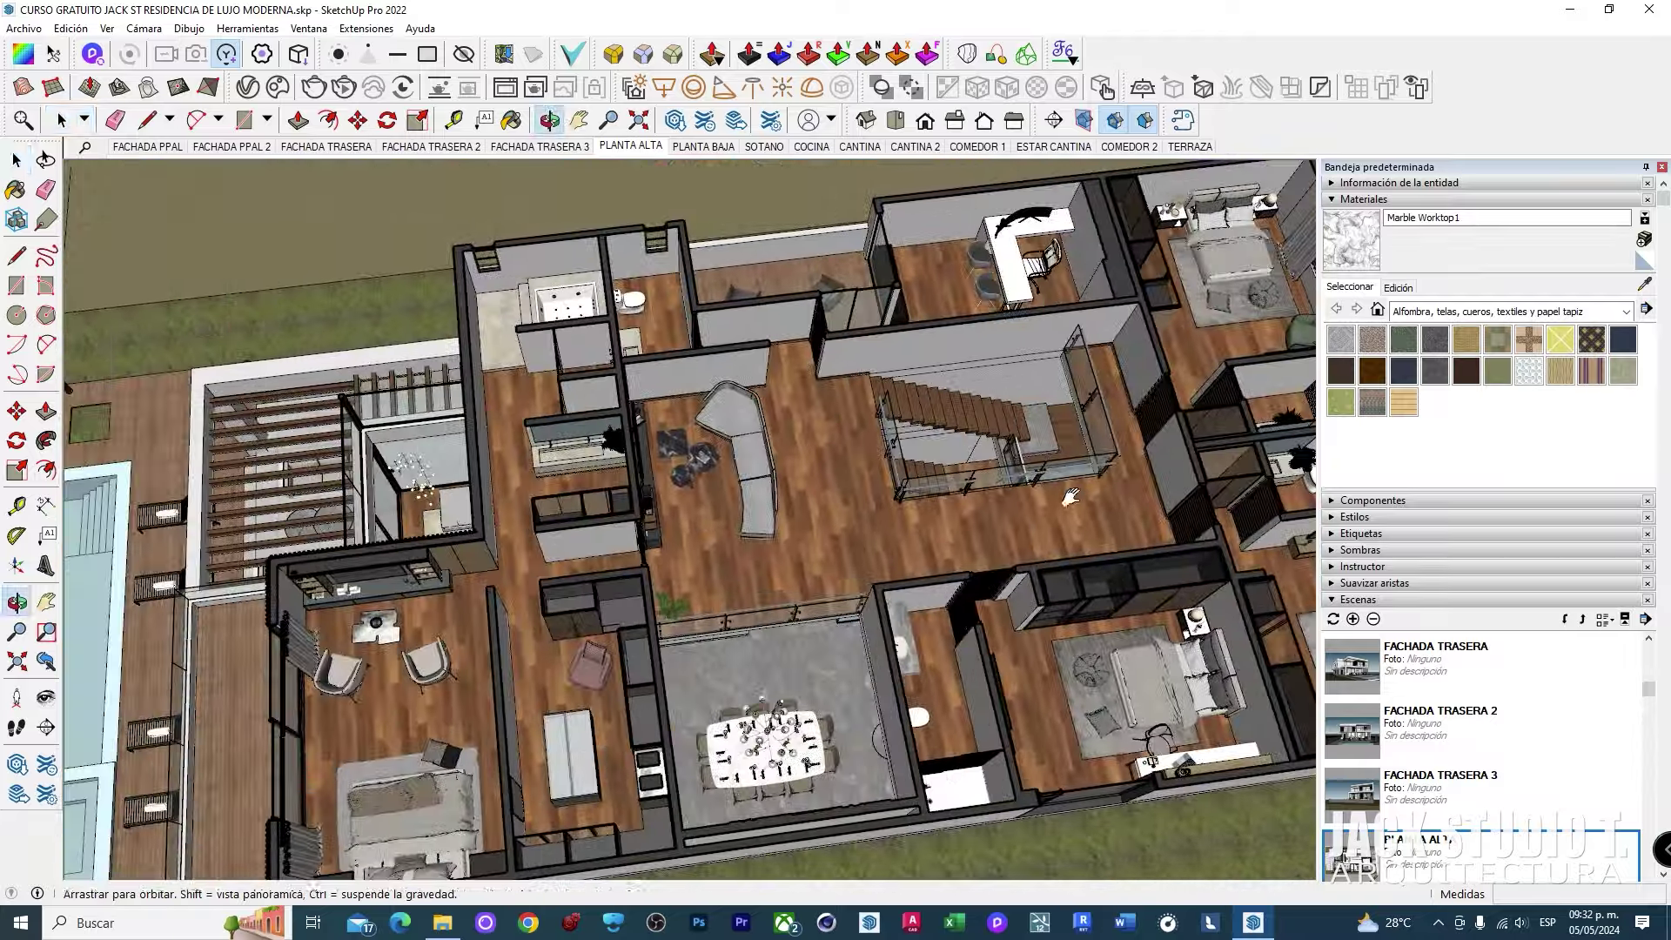
# Step: Orbit around the kitchen from the COCINA scene, then restore its saved view
pyautogui.click(813, 148)
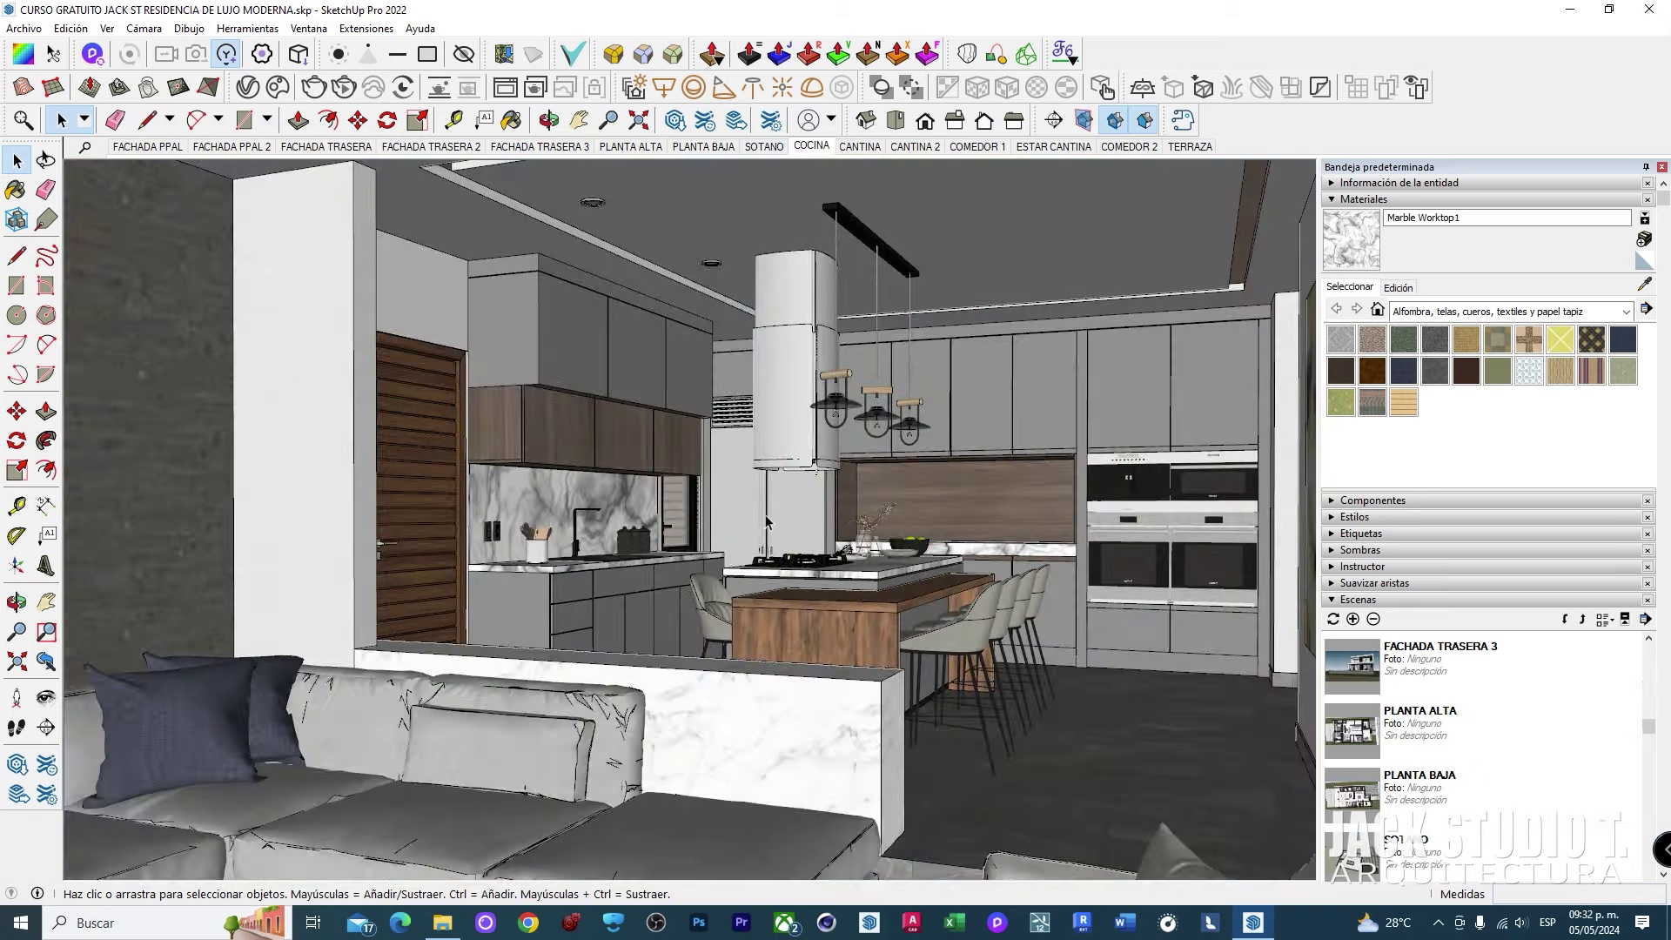
pyautogui.moveTo(998, 548); pyautogui.dragTo(851, 570, button='middle')
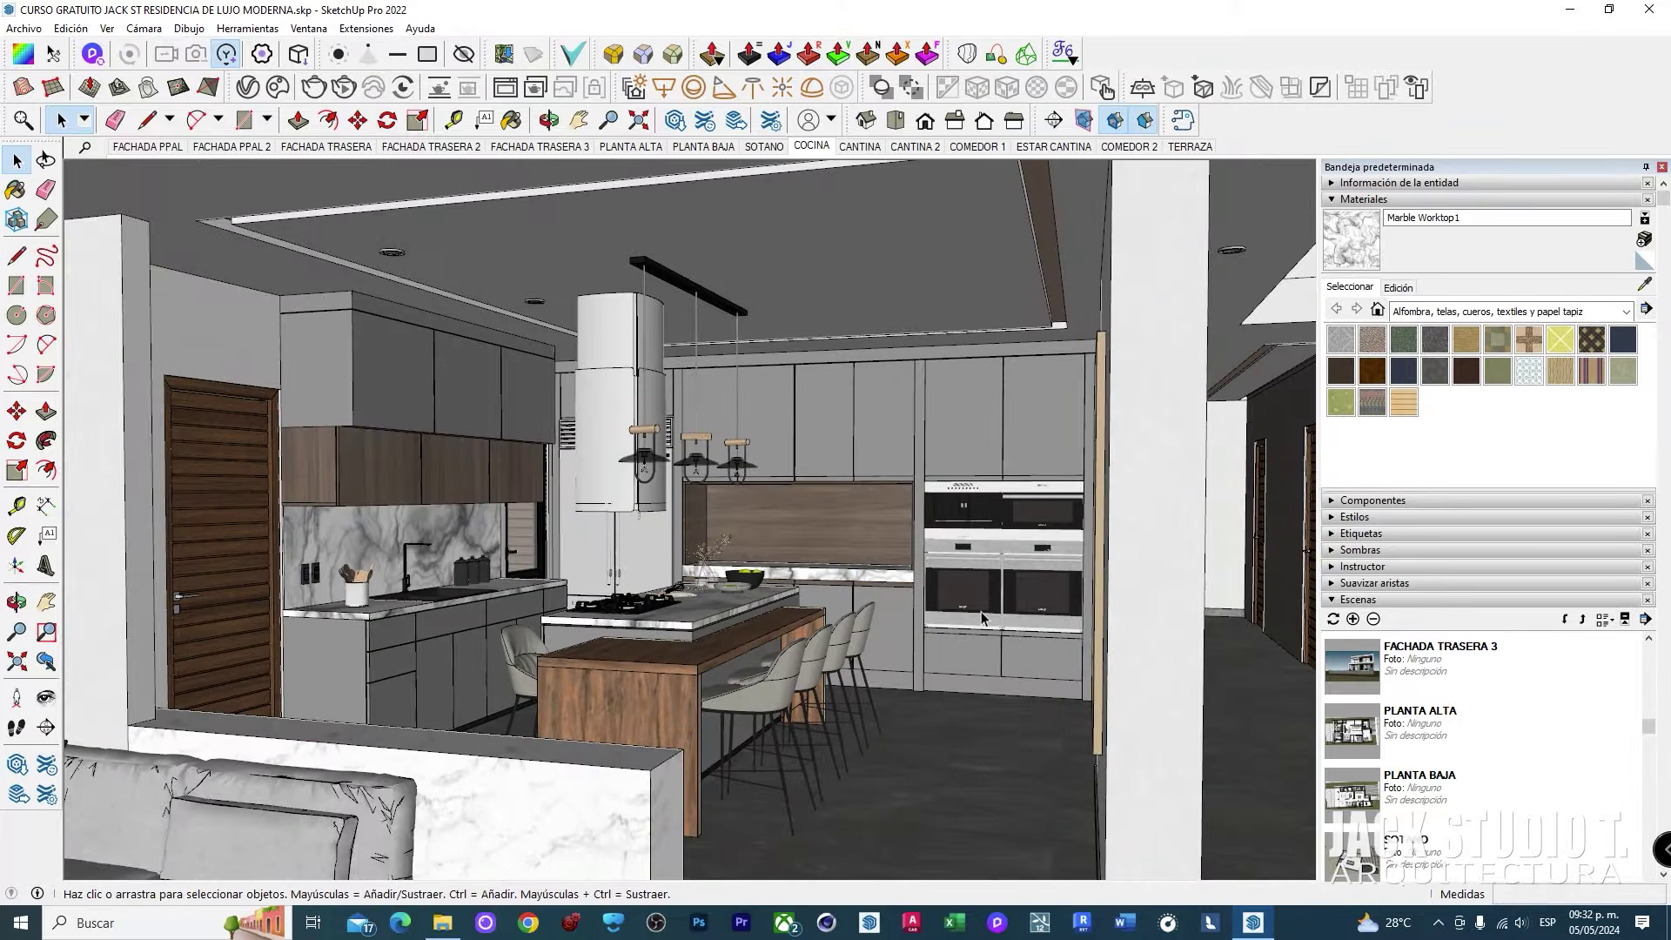
pyautogui.moveTo(982, 617)
pyautogui.mouseDown(button='middle')
pyautogui.moveTo(774, 543)
pyautogui.moveTo(517, 381)
pyautogui.mouseUp(button='middle')
pyautogui.keyDown('shift'); pyautogui.moveTo(678, 500); pyautogui.dragTo(828, 502, button='middle'); pyautogui.keyUp('shift')
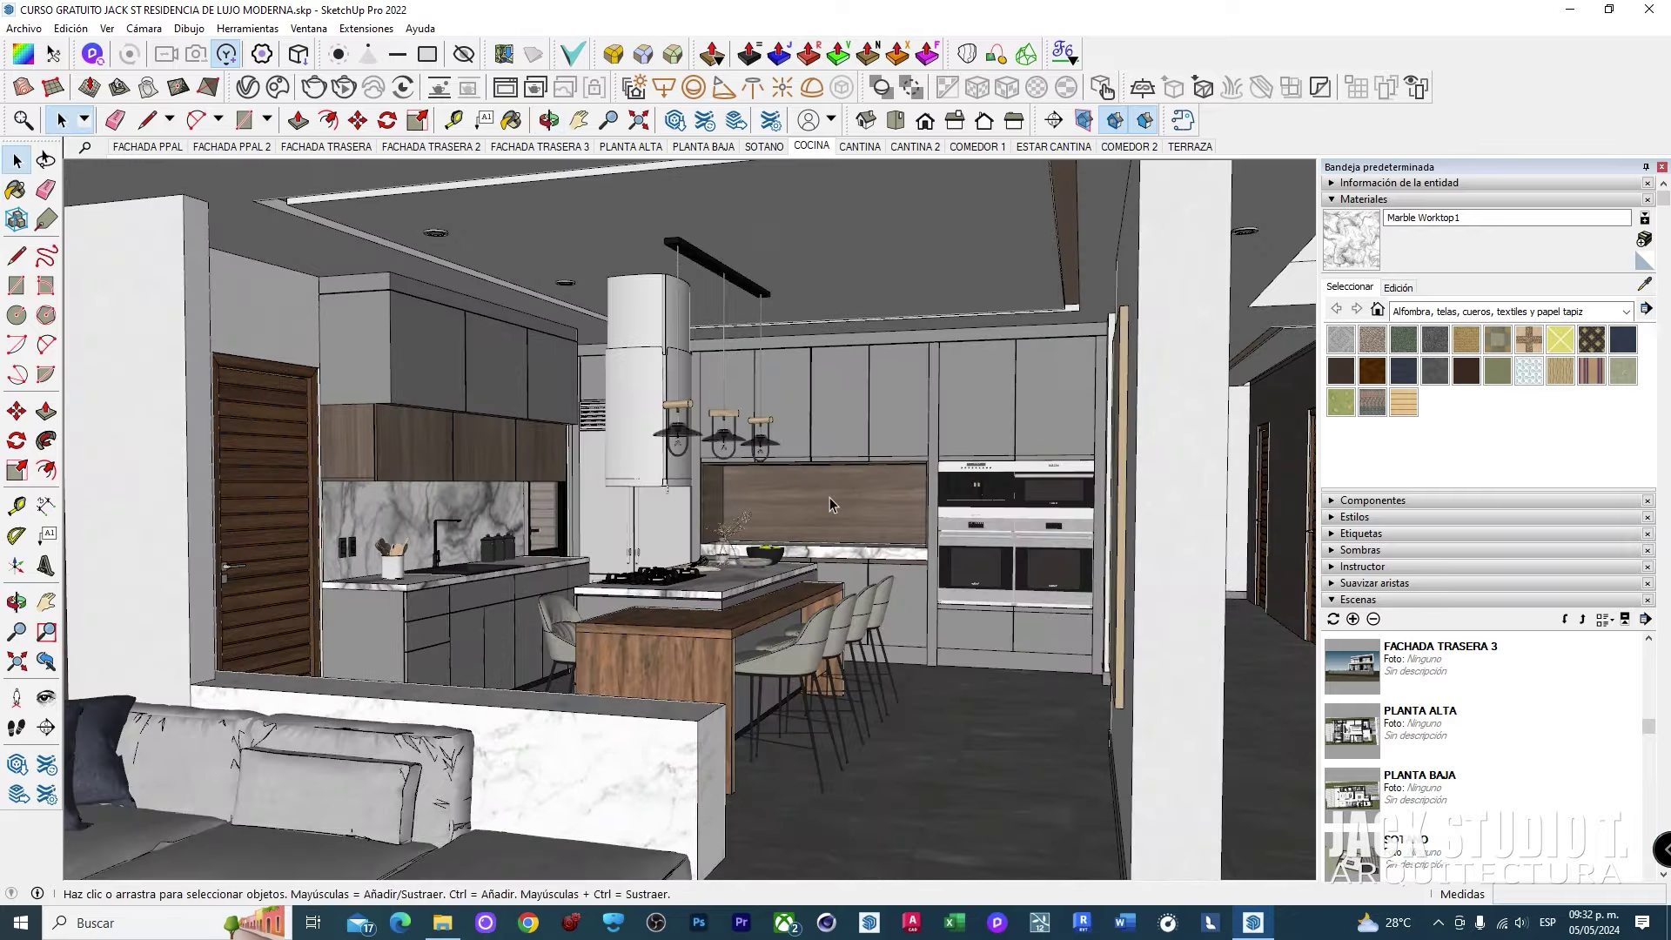
pyautogui.click(811, 146)
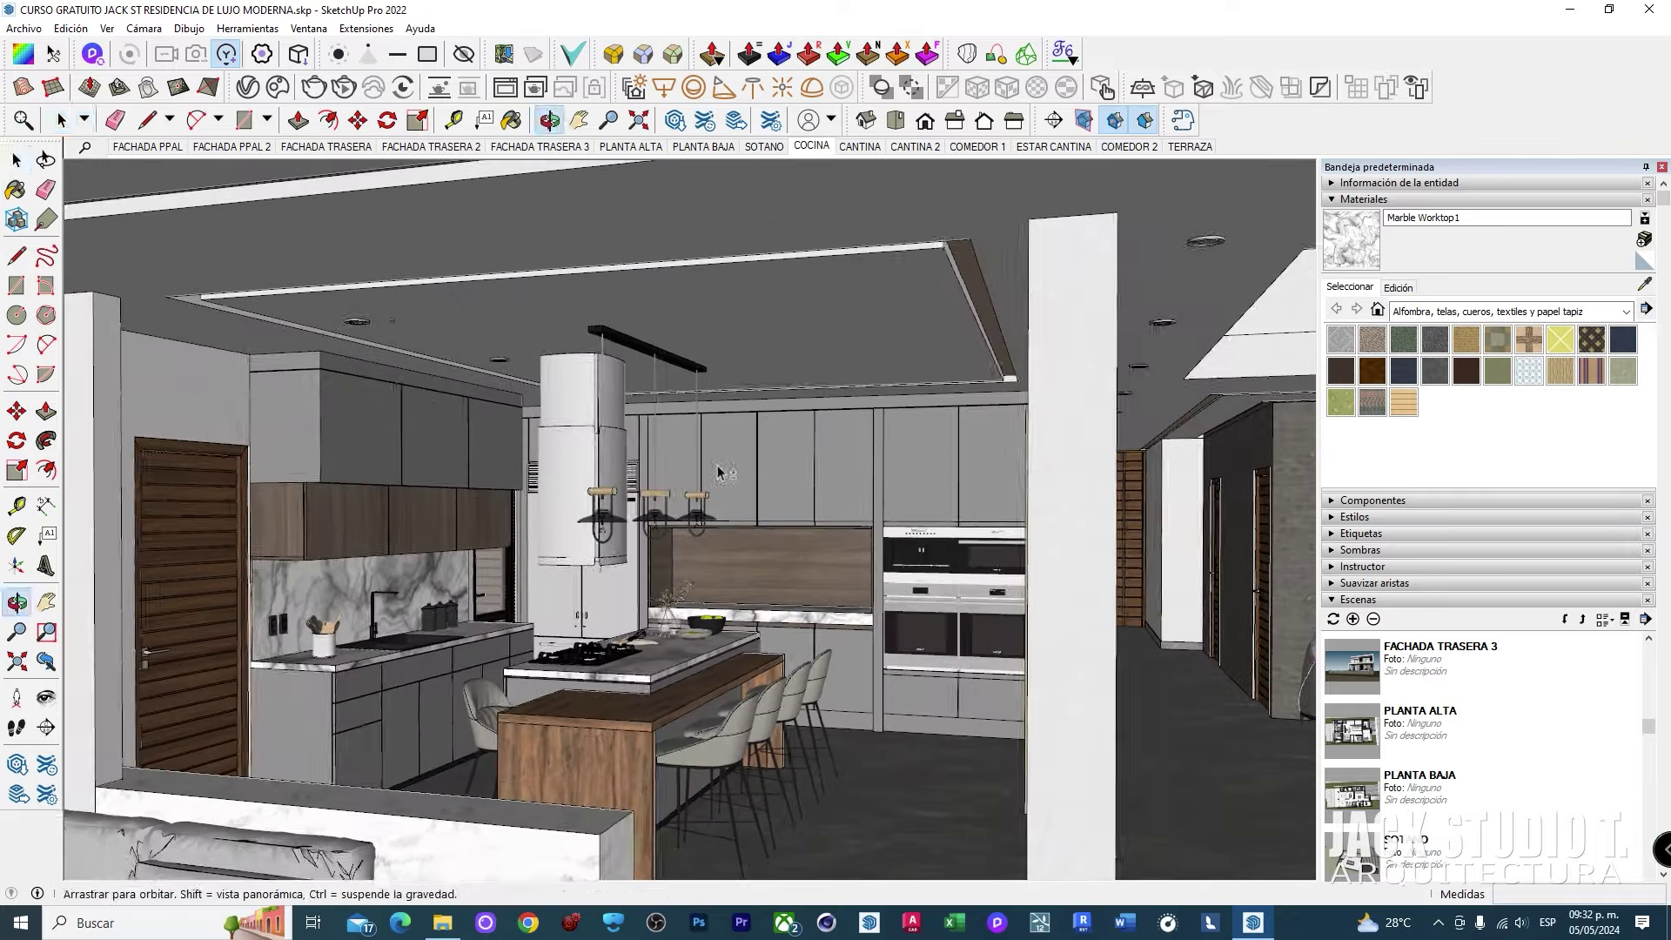
# Step: Step through the CANTINA, CANTINA 2, COMEDOR 1, ESTAR CANTINA, COMEDOR 2 and TERRAZA scenes
pyautogui.click(861, 148)
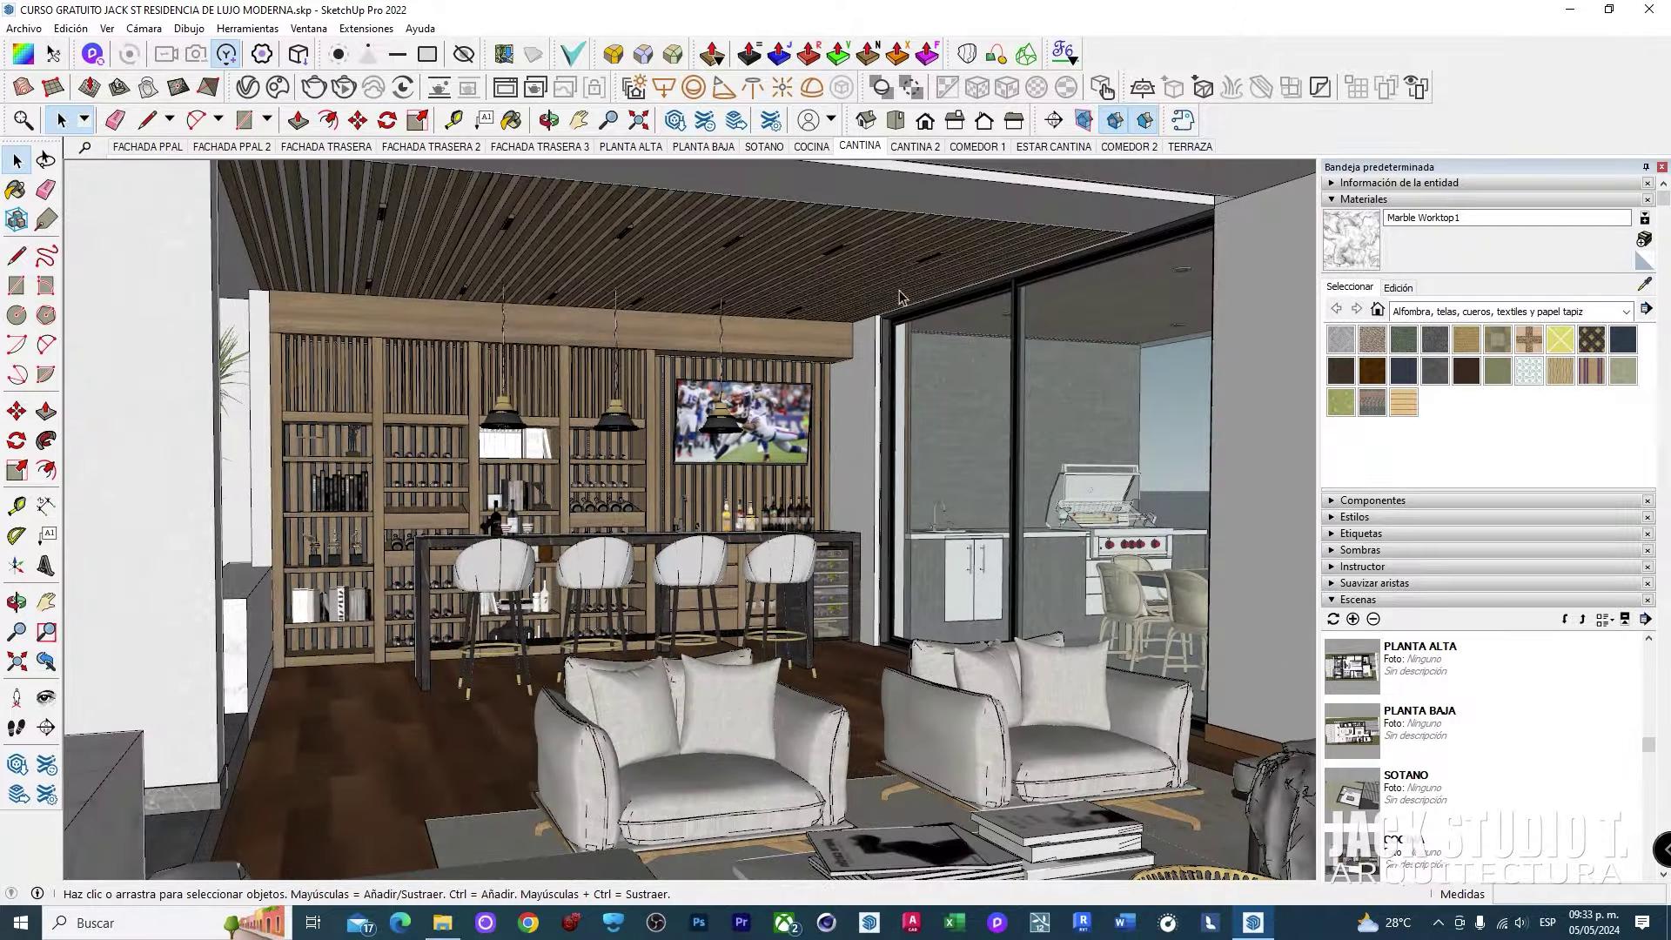
pyautogui.click(905, 149)
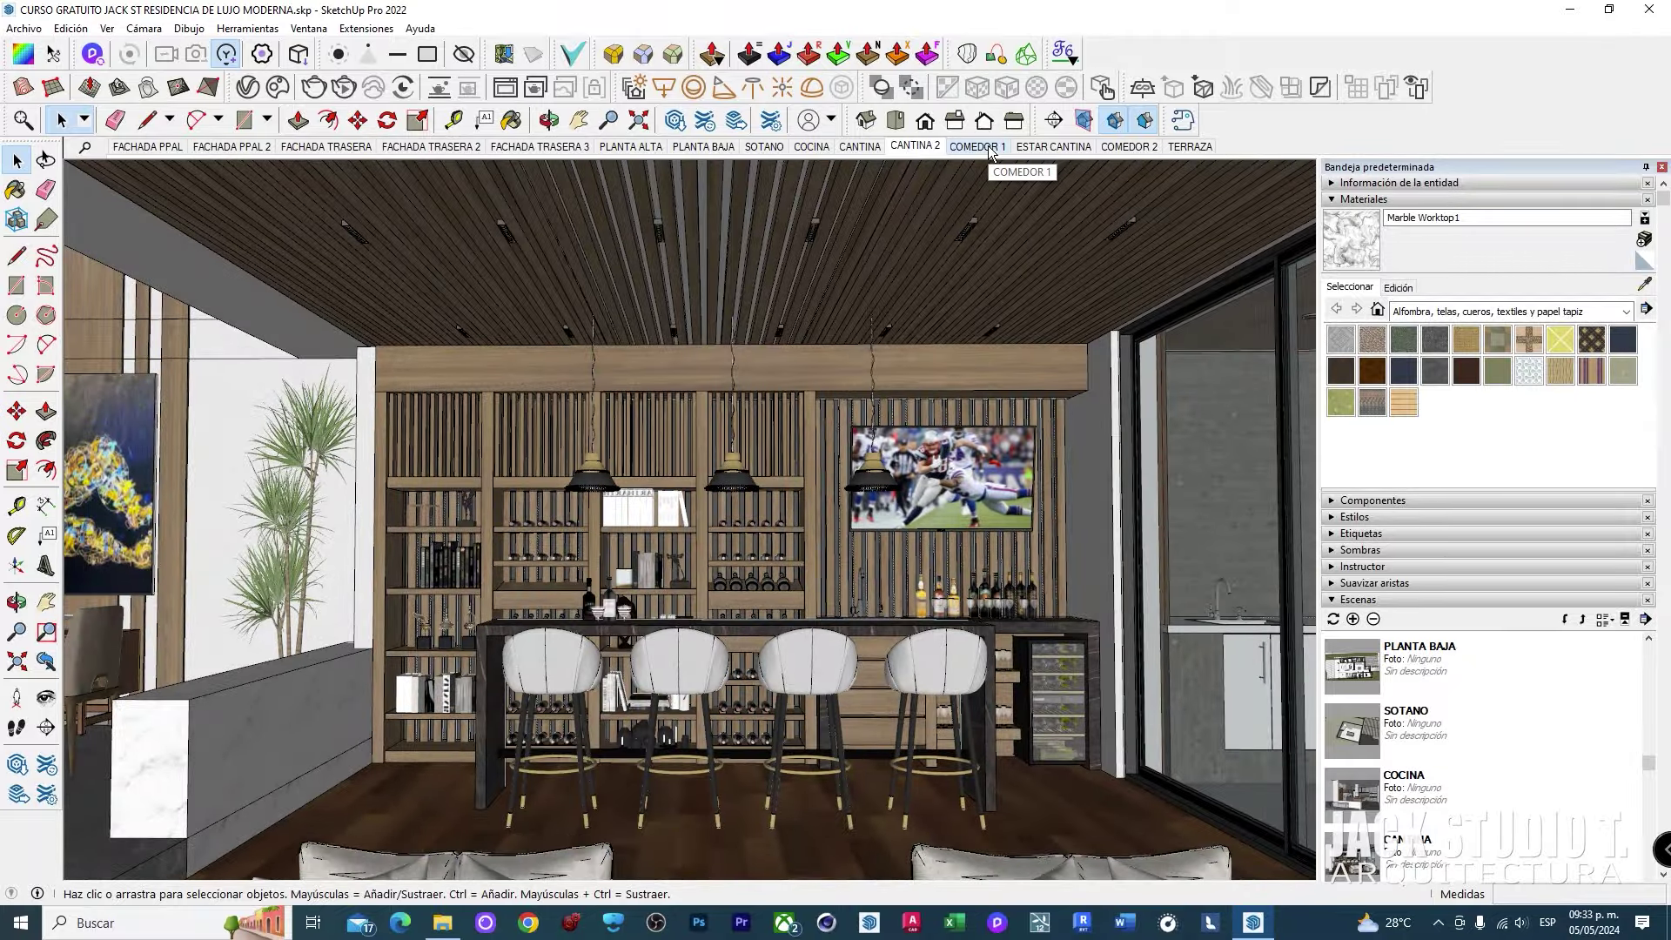
pyautogui.click(989, 148)
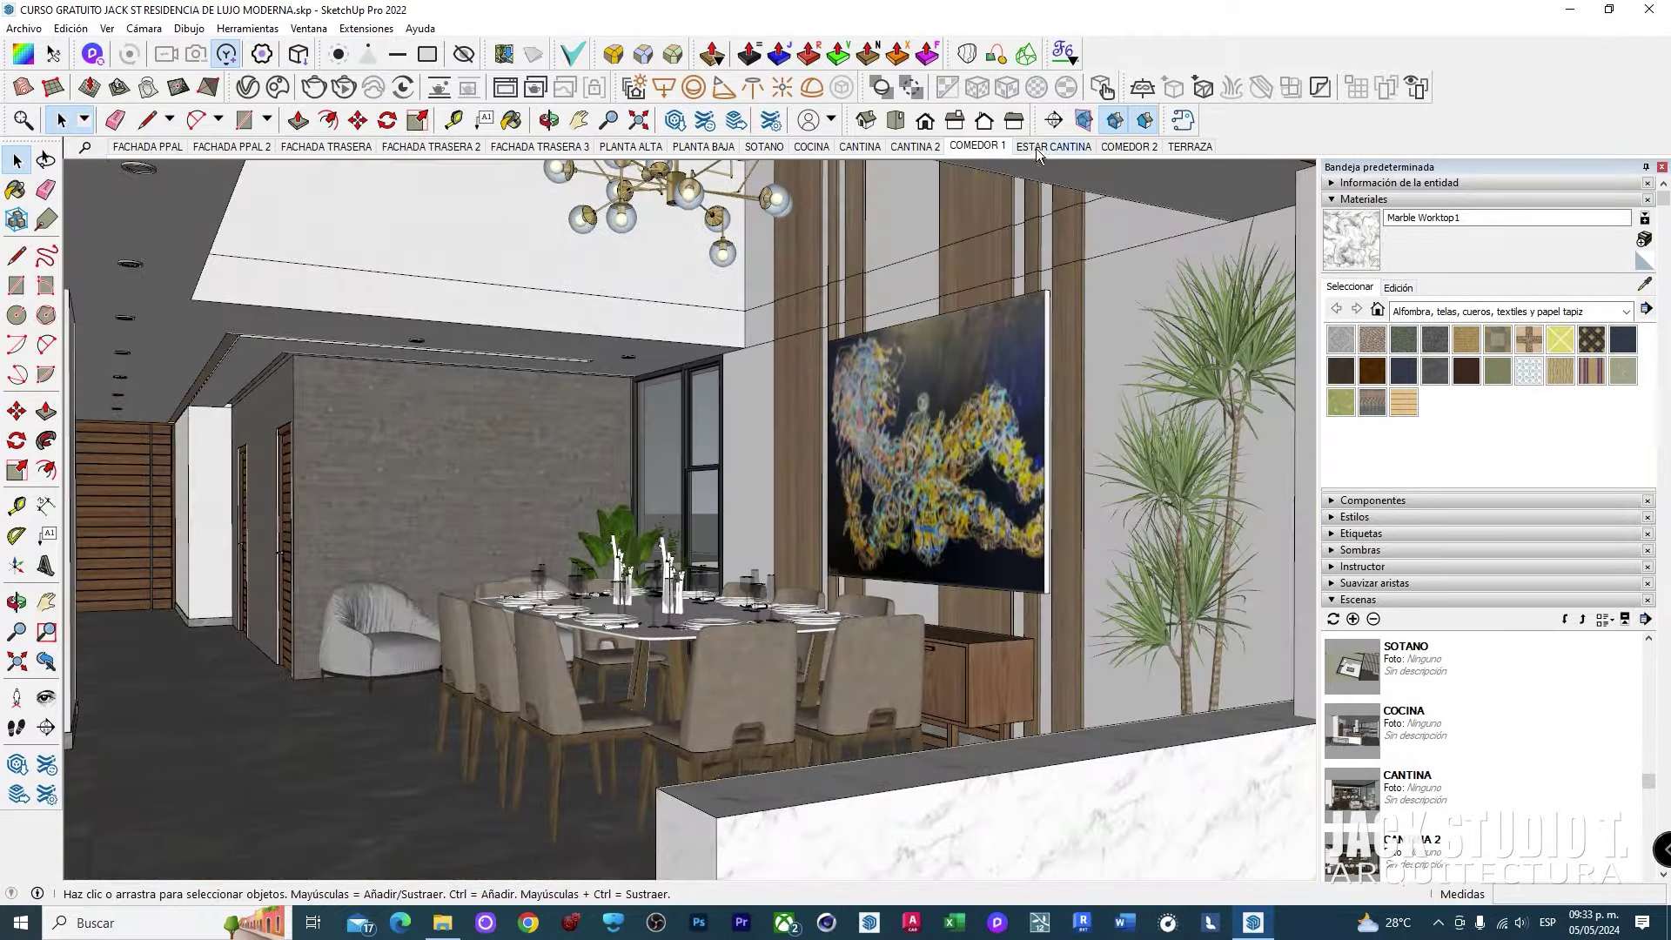
pyautogui.click(1035, 148)
pyautogui.click(1124, 153)
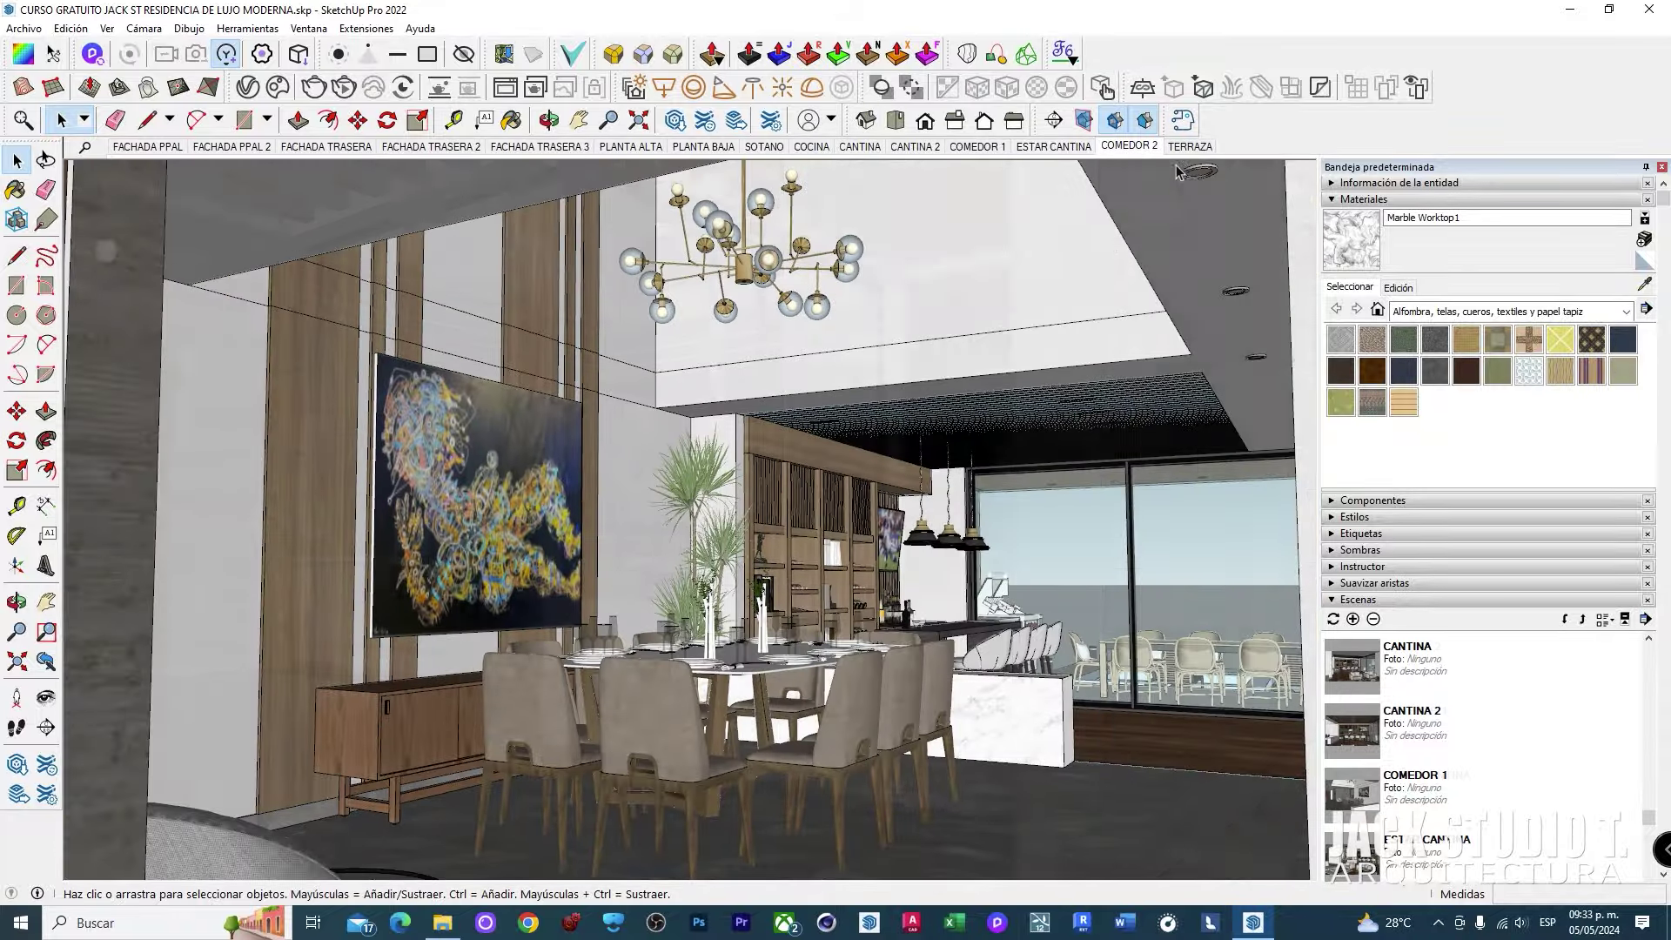
pyautogui.click(1190, 146)
# Step: Orbit around the house to a side facade and zoom in closer
pyautogui.press('o')
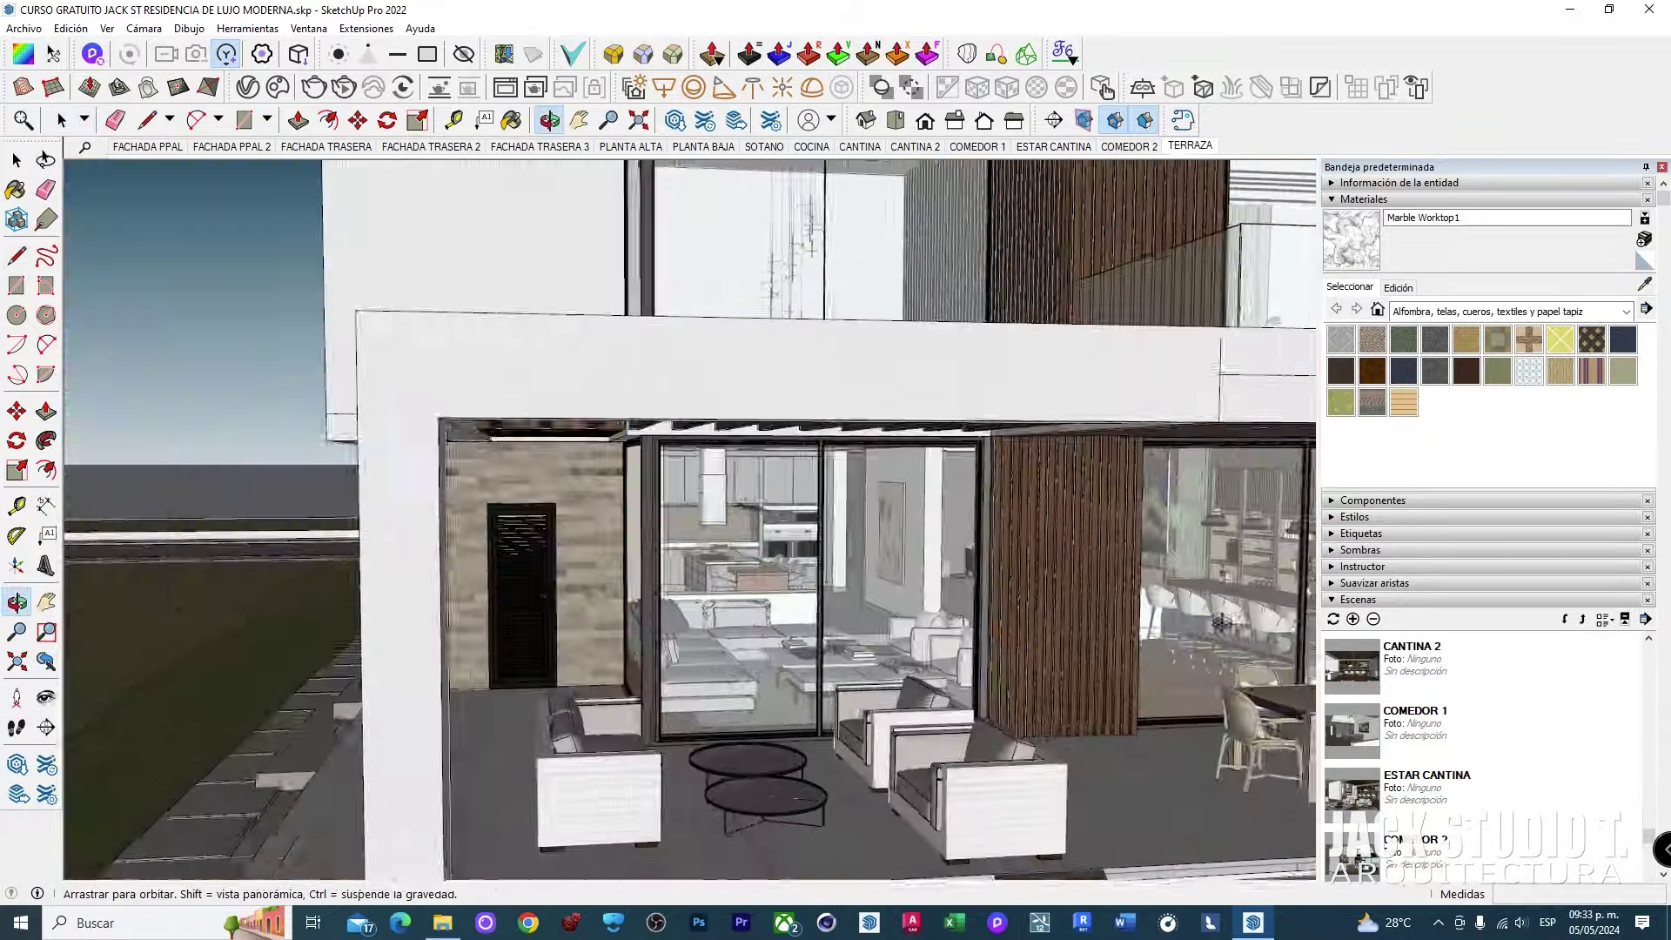
pyautogui.moveTo(1223, 620); pyautogui.dragTo(1202, 620)
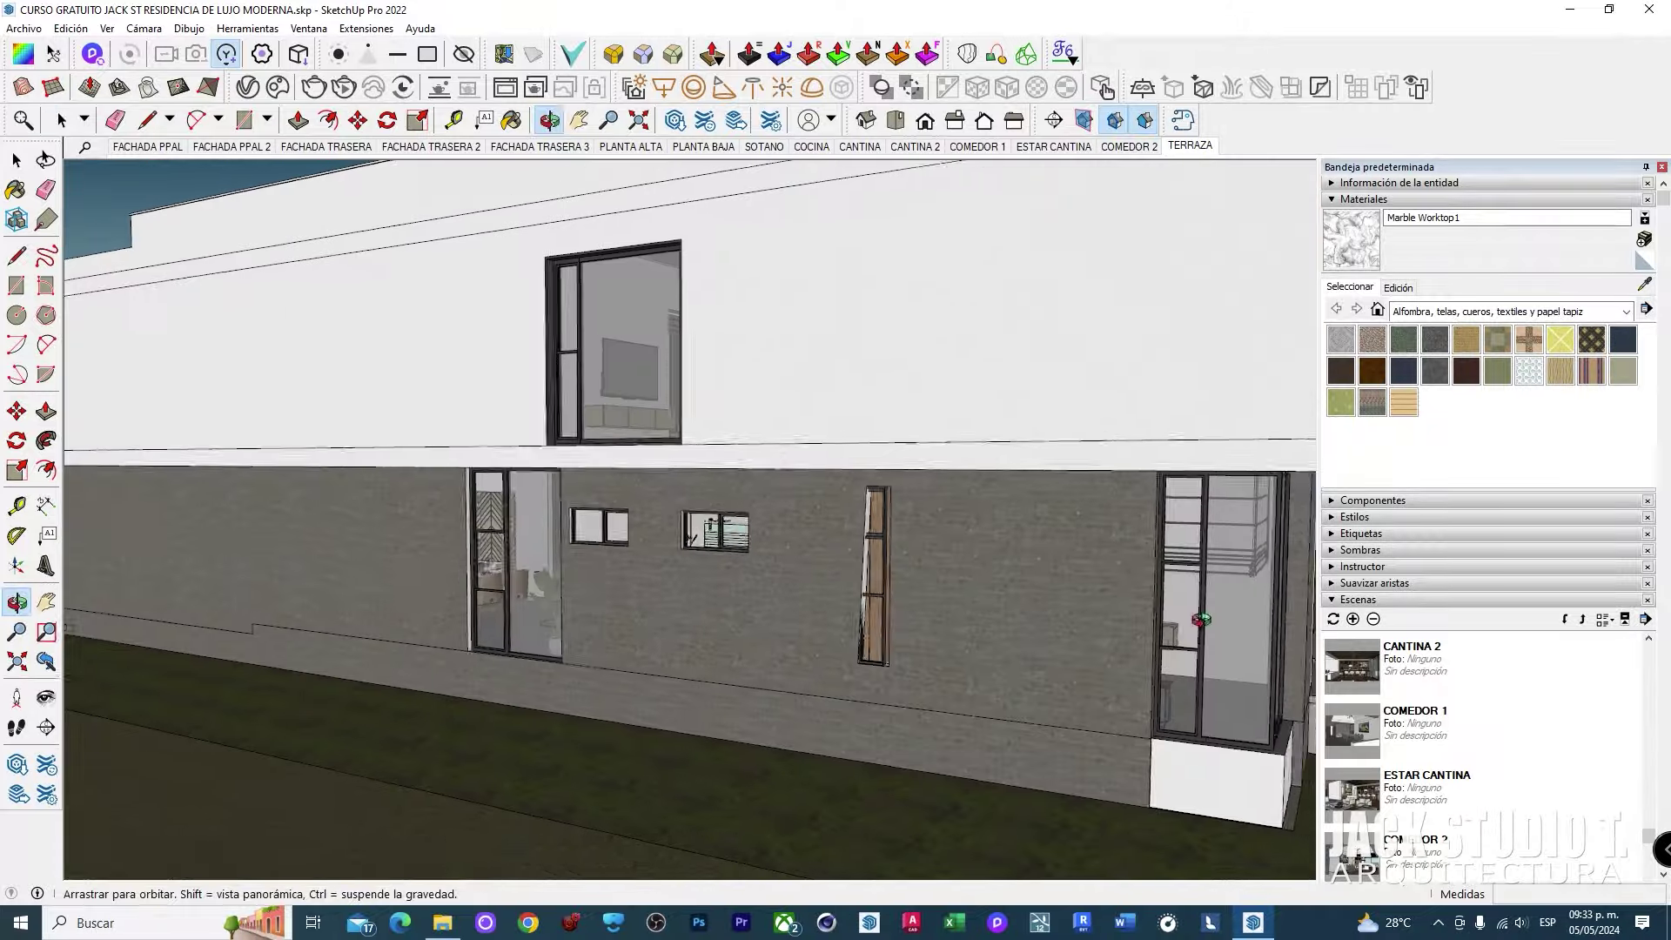
pyautogui.scroll(10, 334, 618)
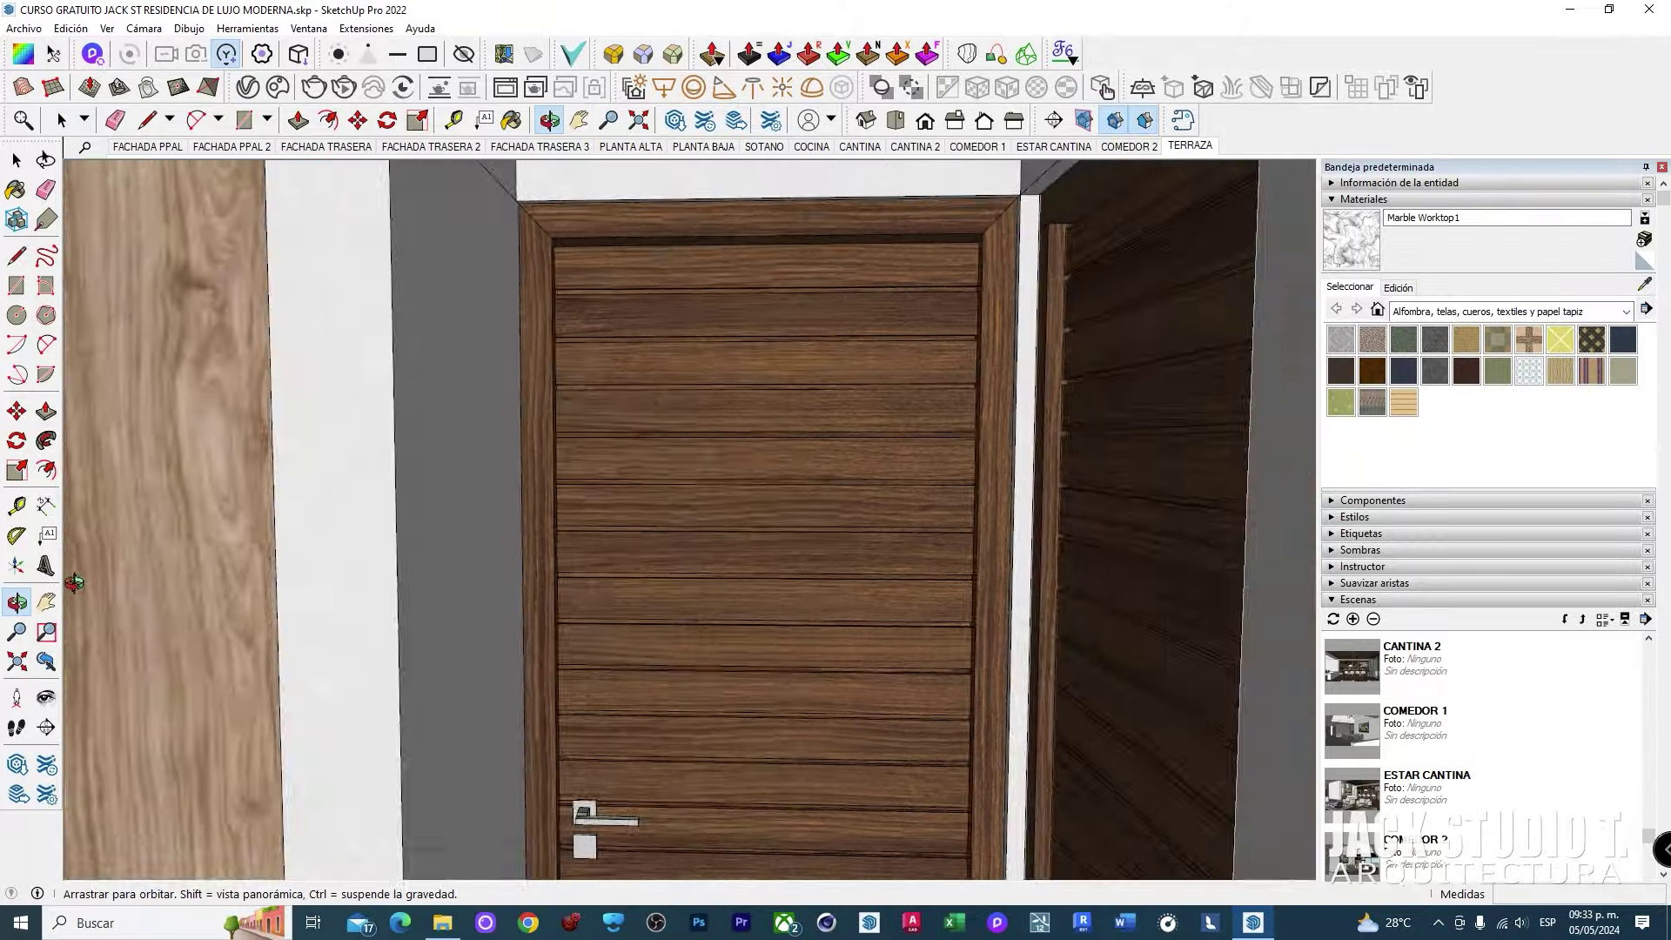
pyautogui.press('space')
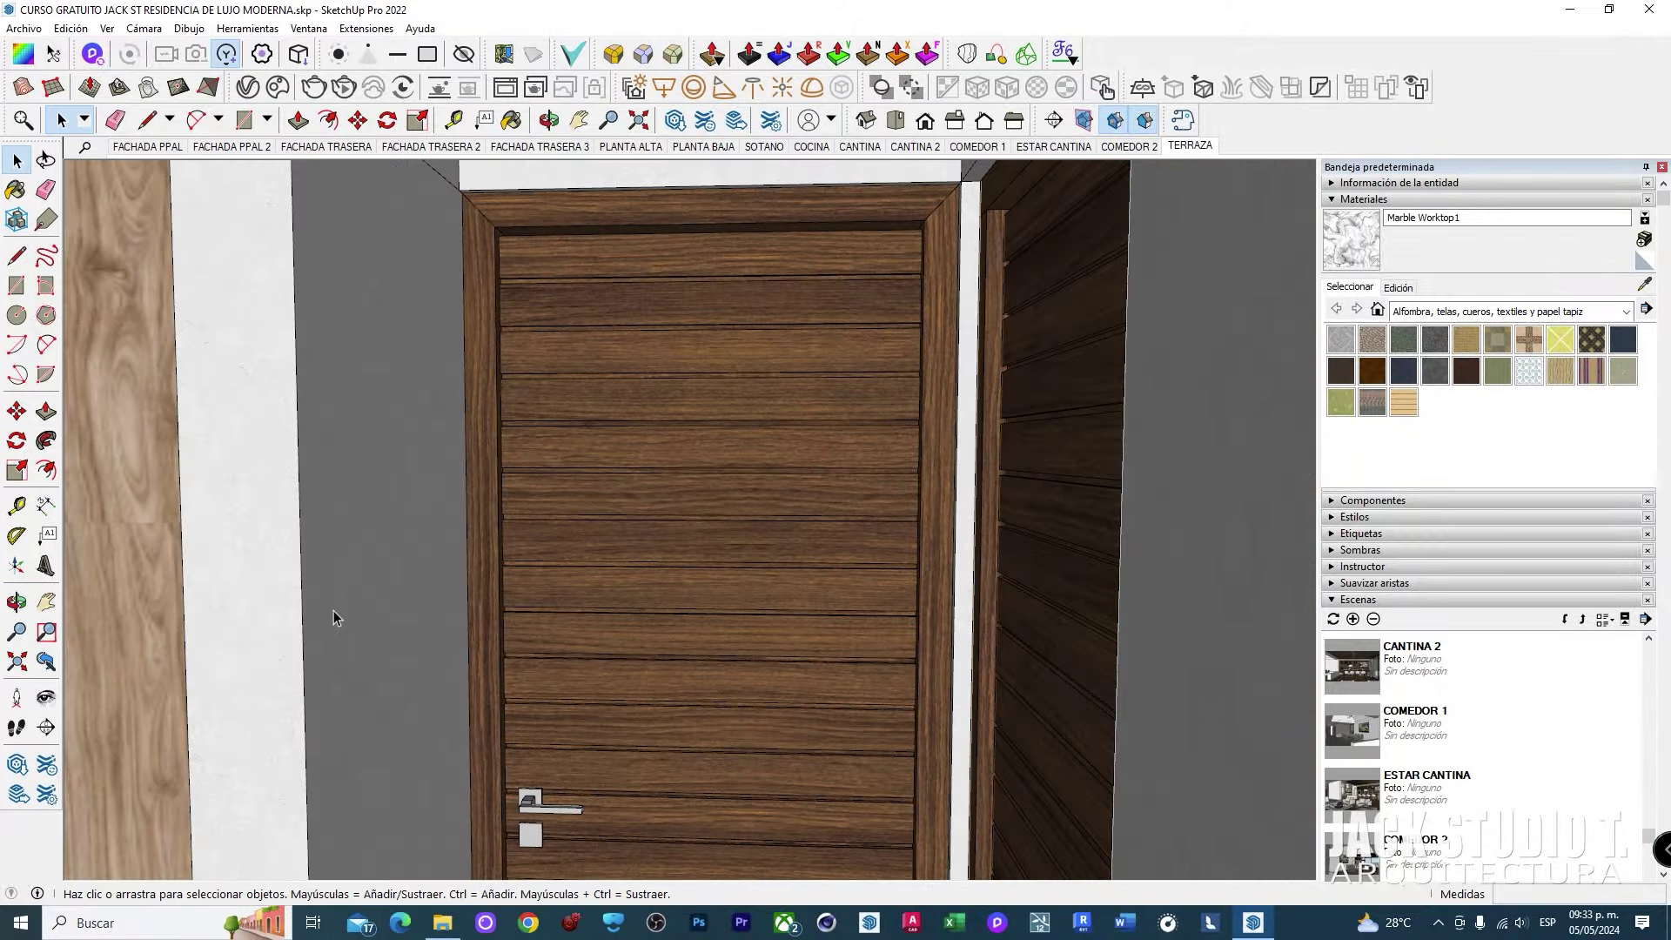
pyautogui.scroll(8, 530, 579)
pyautogui.scroll(5, 657, 635)
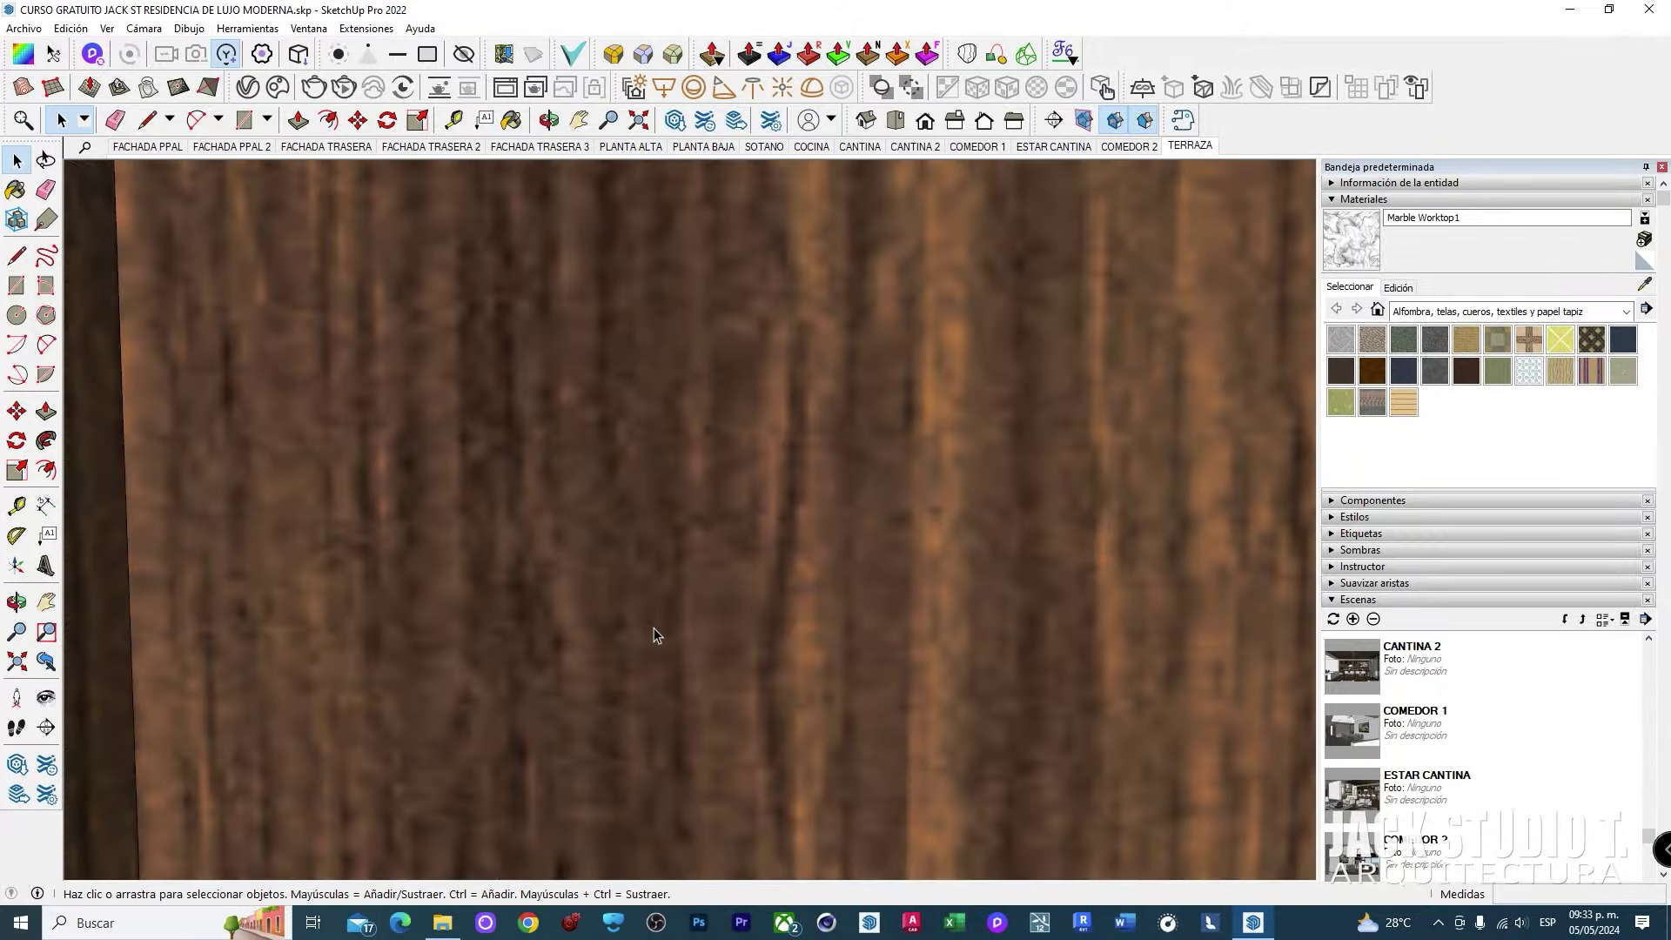
# Step: Orbit down the floating stairs with glass railing into the upstairs TV lounge
pyautogui.moveTo(657, 636)
pyautogui.mouseDown(button='middle')
pyautogui.moveTo(508, 631)
pyautogui.moveTo(686, 577)
pyautogui.mouseUp(button='middle')
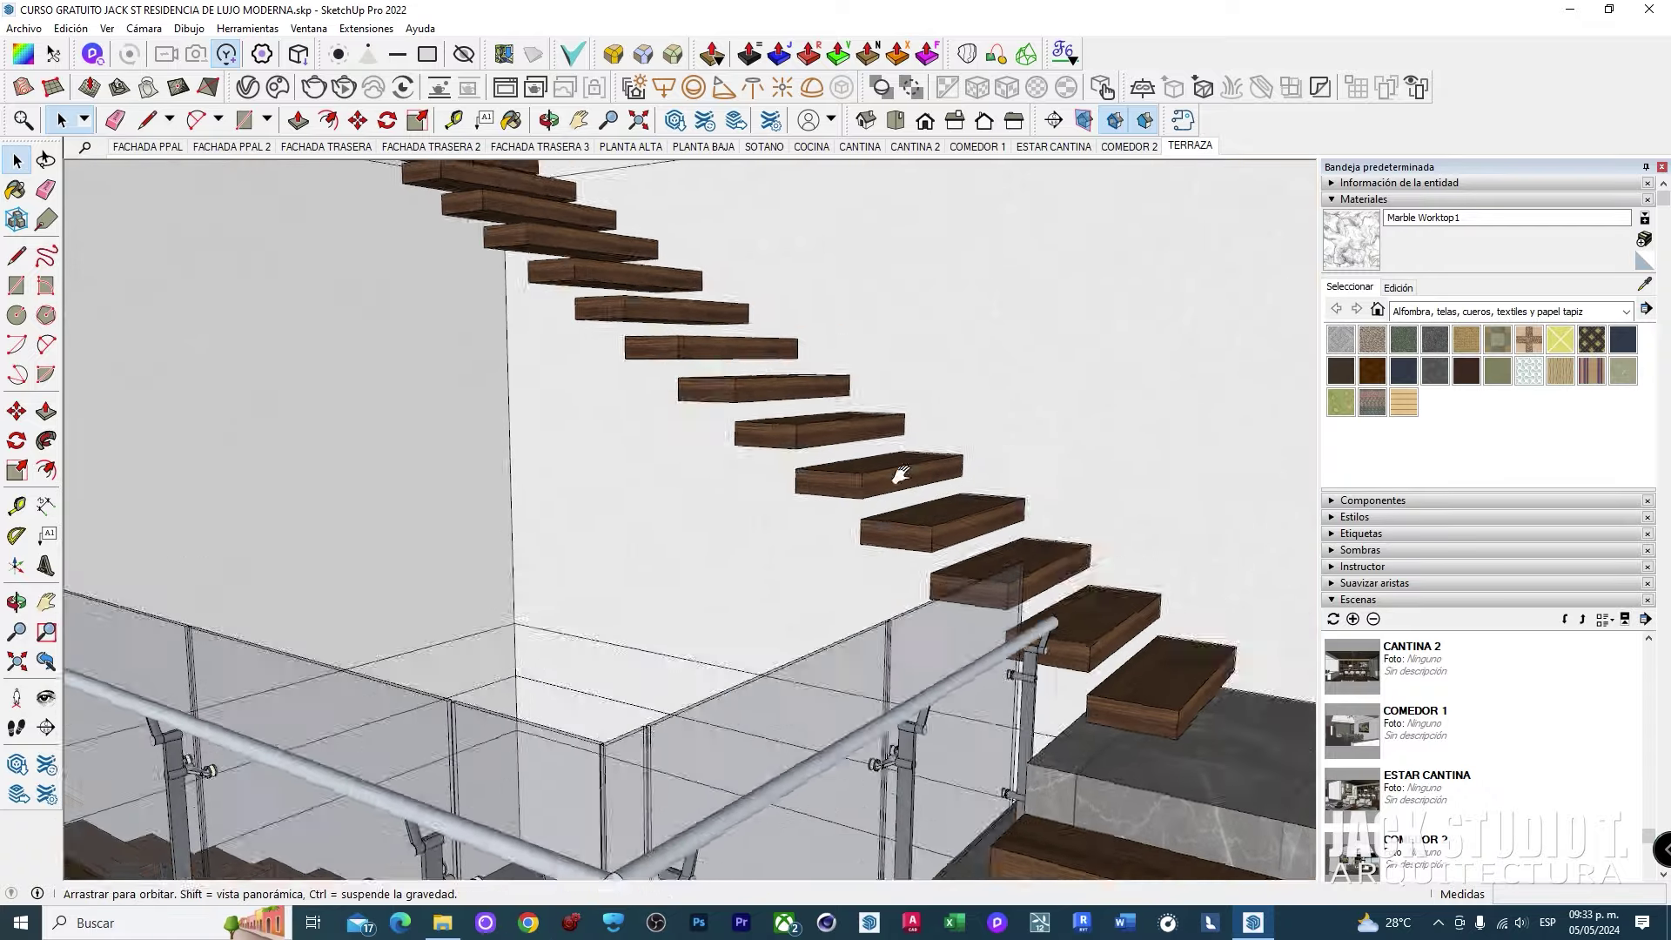
pyautogui.moveTo(660, 244); pyautogui.dragTo(664, 462, button='middle')
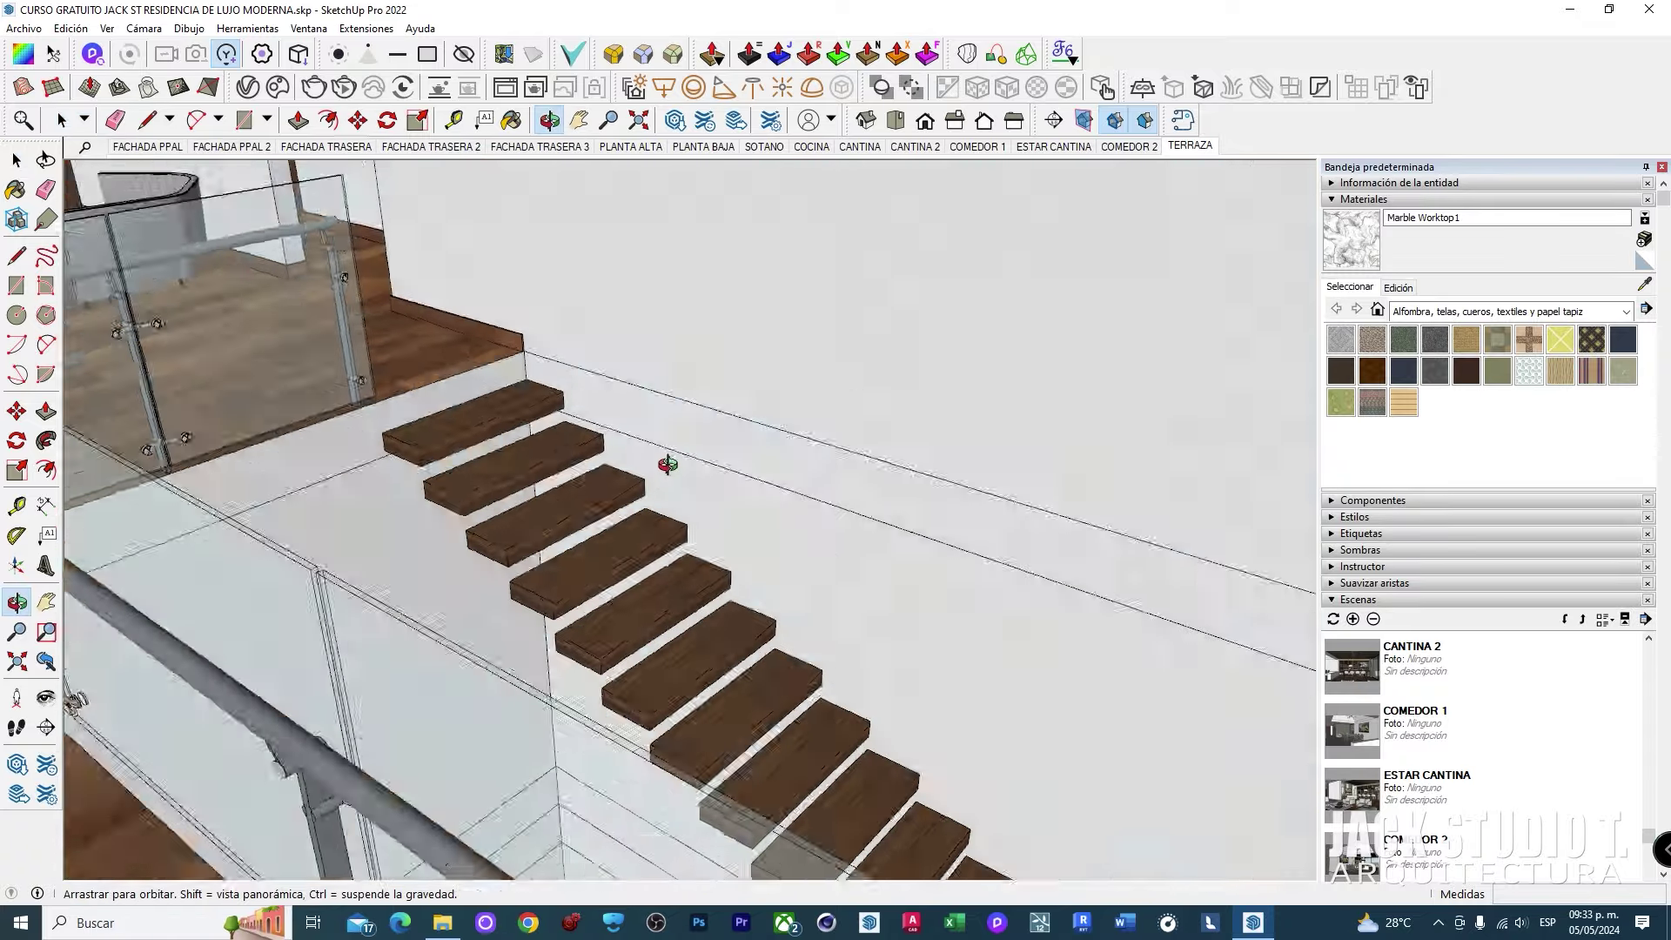
pyautogui.scroll(5, 511, 460)
pyautogui.moveTo(1092, 327); pyautogui.dragTo(497, 269, button='middle')
pyautogui.moveTo(723, 250); pyautogui.dragTo(891, 347, button='middle')
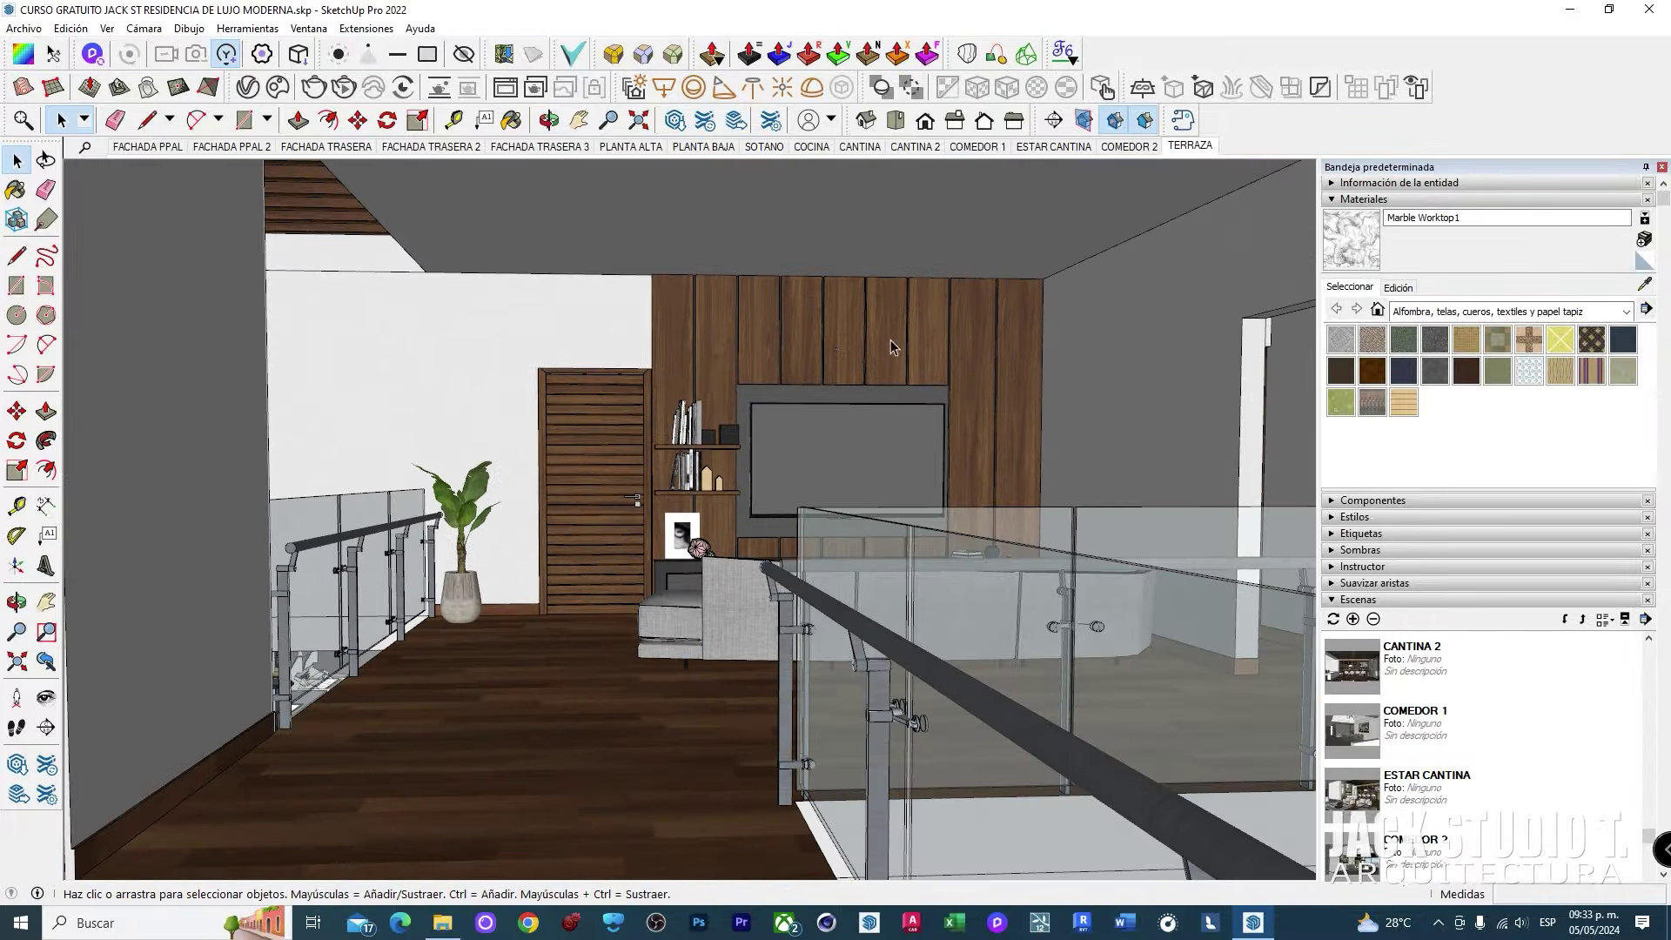
pyautogui.moveTo(1031, 306)
pyautogui.mouseDown(button='middle')
pyautogui.moveTo(557, 541)
pyautogui.moveTo(757, 467)
pyautogui.moveTo(347, 574)
pyautogui.moveTo(656, 552)
pyautogui.moveTo(705, 568)
pyautogui.moveTo(753, 396)
pyautogui.mouseUp(button='middle')
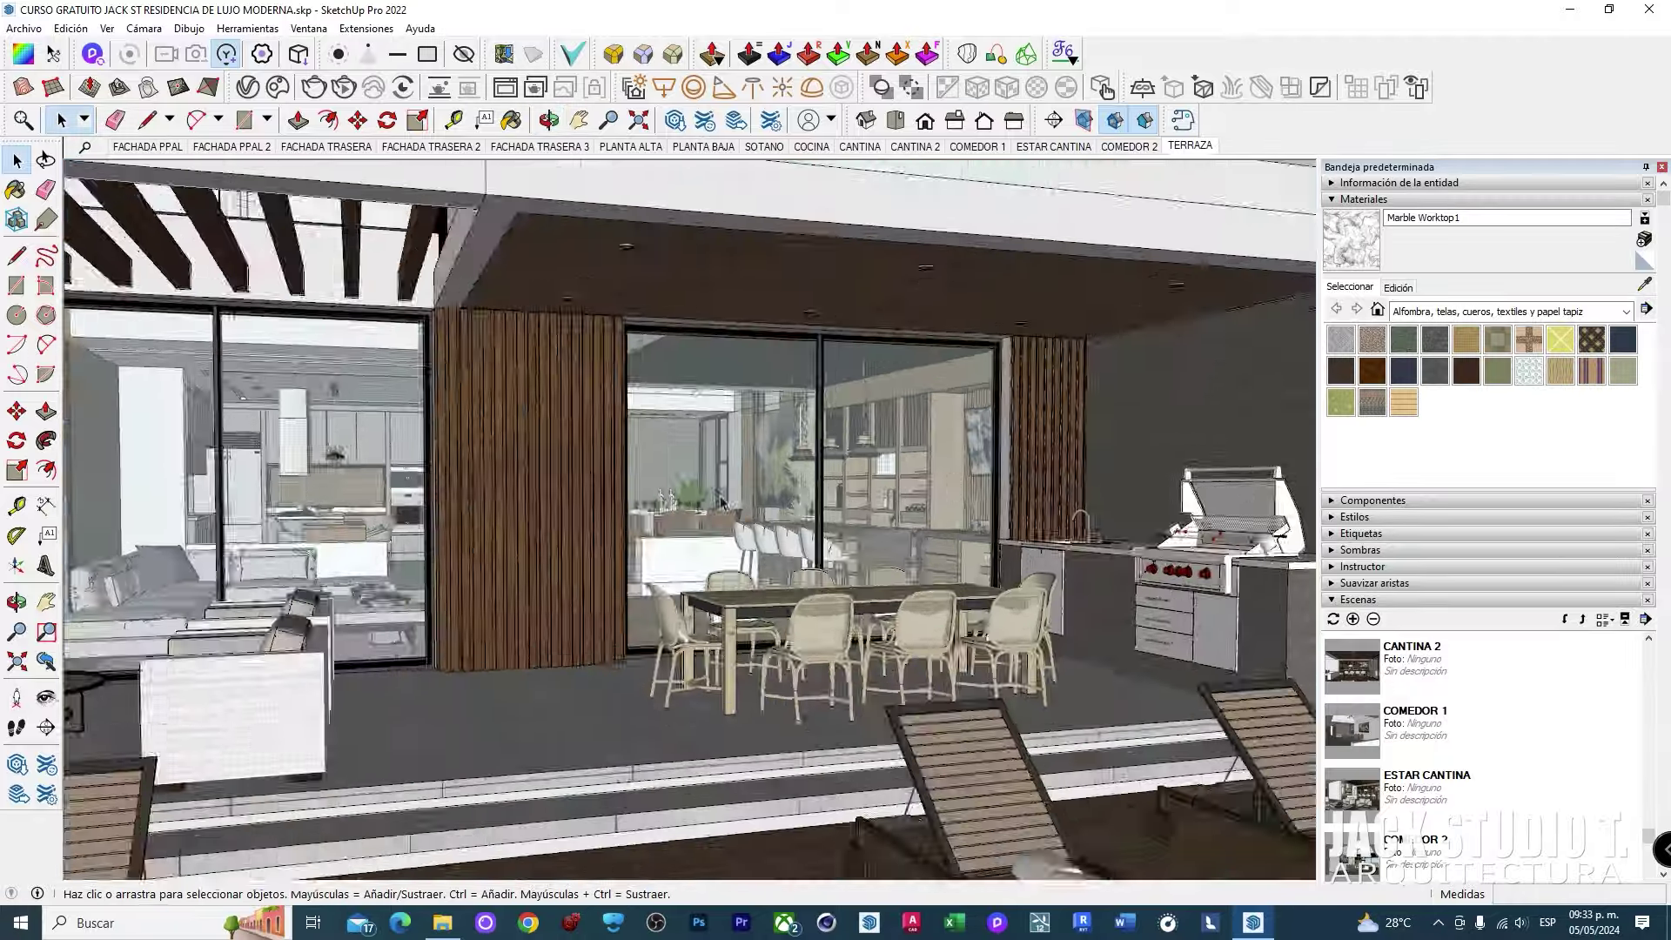
# Step: Orbit from the rear terrace to the house's right side, then bring up the model folder
pyautogui.moveTo(721, 502)
pyautogui.mouseDown(button='middle')
pyautogui.moveTo(701, 514)
pyautogui.moveTo(754, 570)
pyautogui.moveTo(575, 523)
pyautogui.moveTo(650, 631)
pyautogui.moveTo(848, 641)
pyautogui.moveTo(650, 607)
pyautogui.mouseUp(button='middle')
pyautogui.scroll(2, 649, 607)
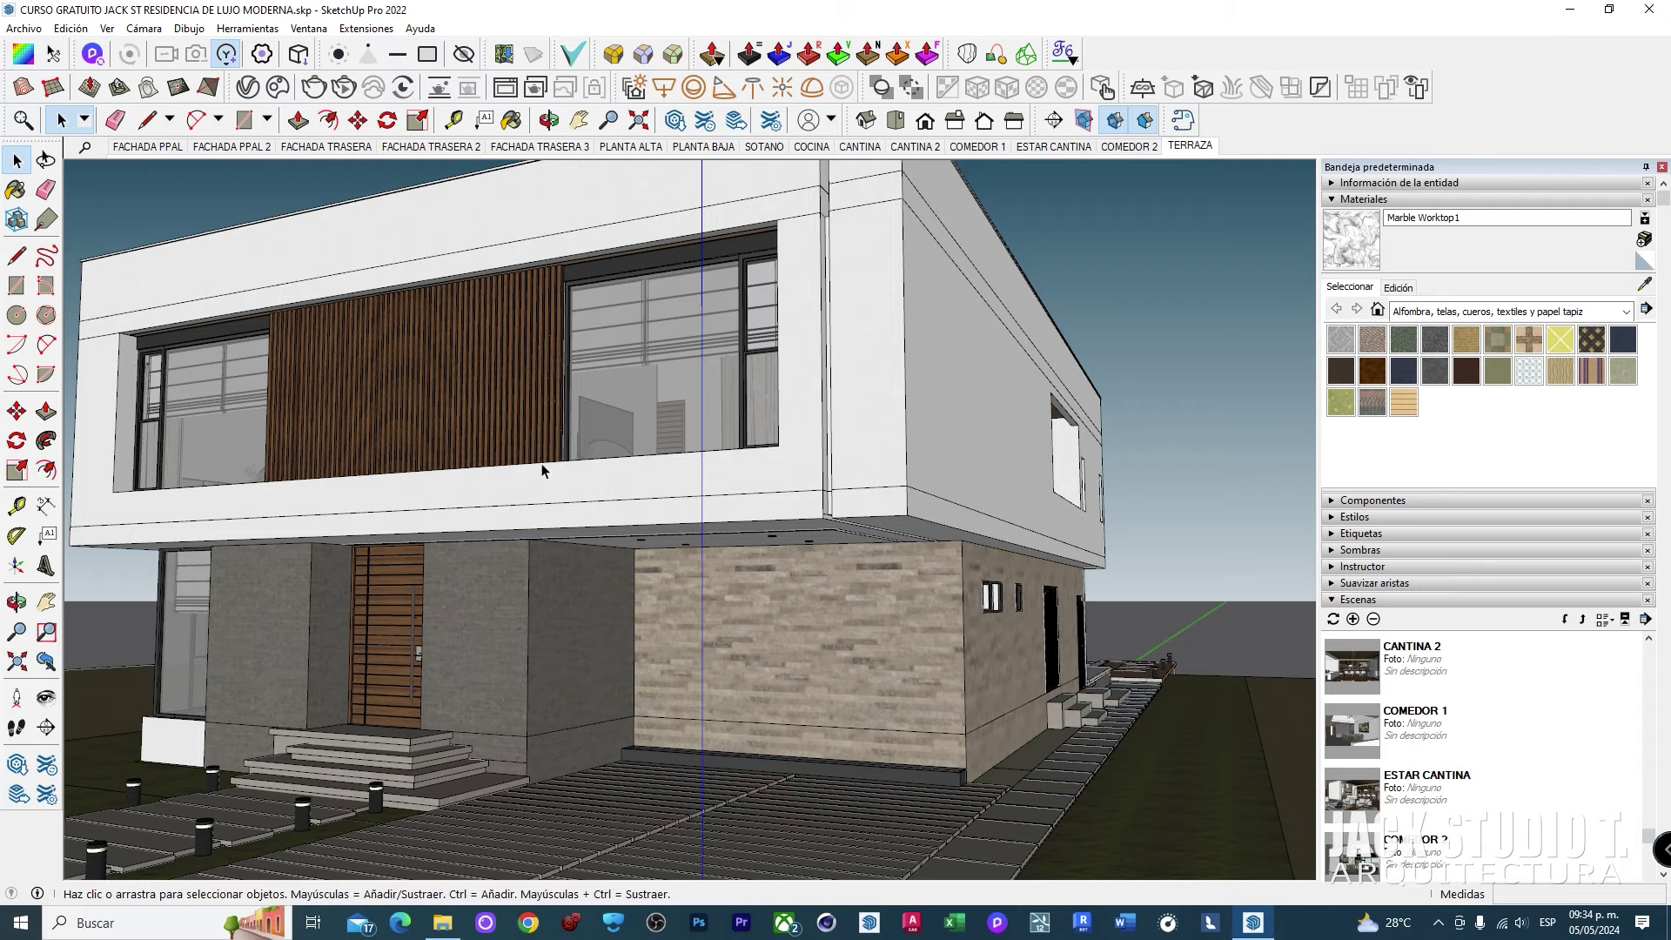
pyautogui.moveTo(687, 463); pyautogui.dragTo(659, 454, button='middle')
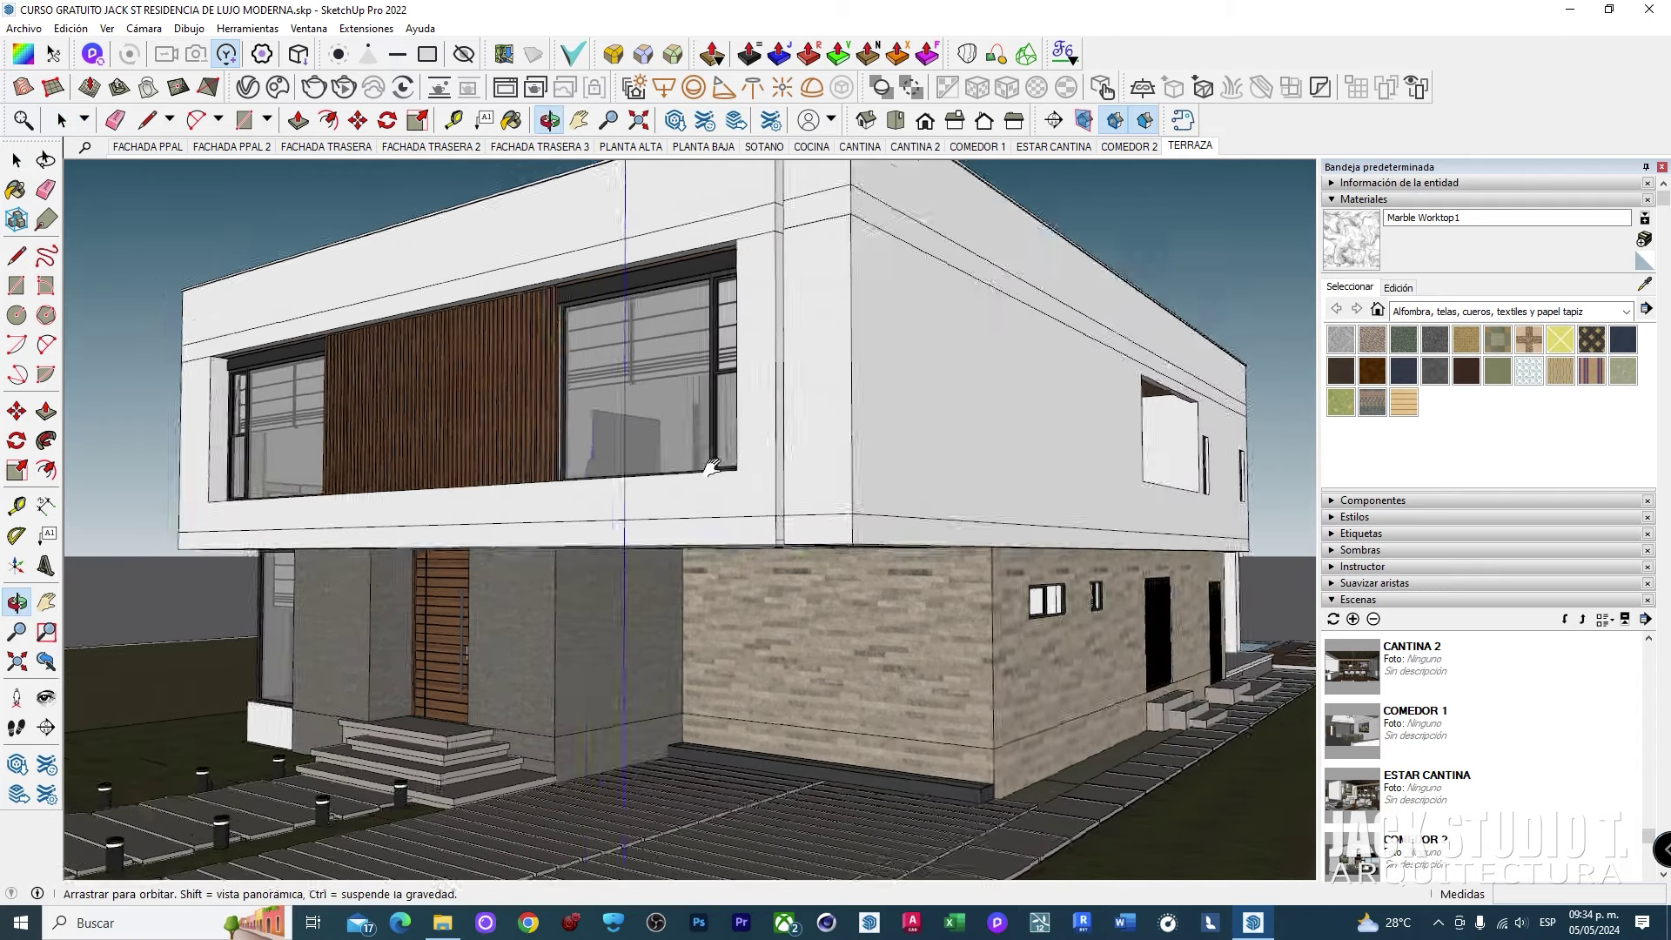
pyautogui.click(456, 933)
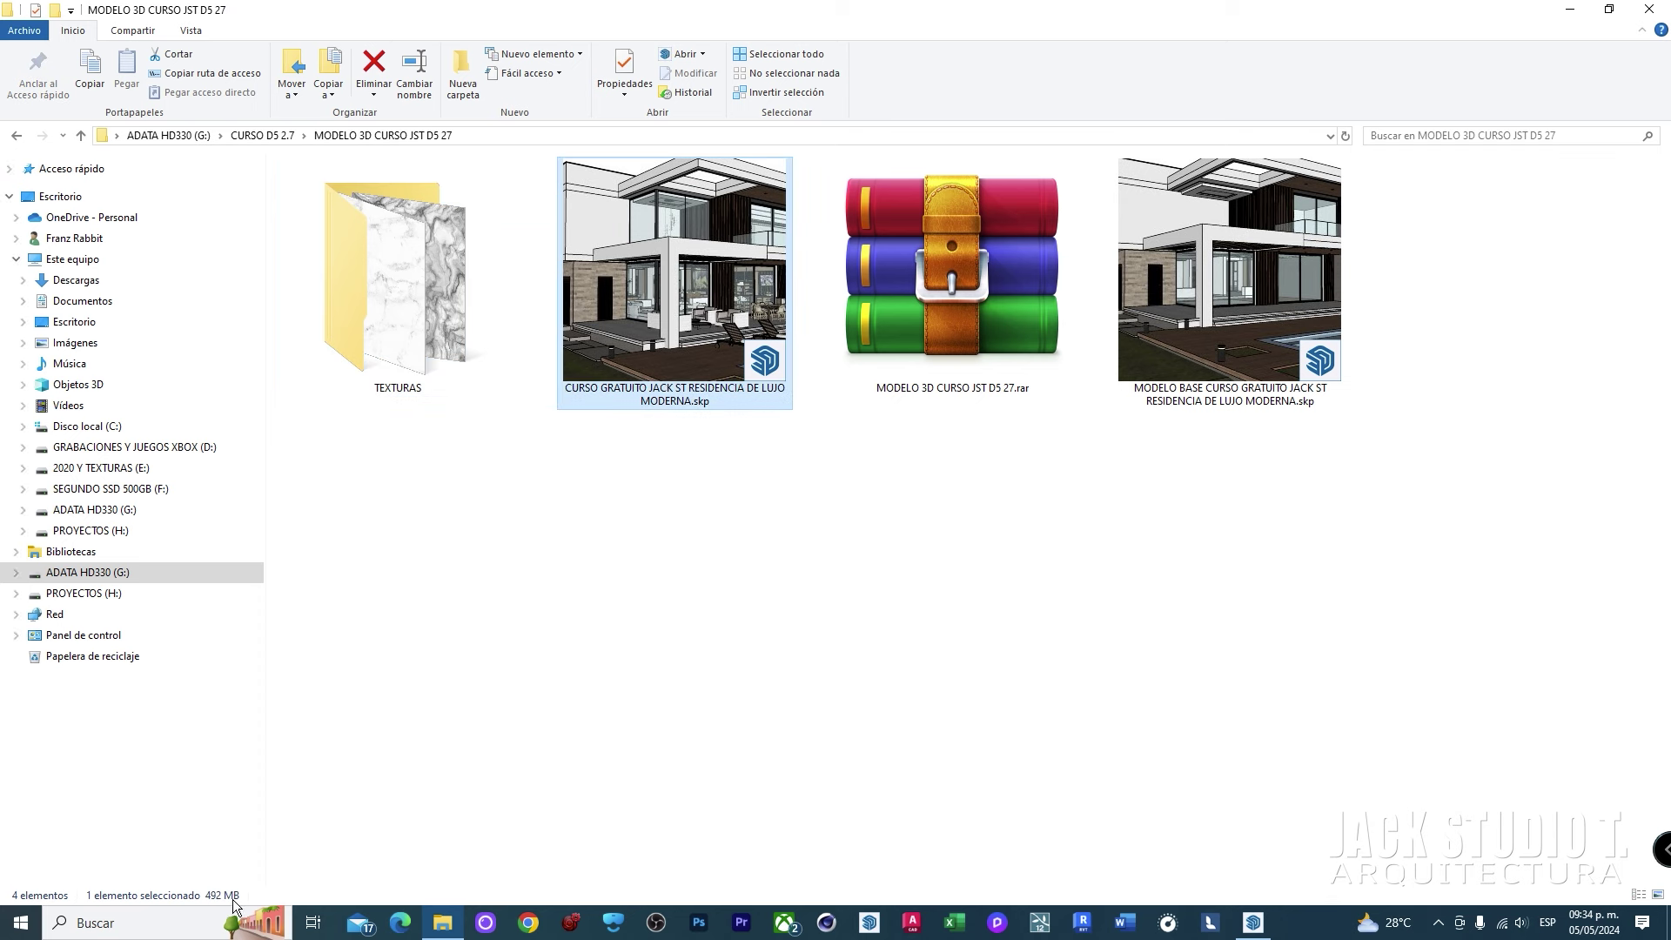
# Step: Compare the MODELO BASE (62.8 MB) and CURSO GRATUITO (492 MB) .skp sizes, then minimize the folder
pyautogui.click(1225, 302)
pyautogui.click(782, 307)
pyautogui.click(1244, 293)
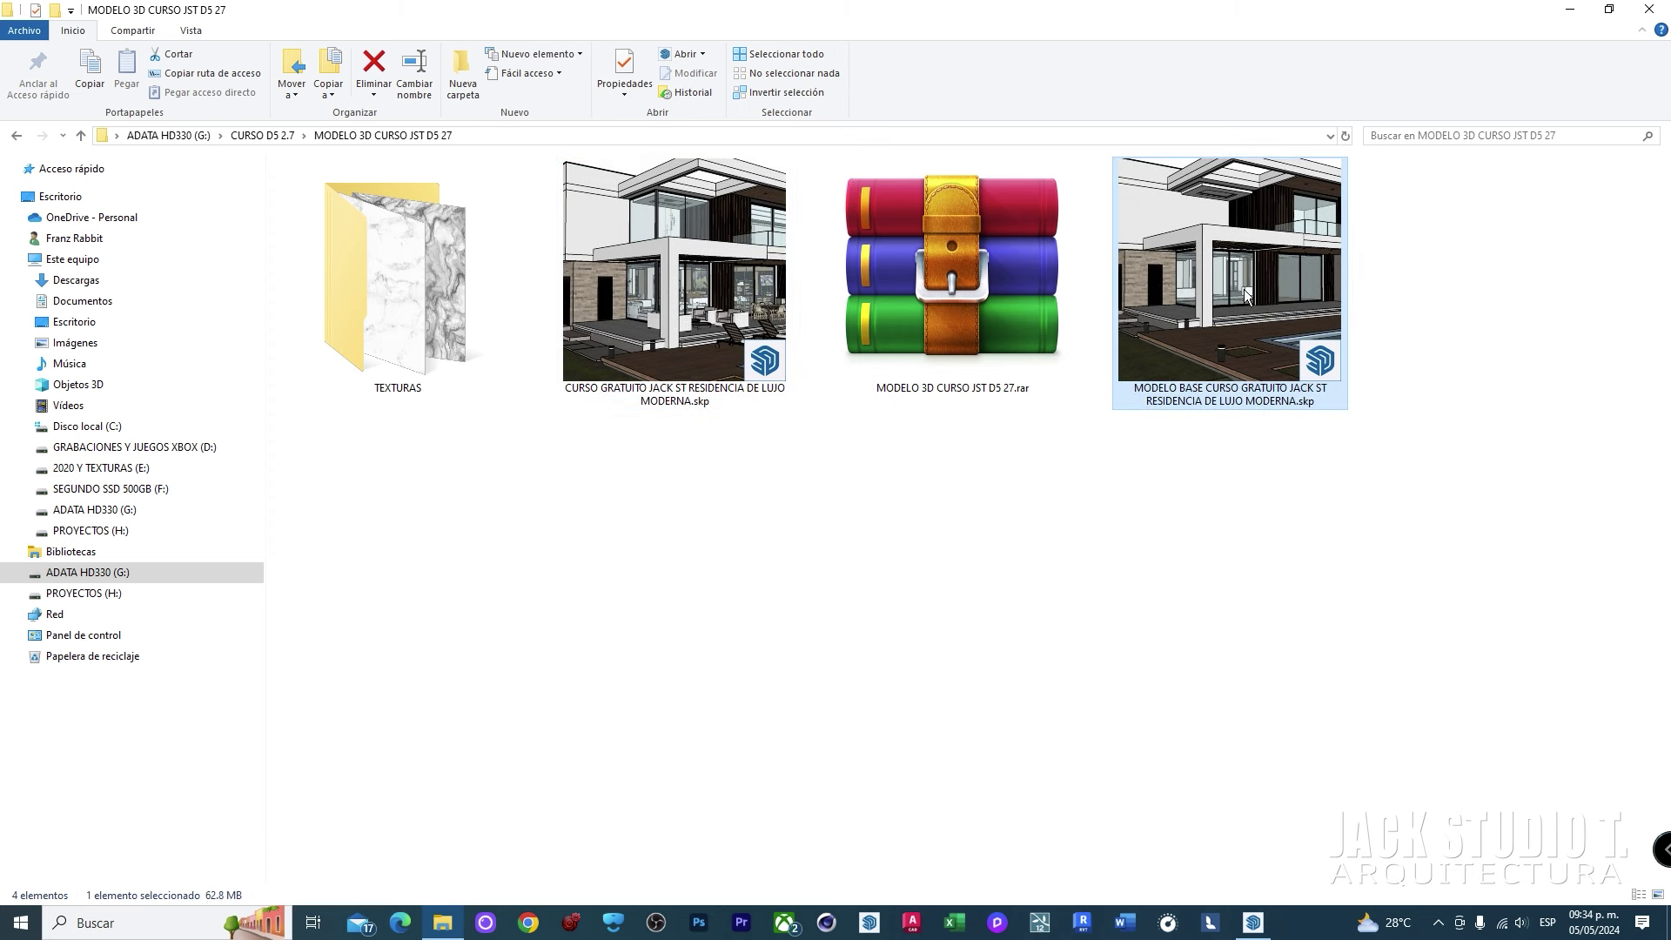
pyautogui.click(1573, 12)
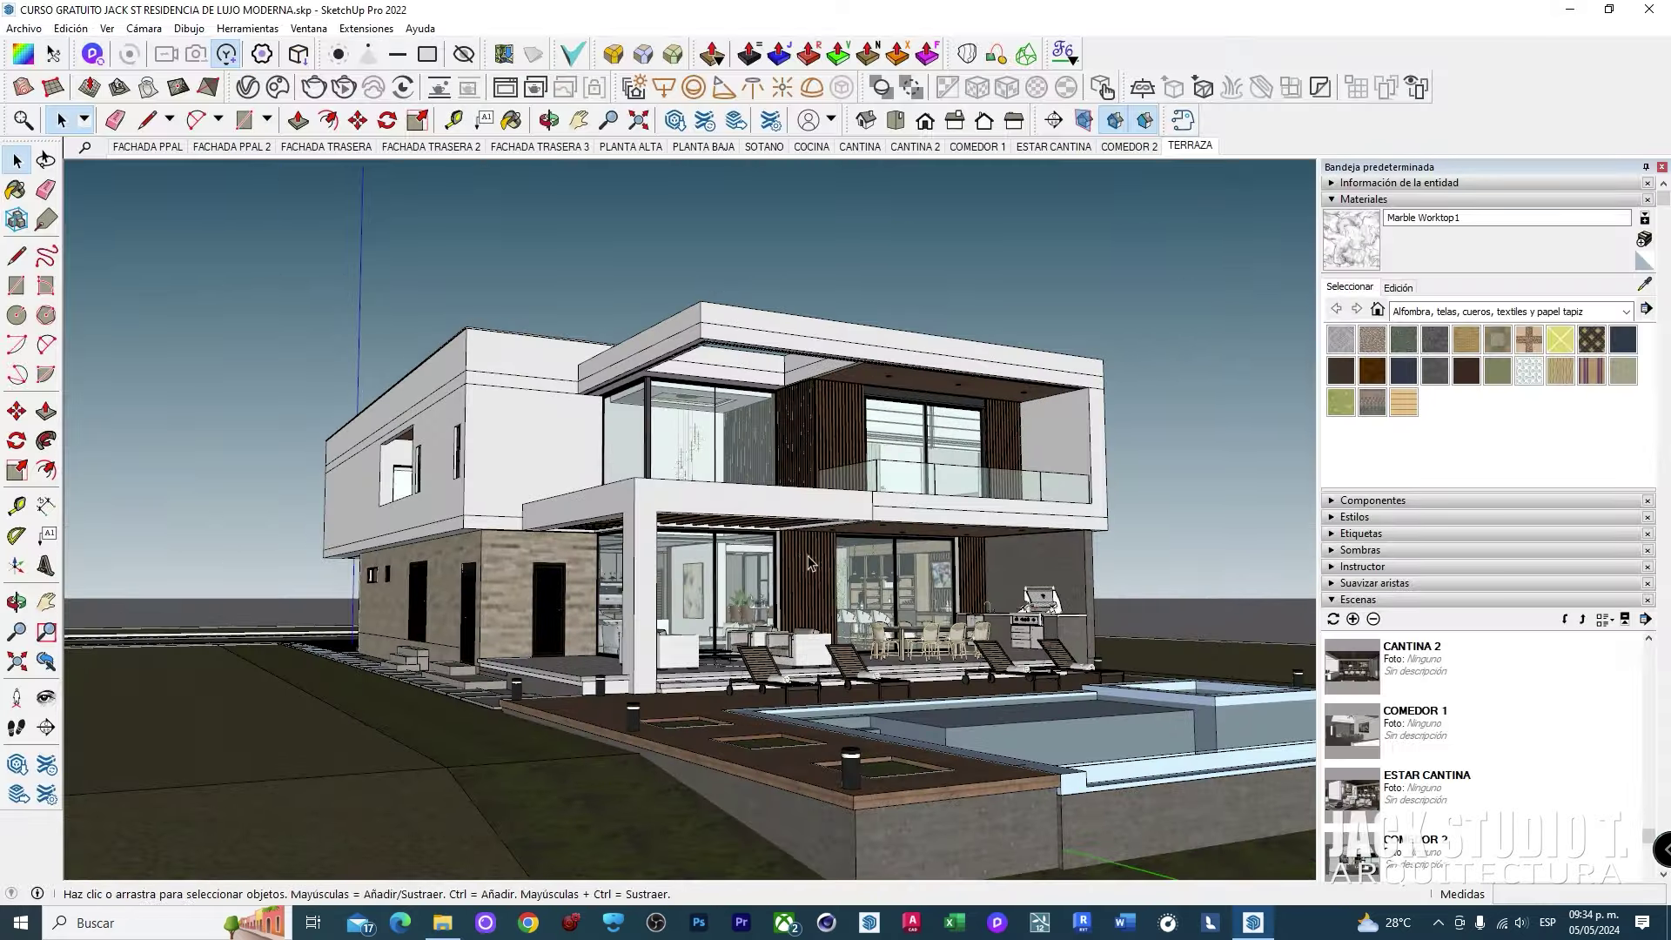
# Step: Orbit around the house from a frontal angle toward the terrace
pyautogui.moveTo(809, 563); pyautogui.dragTo(612, 501, button='middle')
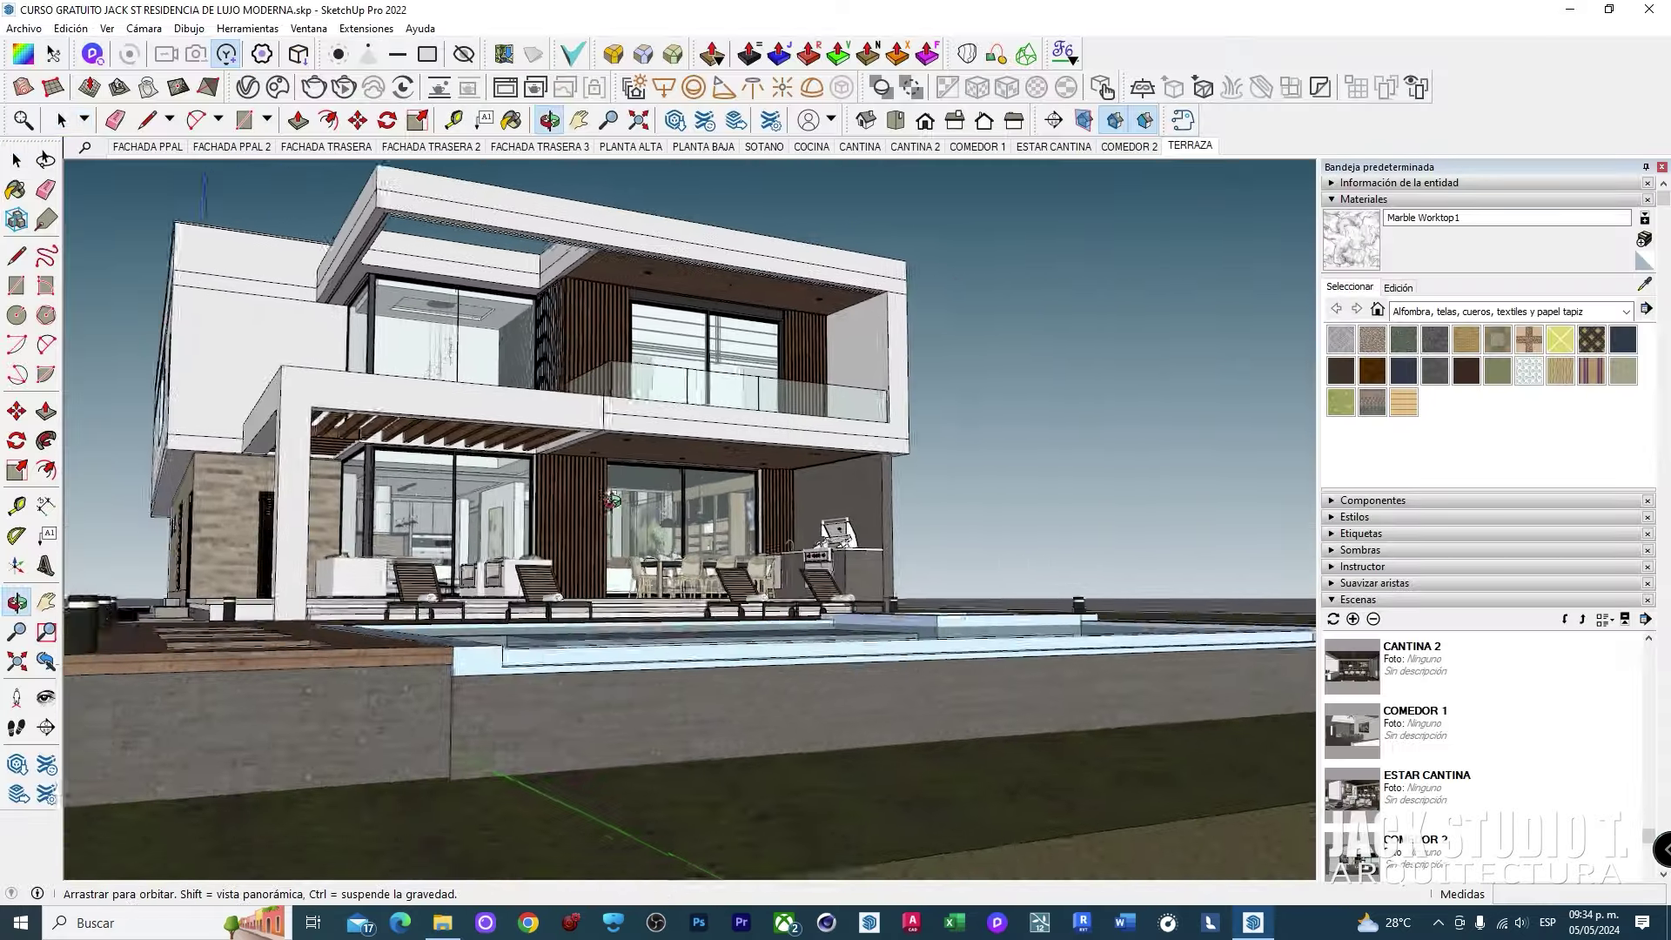
pyautogui.moveTo(612, 500)
pyautogui.mouseDown(button='middle')
pyautogui.moveTo(642, 577)
pyautogui.moveTo(755, 533)
pyautogui.moveTo(762, 557)
pyautogui.moveTo(662, 565)
pyautogui.mouseUp(button='middle')
pyautogui.scroll(5, 642, 577)
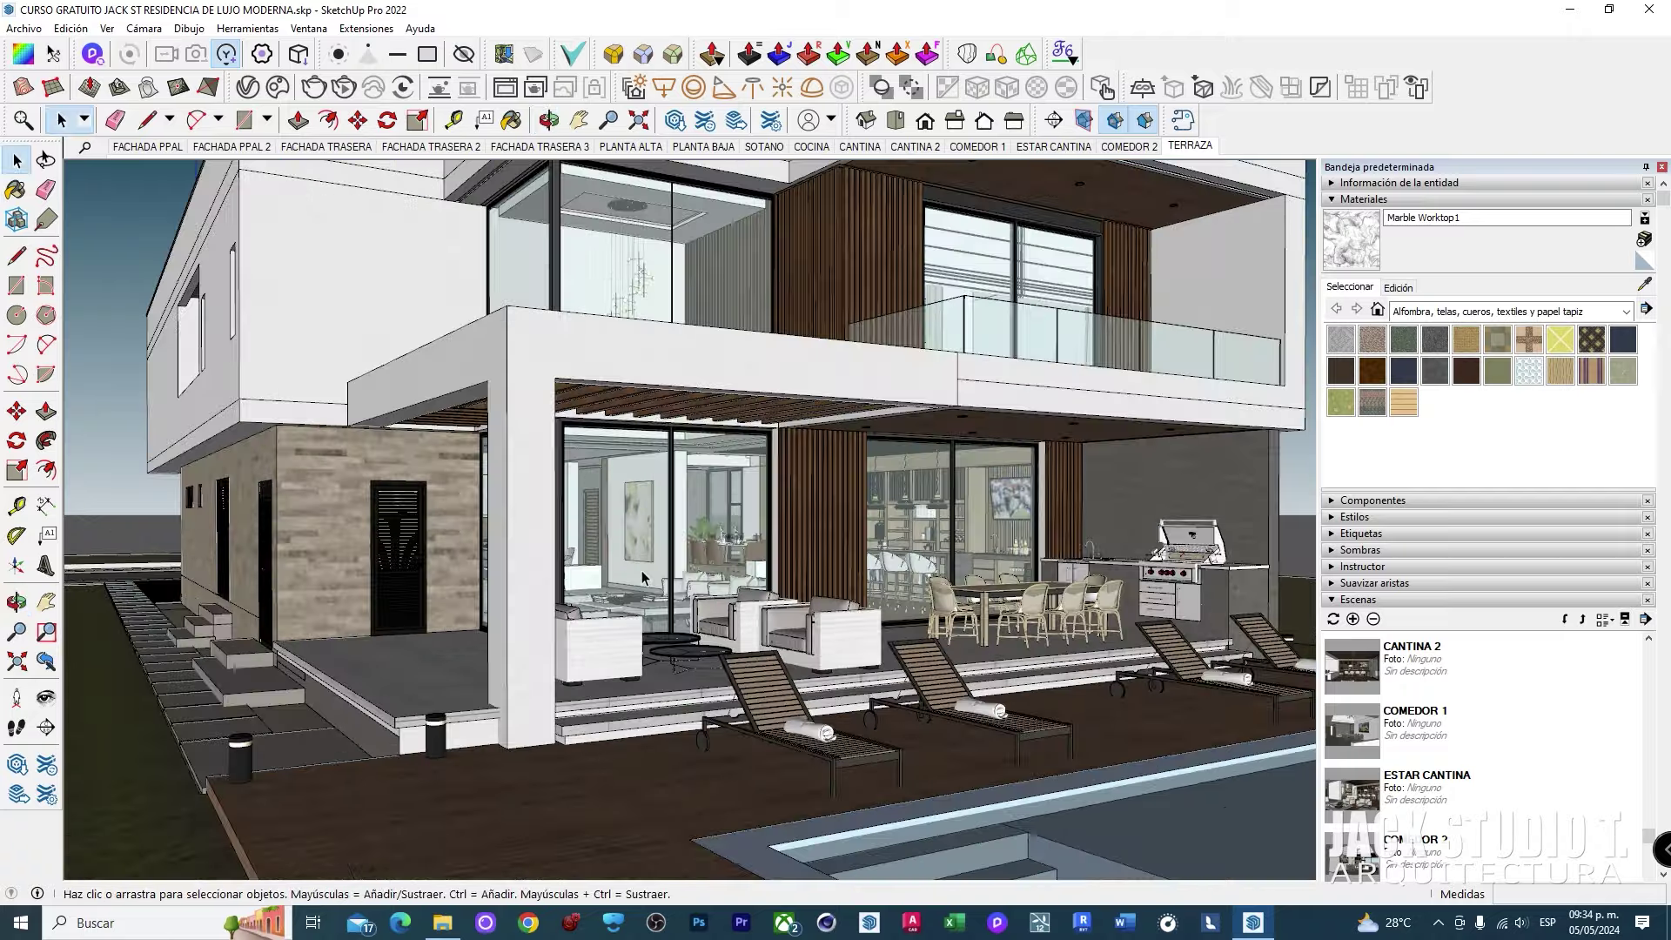
pyautogui.scroll(-5, 642, 577)
pyautogui.scroll(-3, 661, 566)
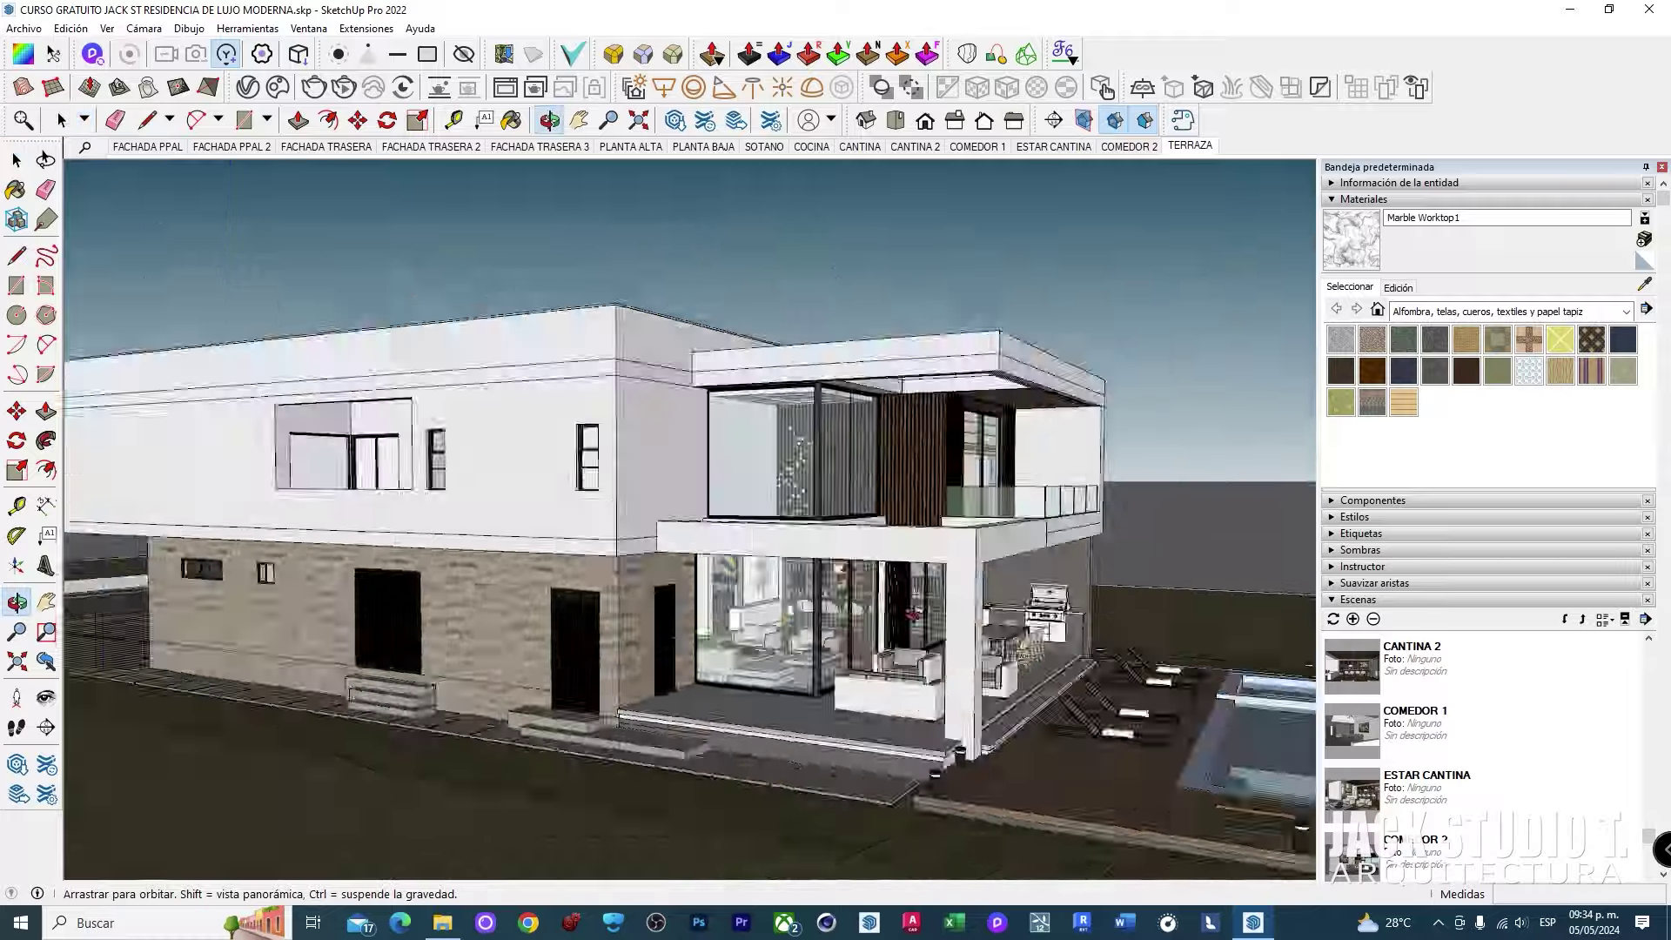
# Step: Recall the TERRAZA scene and zoom in on the recessed lights under the upper-floor overhang
pyautogui.click(1189, 145)
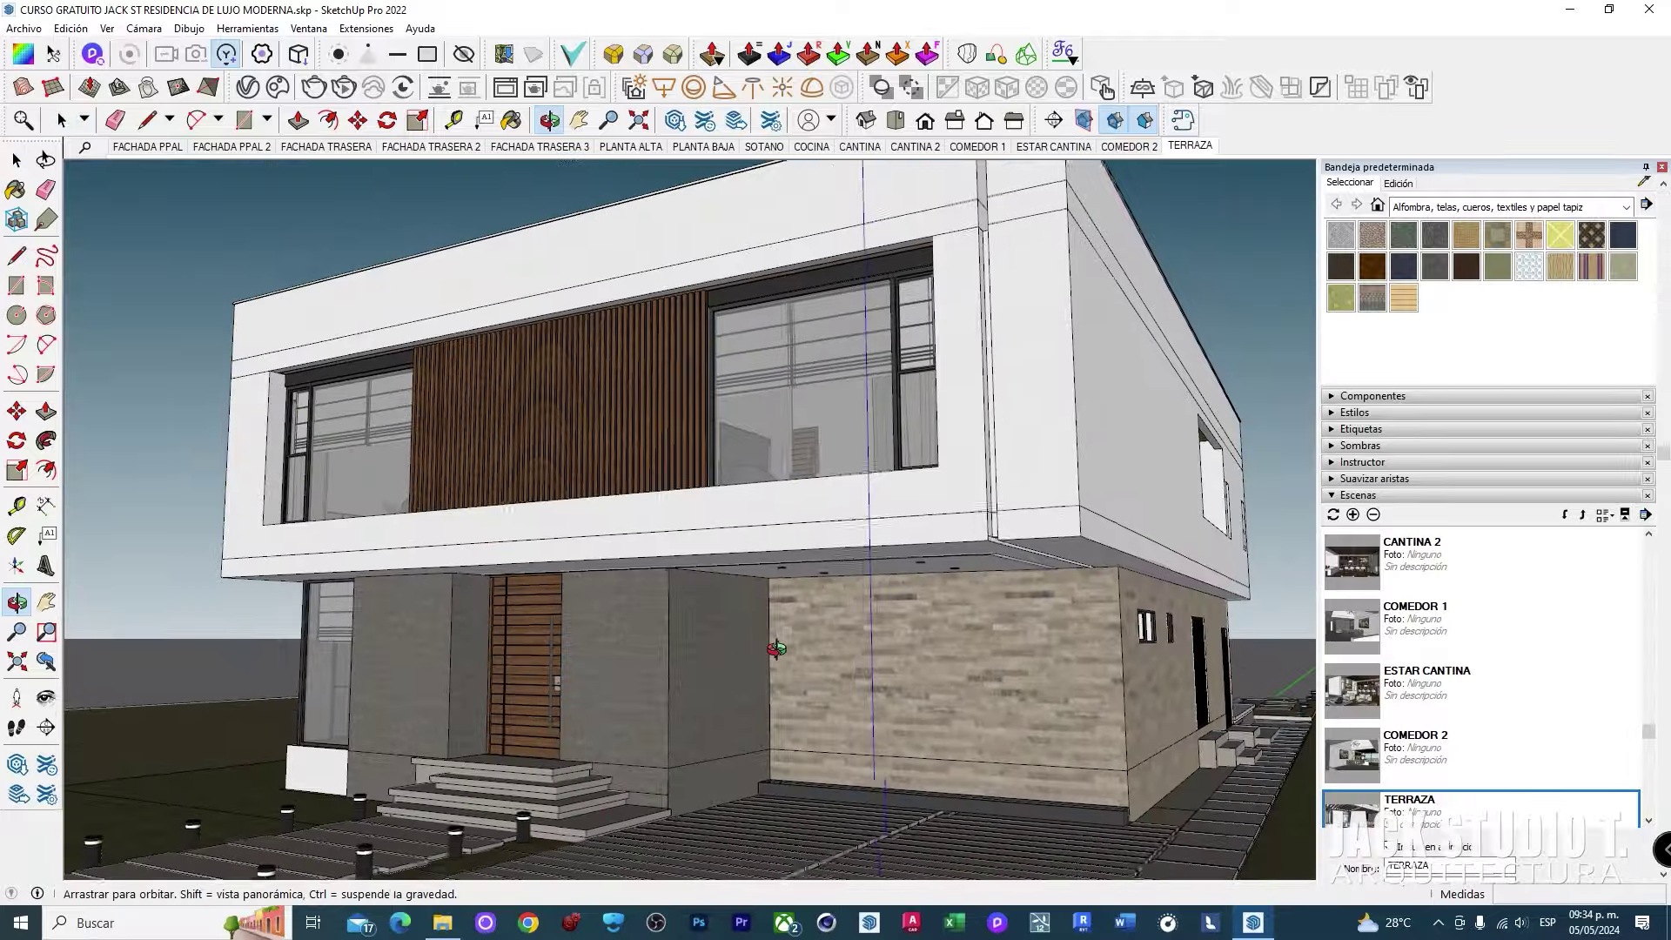
pyautogui.moveTo(776, 648)
pyautogui.mouseDown(button='middle')
pyautogui.moveTo(847, 599)
pyautogui.moveTo(749, 540)
pyautogui.mouseUp(button='middle')
pyautogui.scroll(5, 738, 533)
pyautogui.scroll(-3, 896, 572)
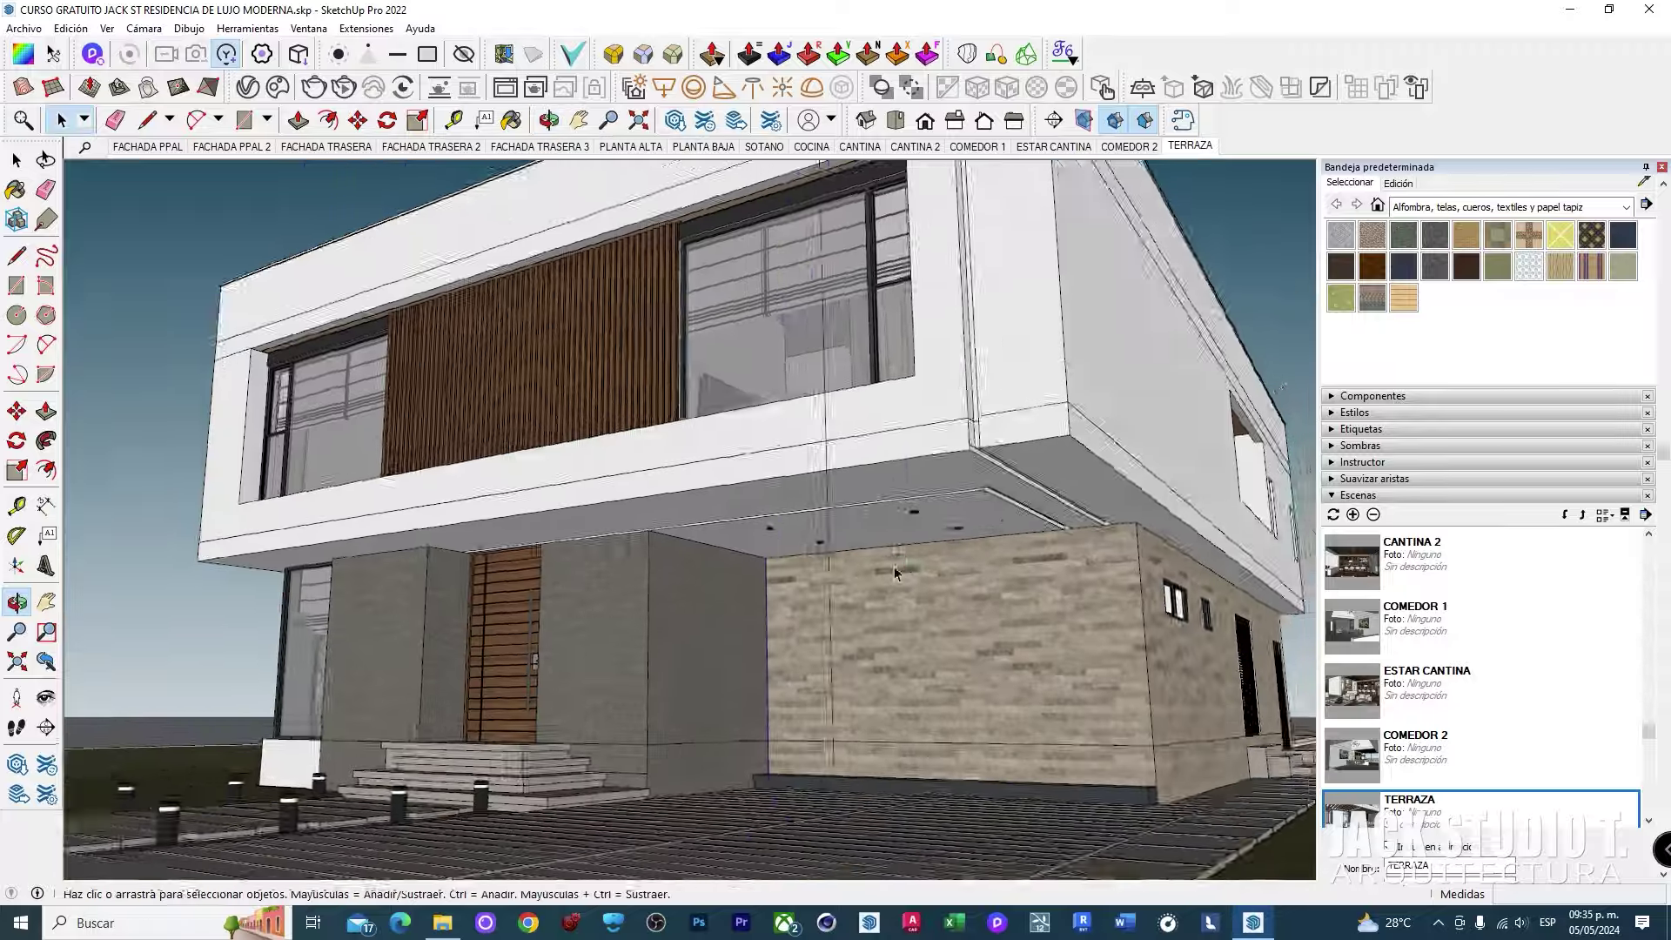
pyautogui.scroll(3, 745, 533)
pyautogui.scroll(3, 471, 505)
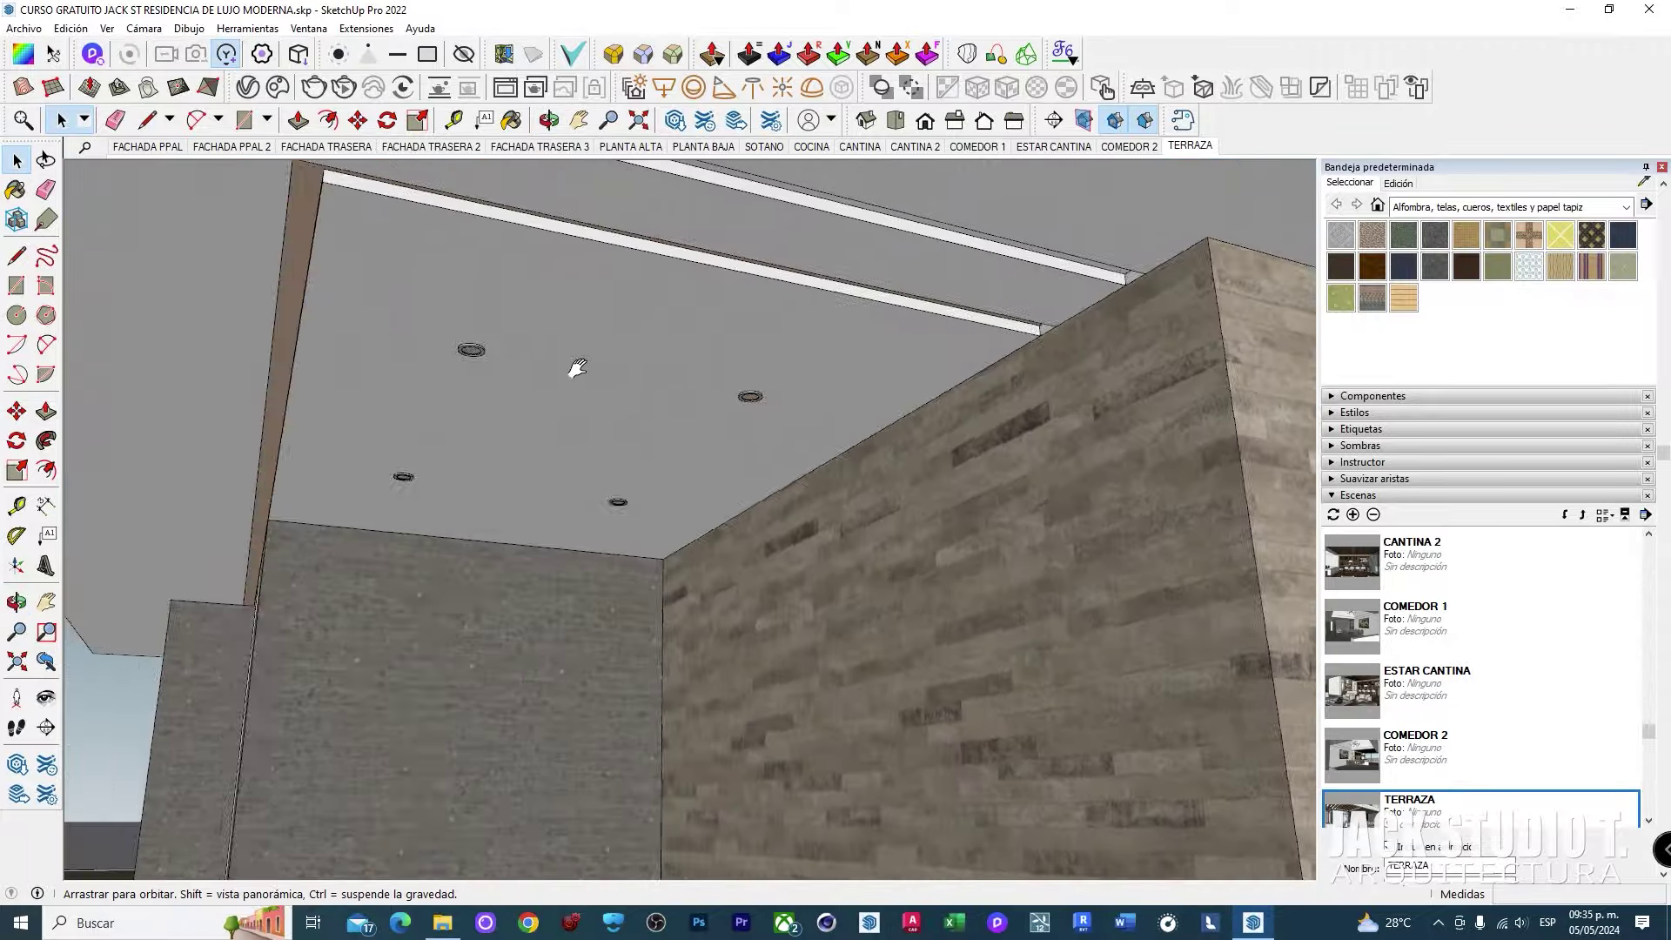
pyautogui.scroll(-3, 905, 365)
pyautogui.scroll(-2, 809, 209)
pyautogui.scroll(-2, 604, 696)
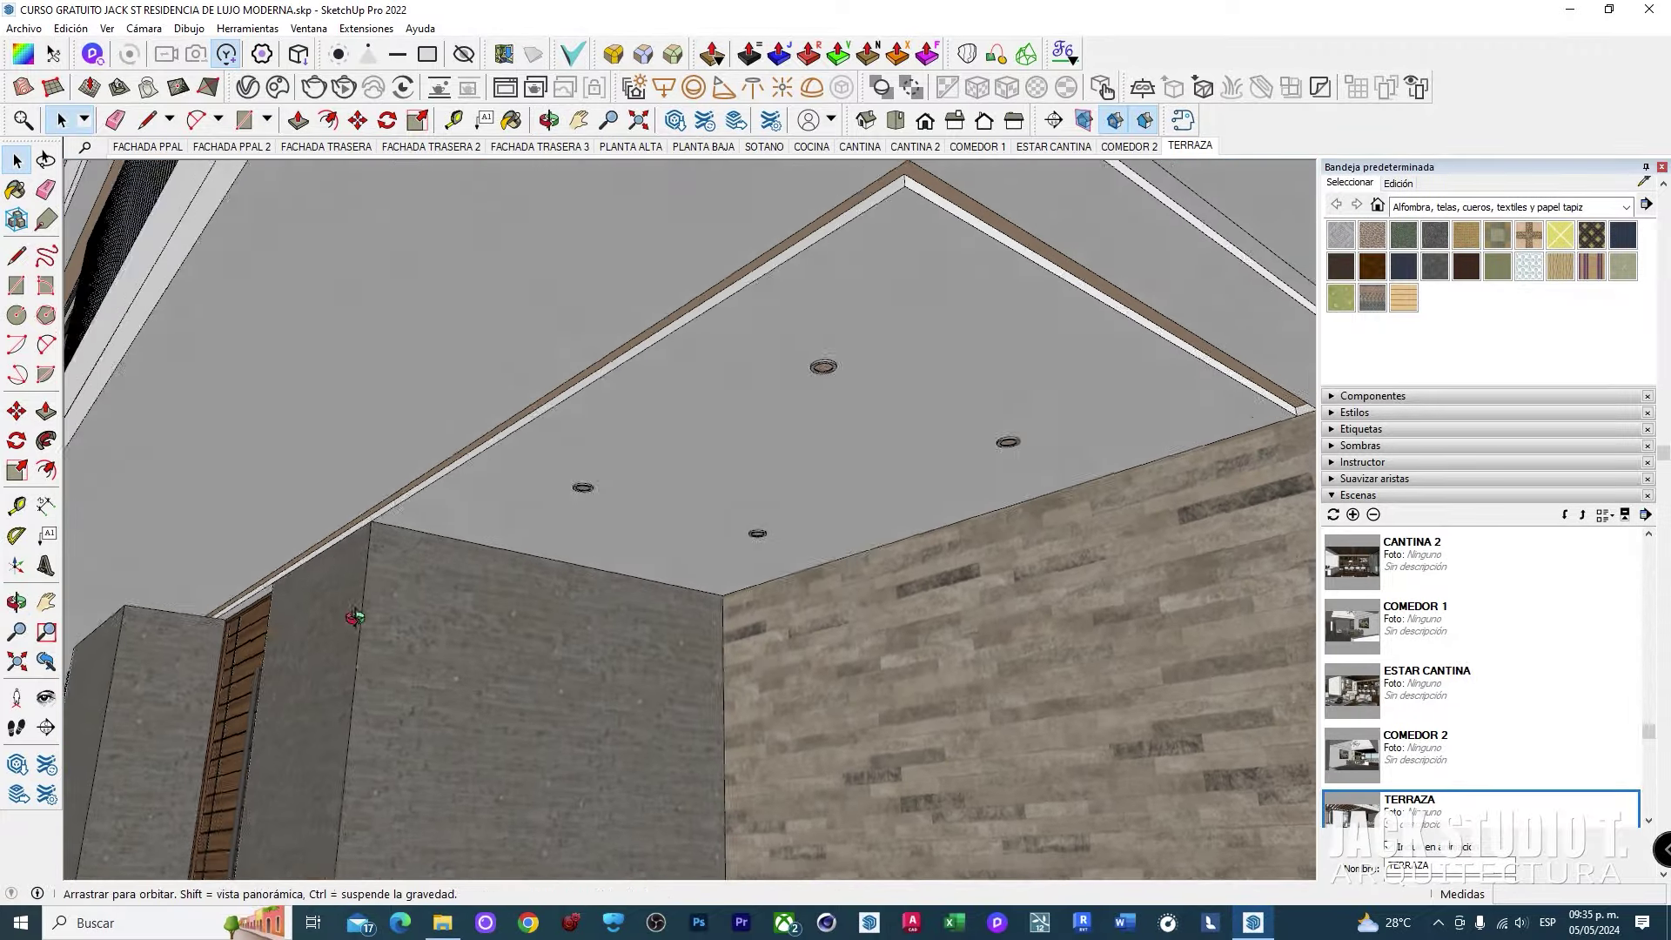
pyautogui.scroll(-5, 604, 696)
pyautogui.scroll(-3, 604, 696)
# Step: Orbit back out to frame the front corner with wooden door, stone wall and steps
pyautogui.moveTo(610, 687); pyautogui.dragTo(654, 675, button='middle')
pyautogui.scroll(2, 655, 675)
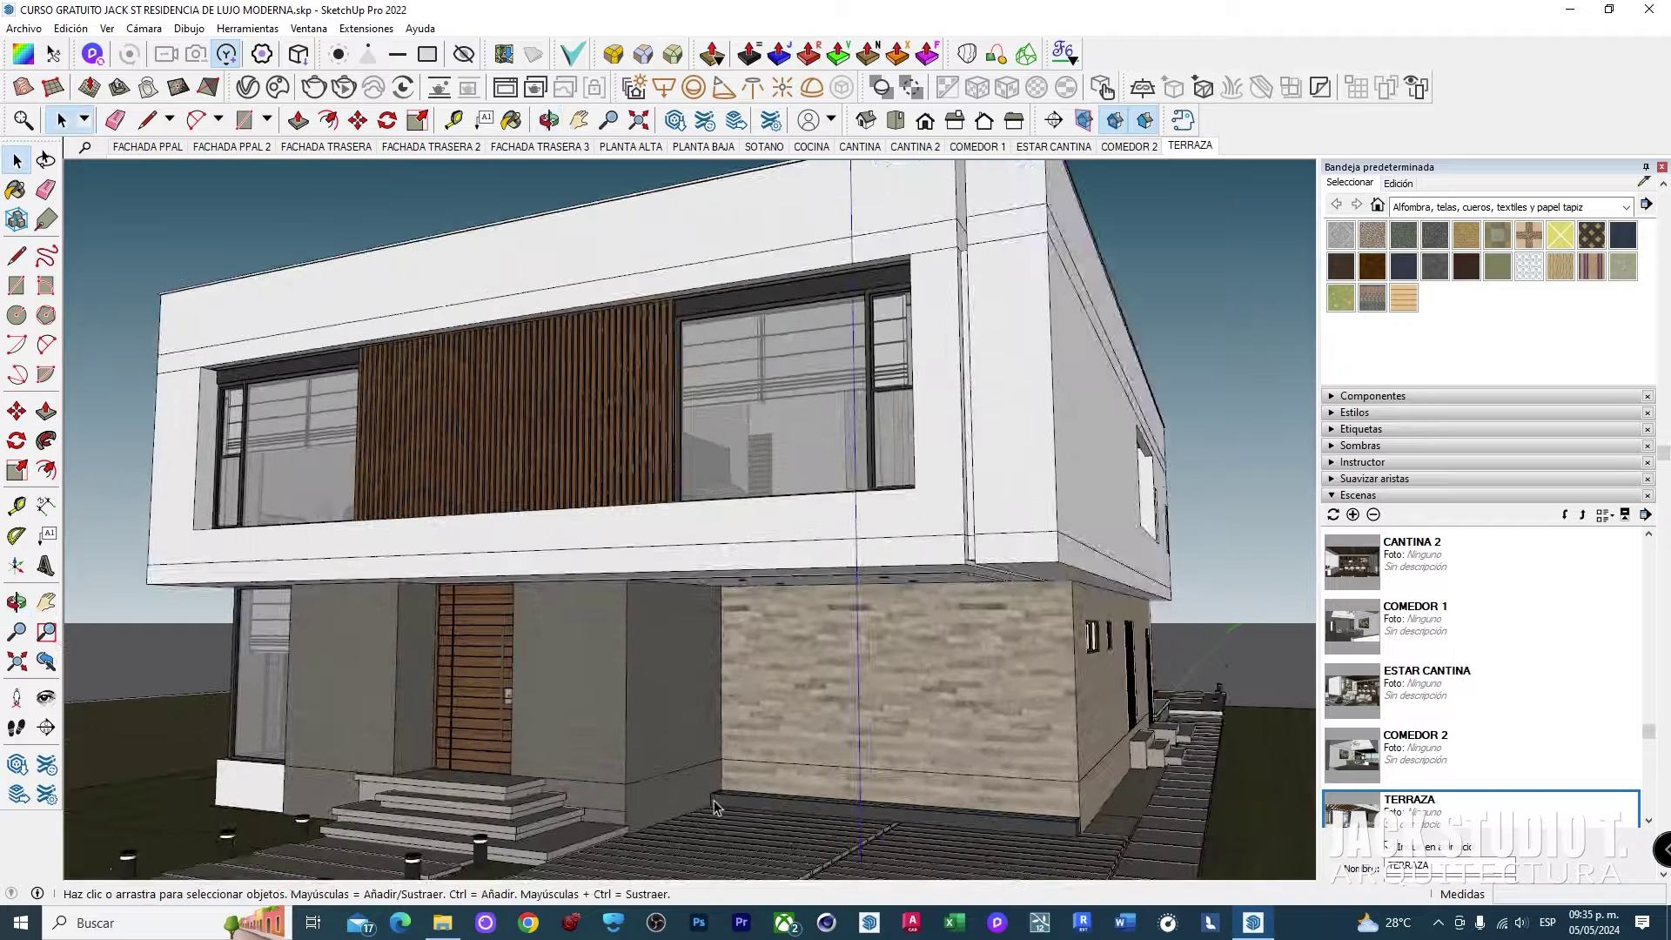
pyautogui.scroll(2, 670, 672)
pyautogui.scroll(1, 688, 670)
pyautogui.scroll(2, 706, 667)
pyautogui.scroll(-3, 706, 667)
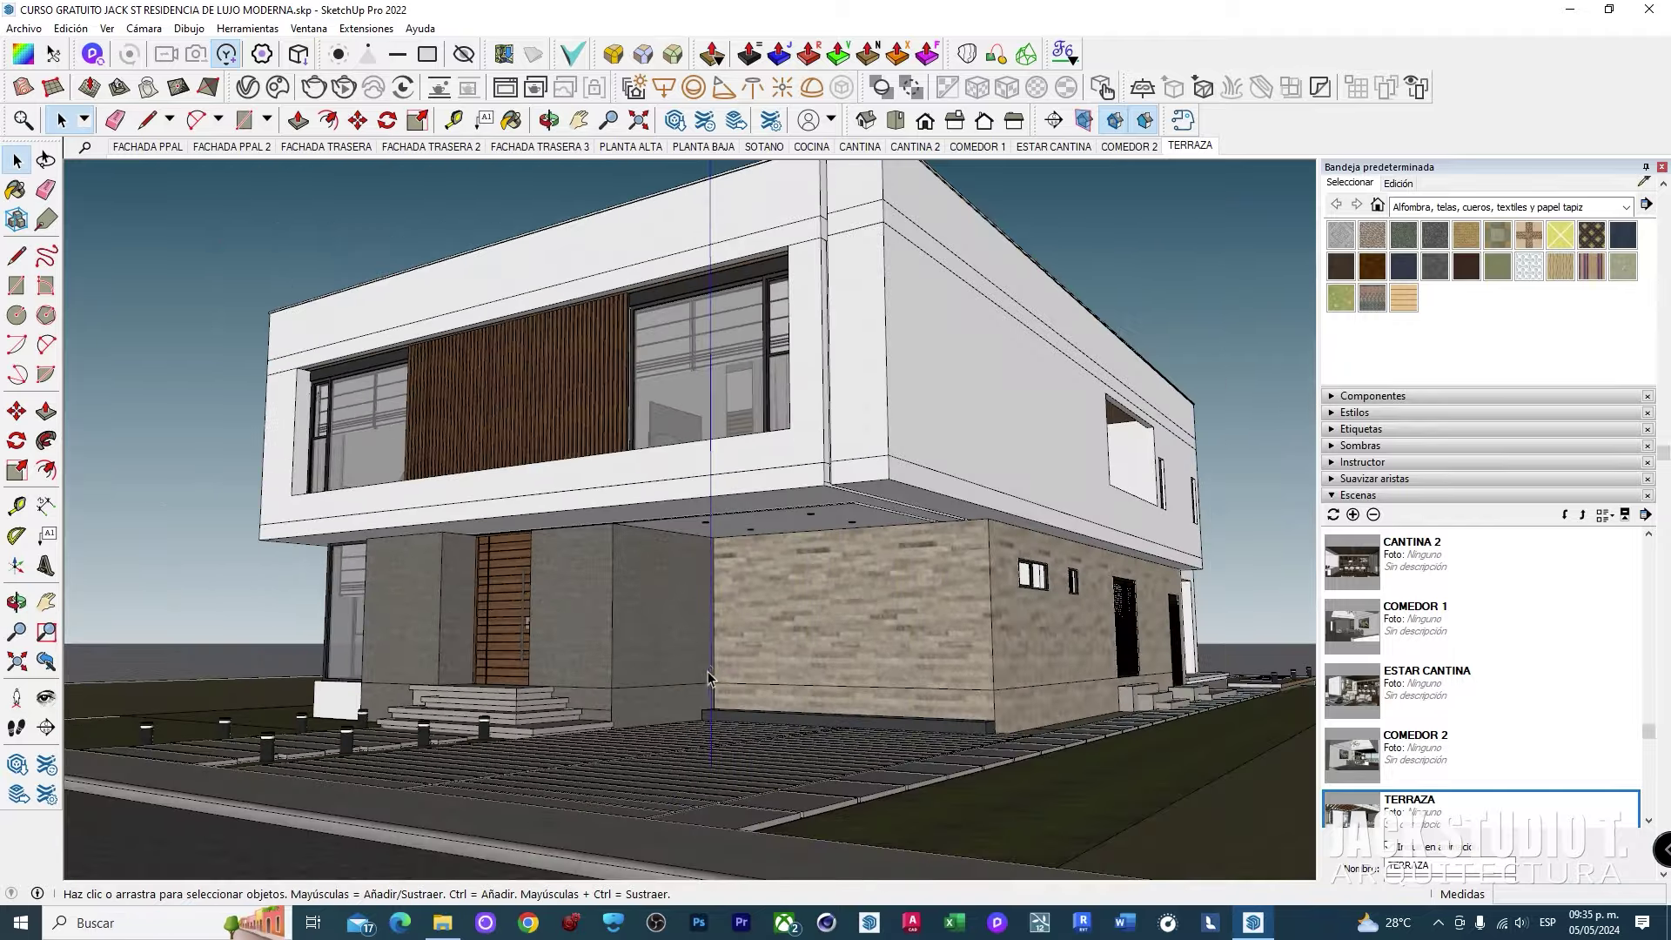
pyautogui.moveTo(707, 668); pyautogui.dragTo(741, 668, button='middle')
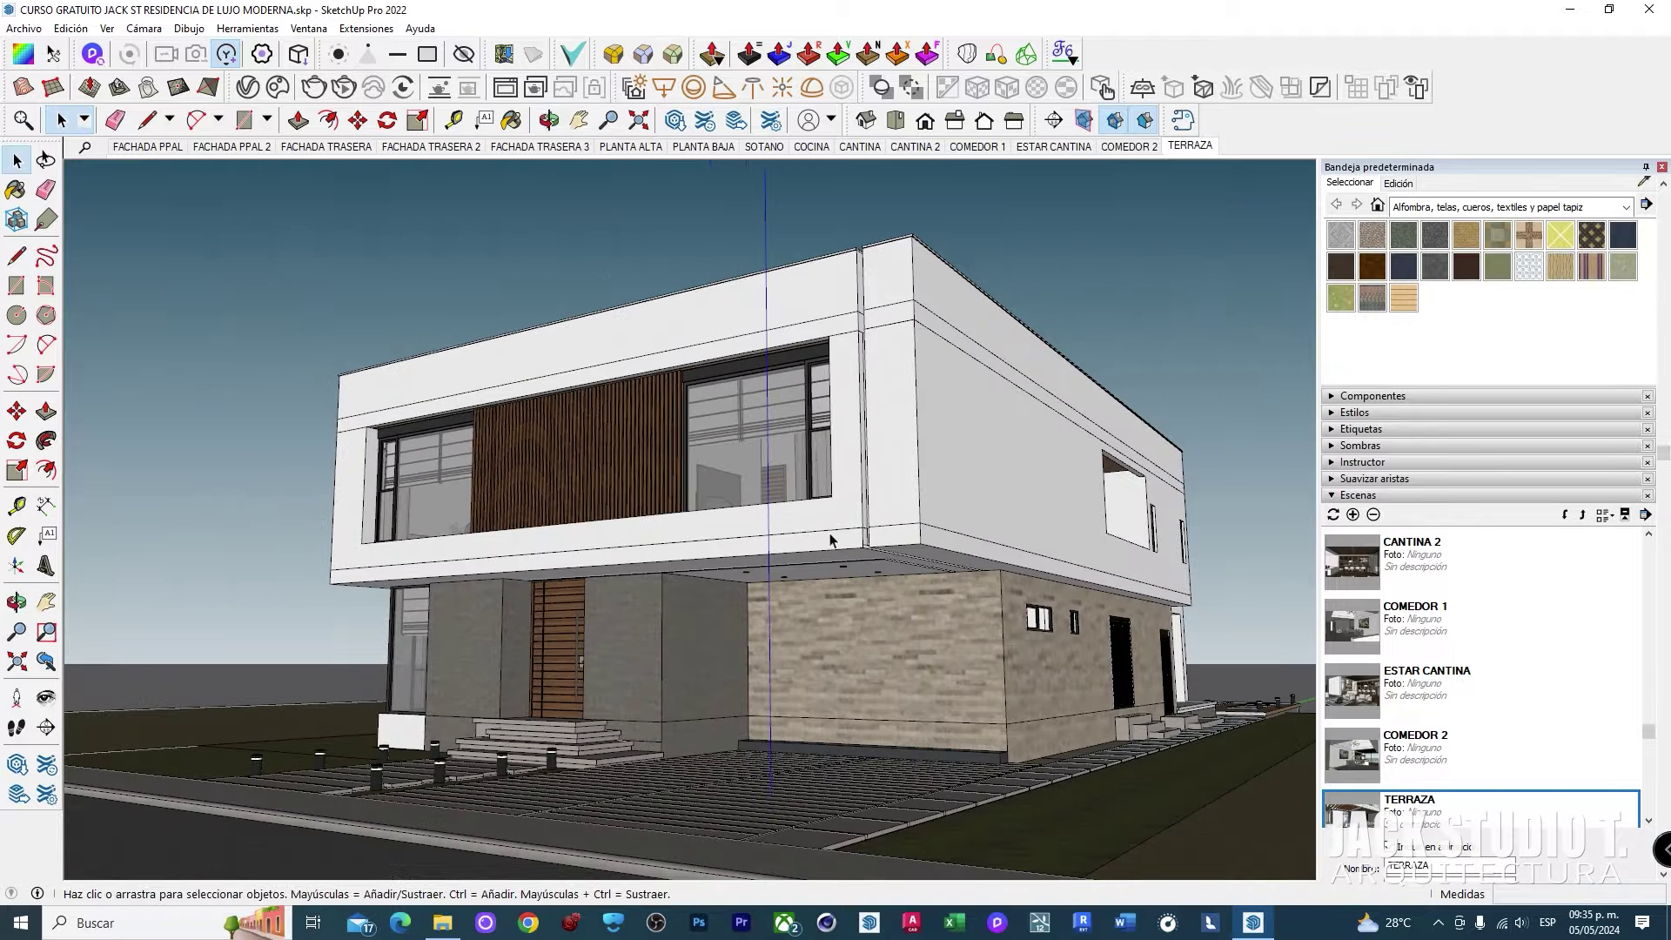
pyautogui.moveTo(744, 691)
pyautogui.mouseDown(button='middle')
pyautogui.moveTo(896, 657)
pyautogui.moveTo(865, 661)
pyautogui.mouseUp(button='middle')
pyautogui.scroll(2, 900, 654)
pyautogui.scroll(-1, 823, 454)
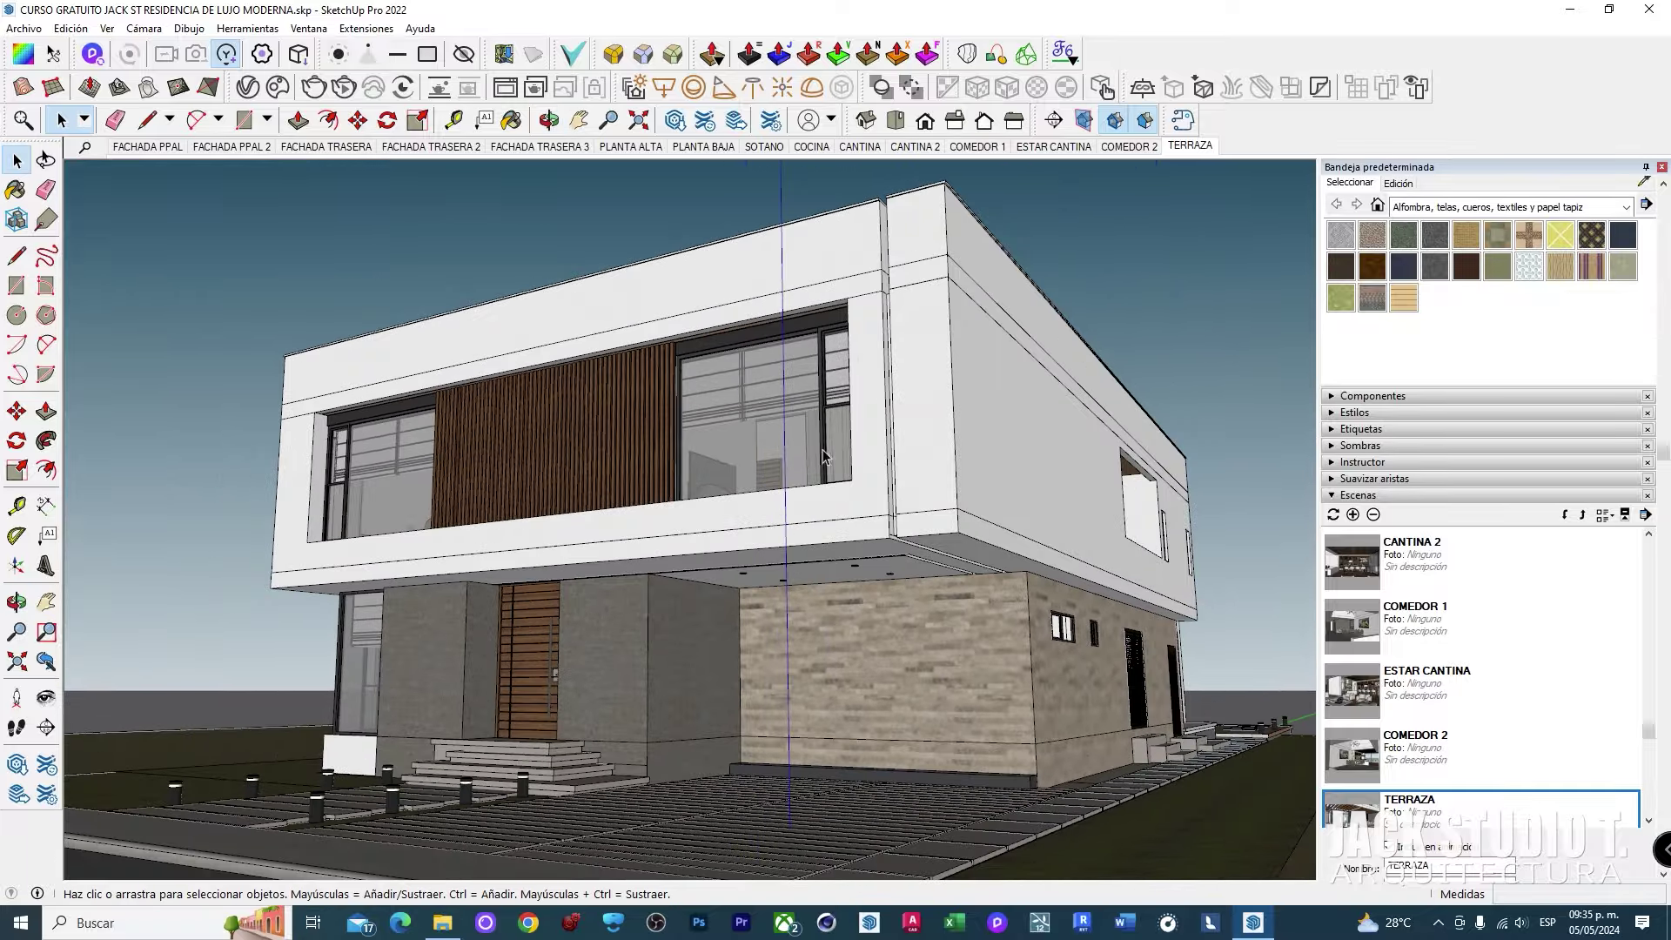
pyautogui.moveTo(817, 589); pyautogui.dragTo(798, 564, button='middle')
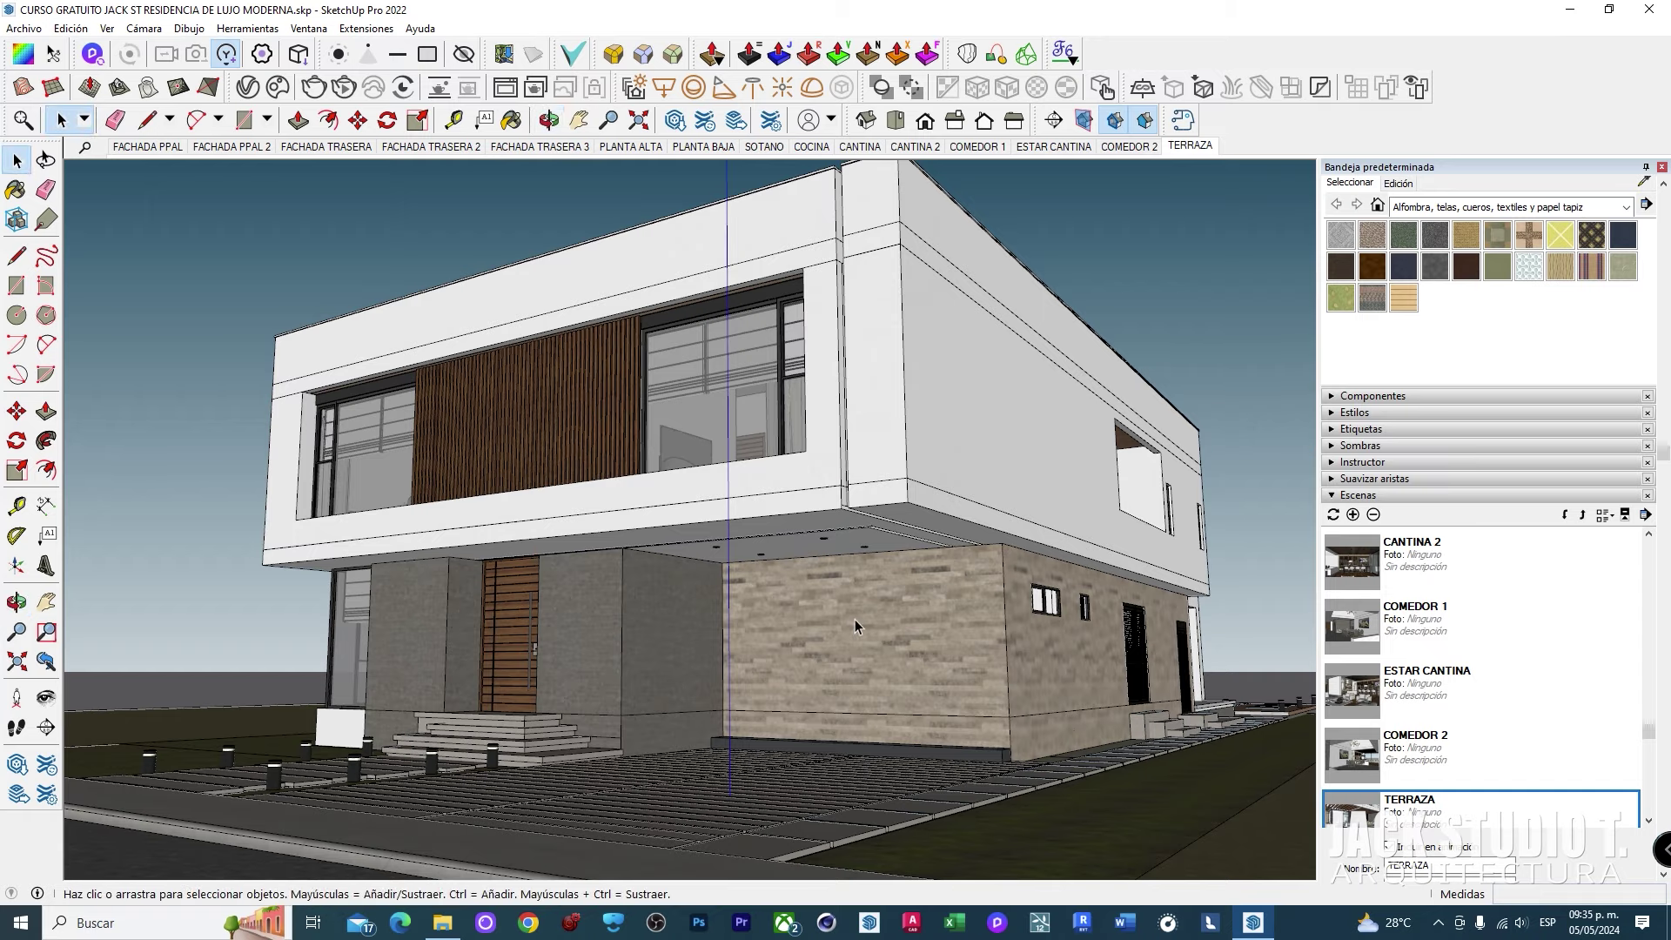
# Step: Orbit to a low three-quarter rear view of the cantilevered upper floor and covered terrace loungers
pyautogui.moveTo(829, 607); pyautogui.dragTo(704, 728, button='middle')
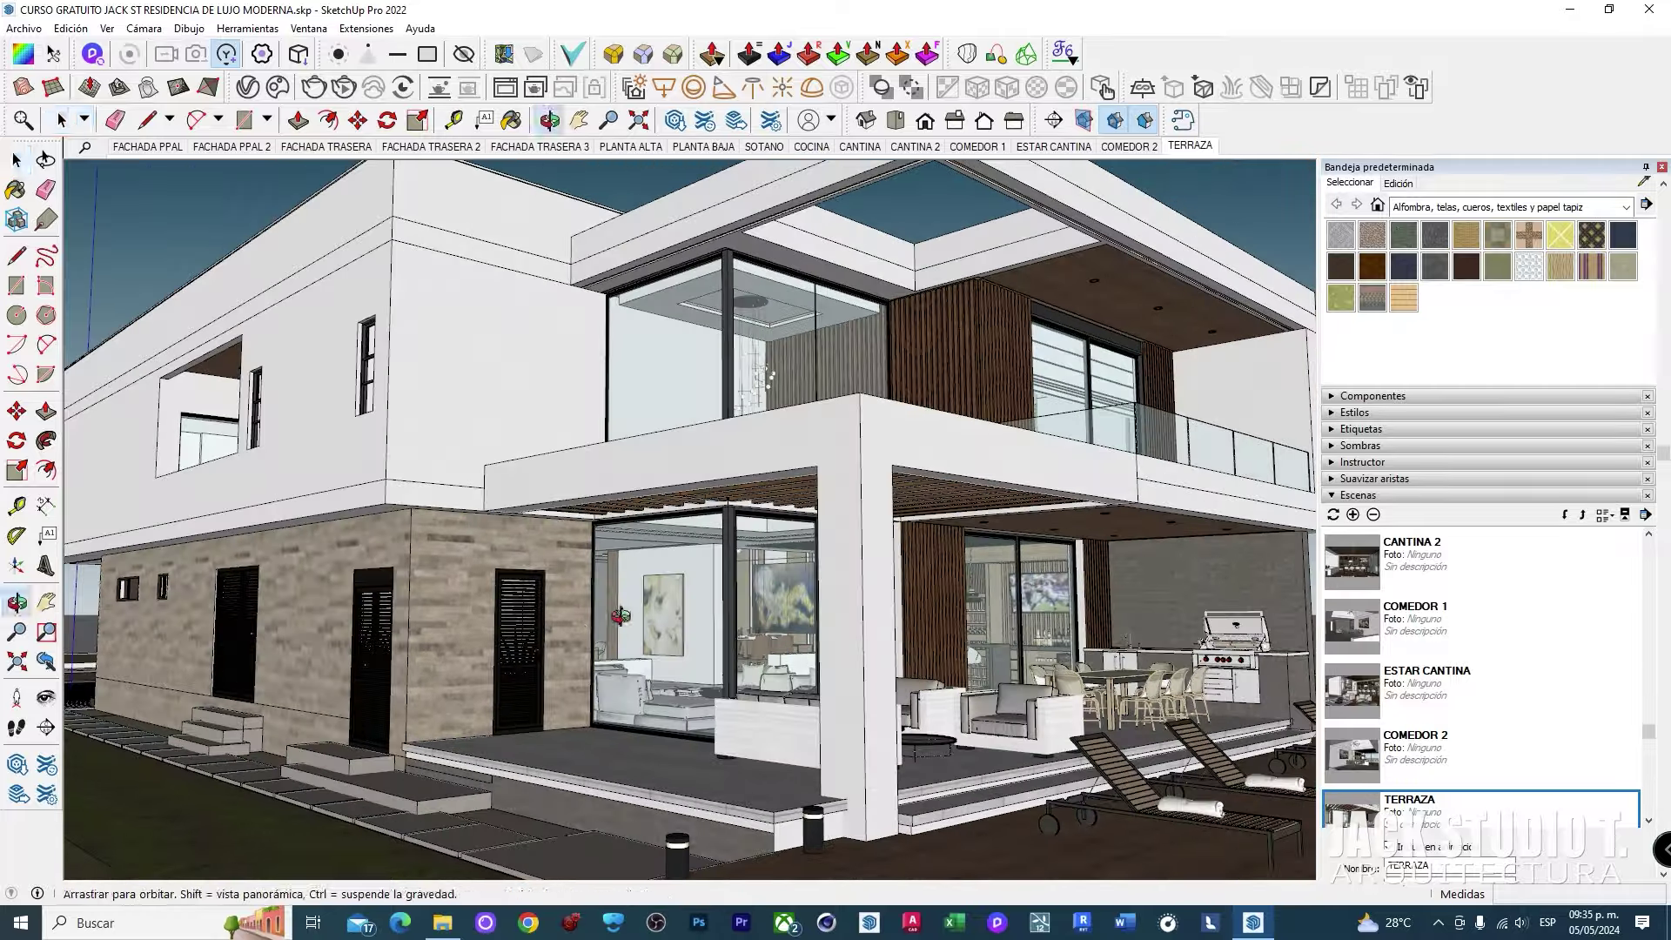
pyautogui.moveTo(592, 620); pyautogui.dragTo(522, 629, button='middle')
pyautogui.scroll(-3, 548, 642)
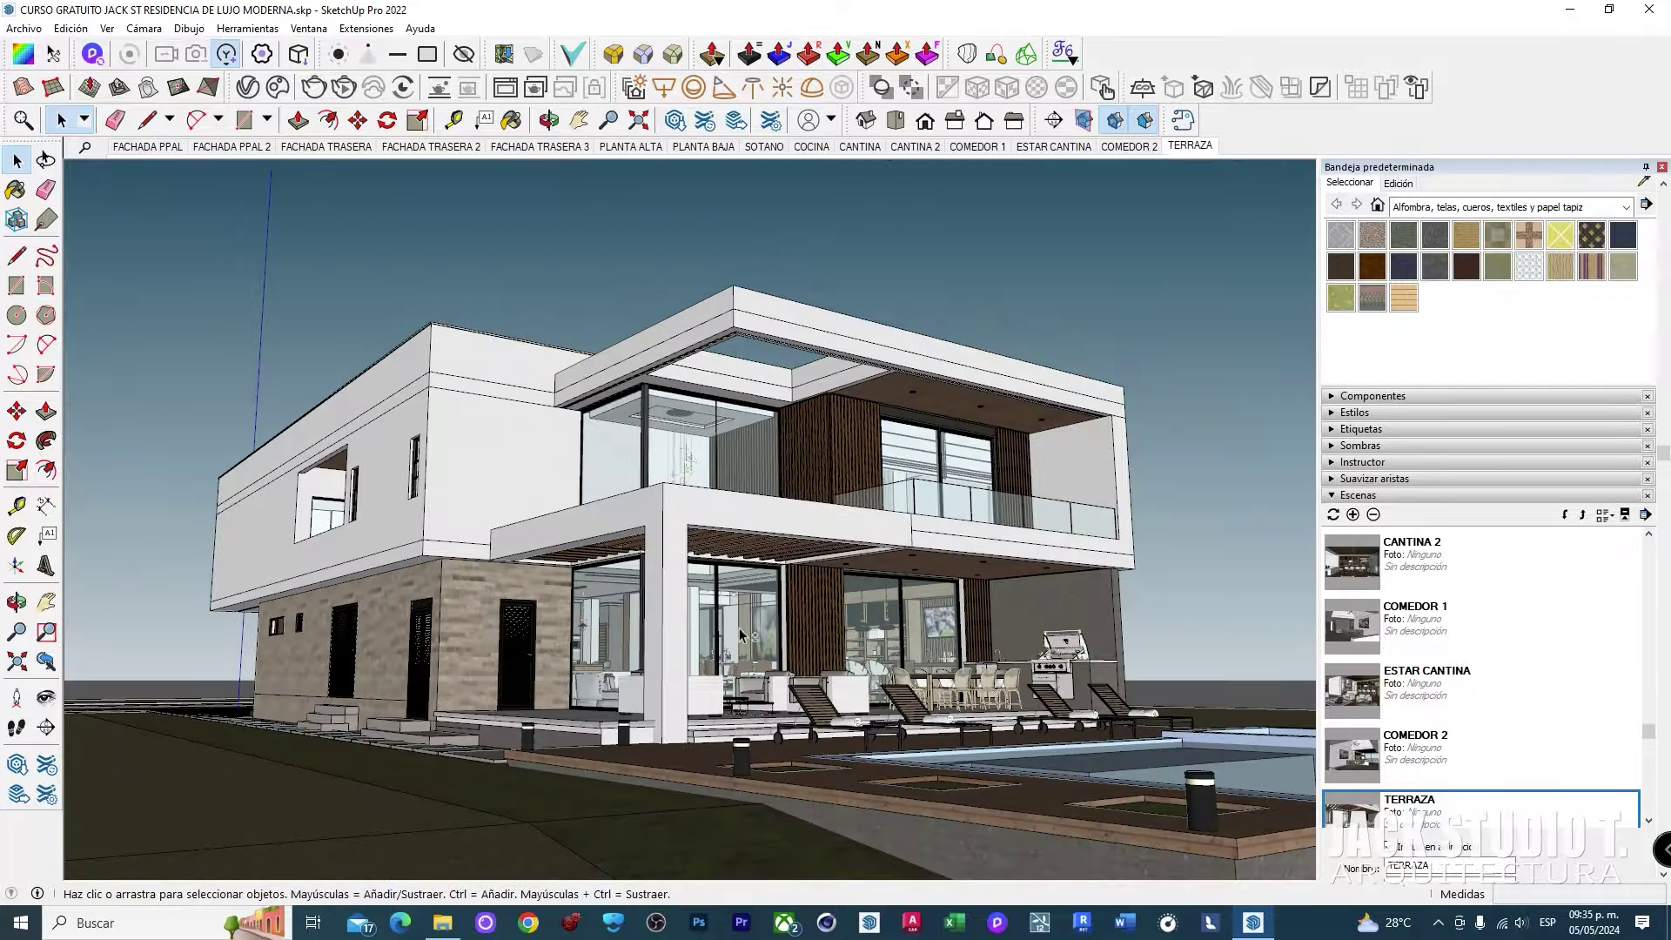
pyautogui.scroll(1, 740, 634)
pyautogui.scroll(1, 754, 637)
pyautogui.scroll(1, 716, 644)
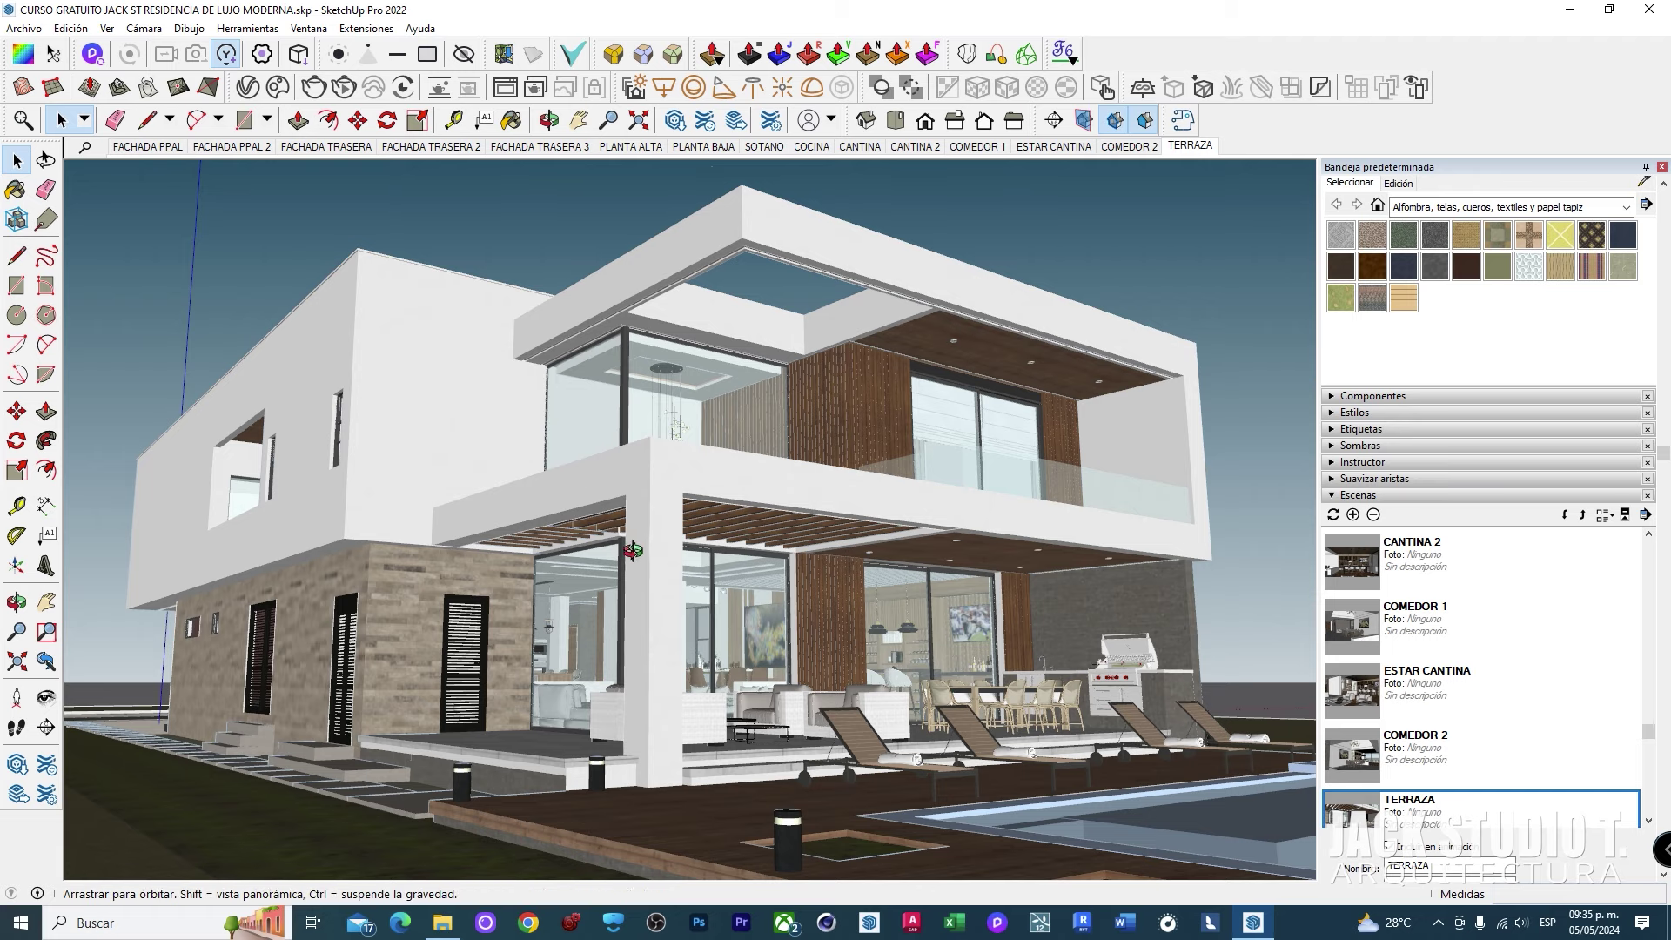
pyautogui.moveTo(614, 542); pyautogui.dragTo(764, 365, button='middle')
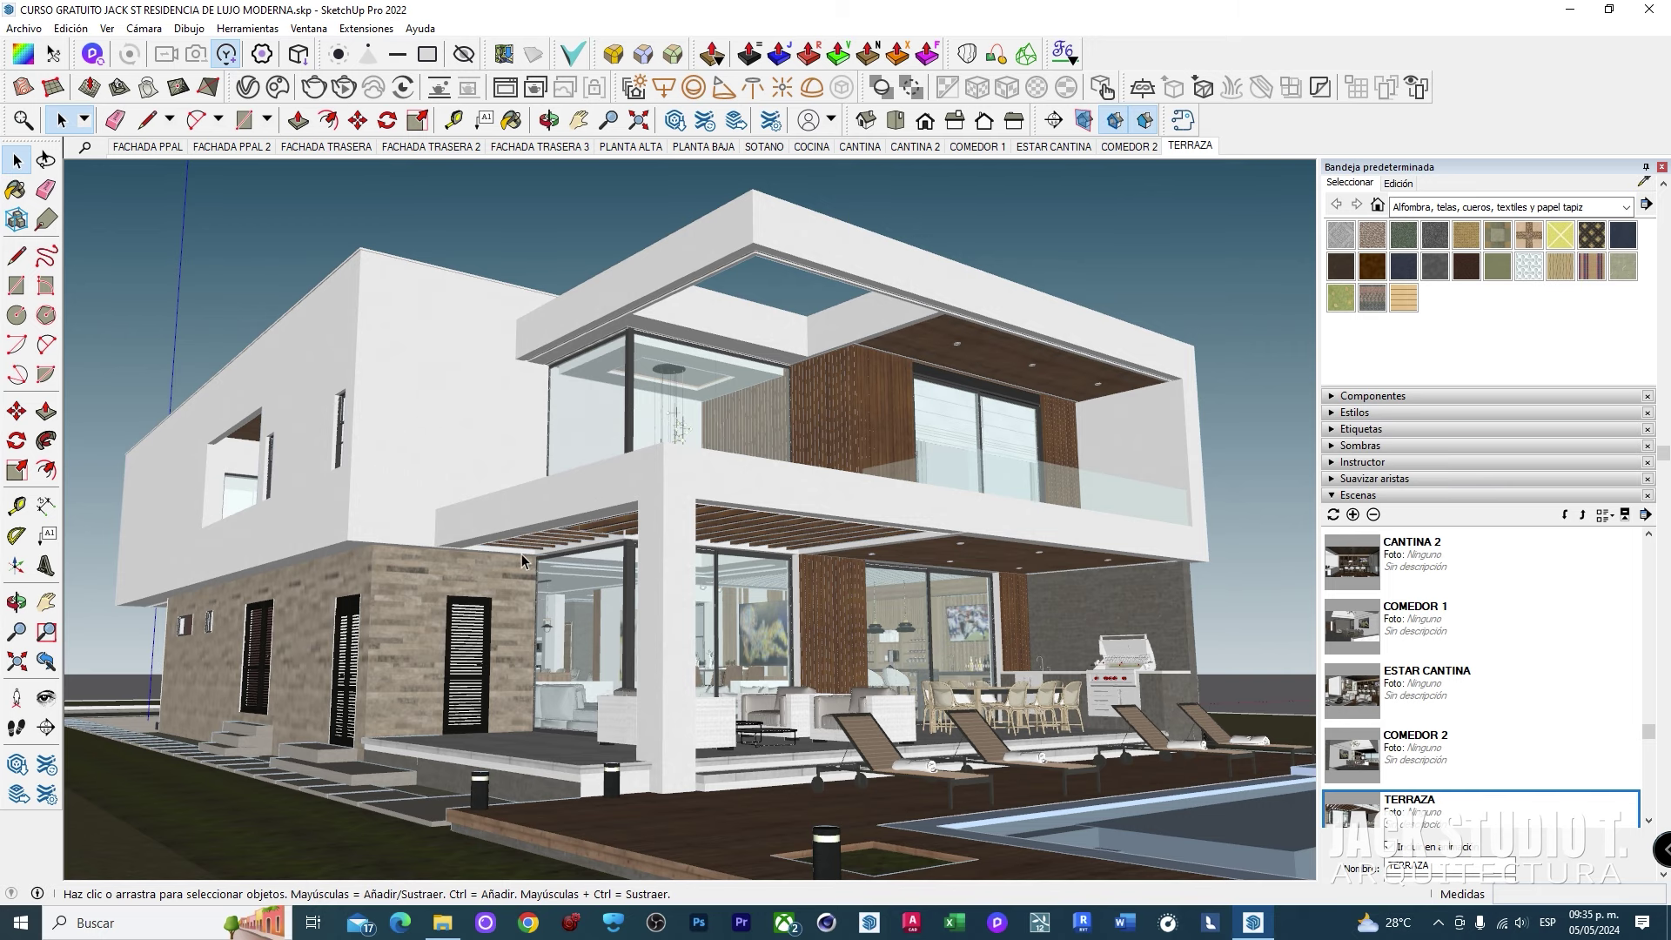
pyautogui.moveTo(725, 576); pyautogui.dragTo(686, 578, button='middle')
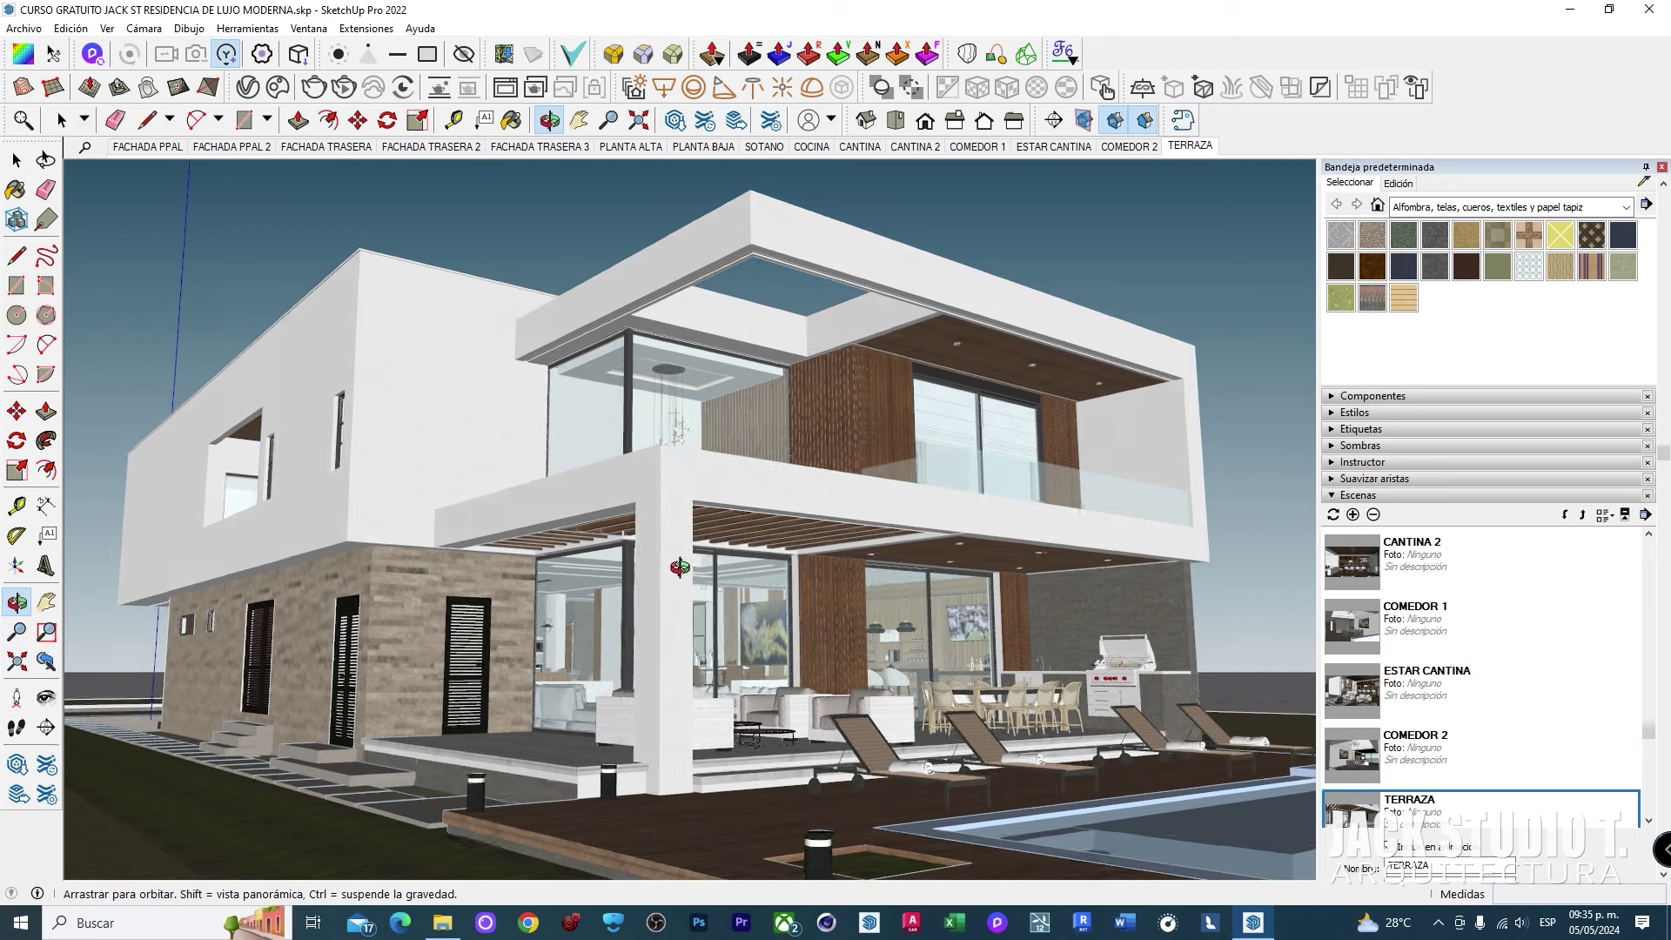